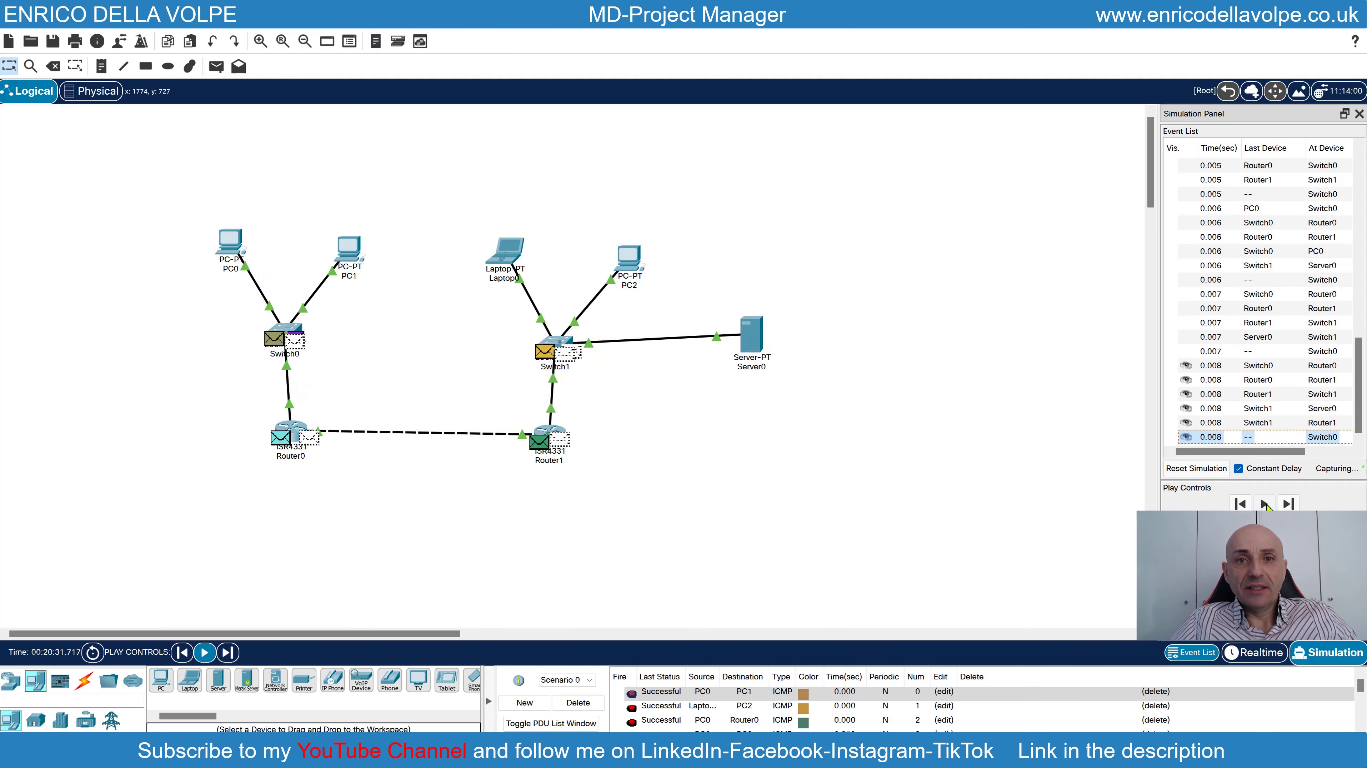
Stop the running packet simulation and start a new blank network file
click(1265, 504)
click(1265, 504)
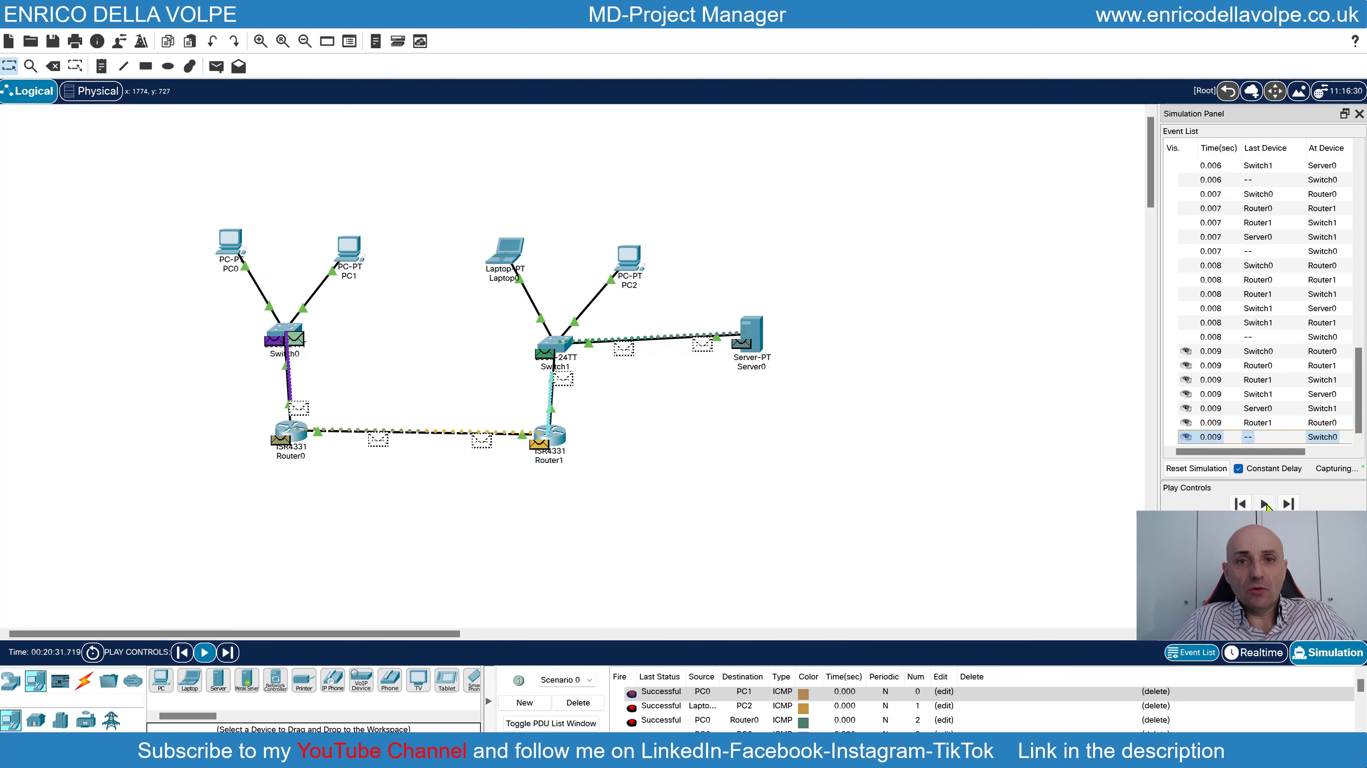
click(13, 27)
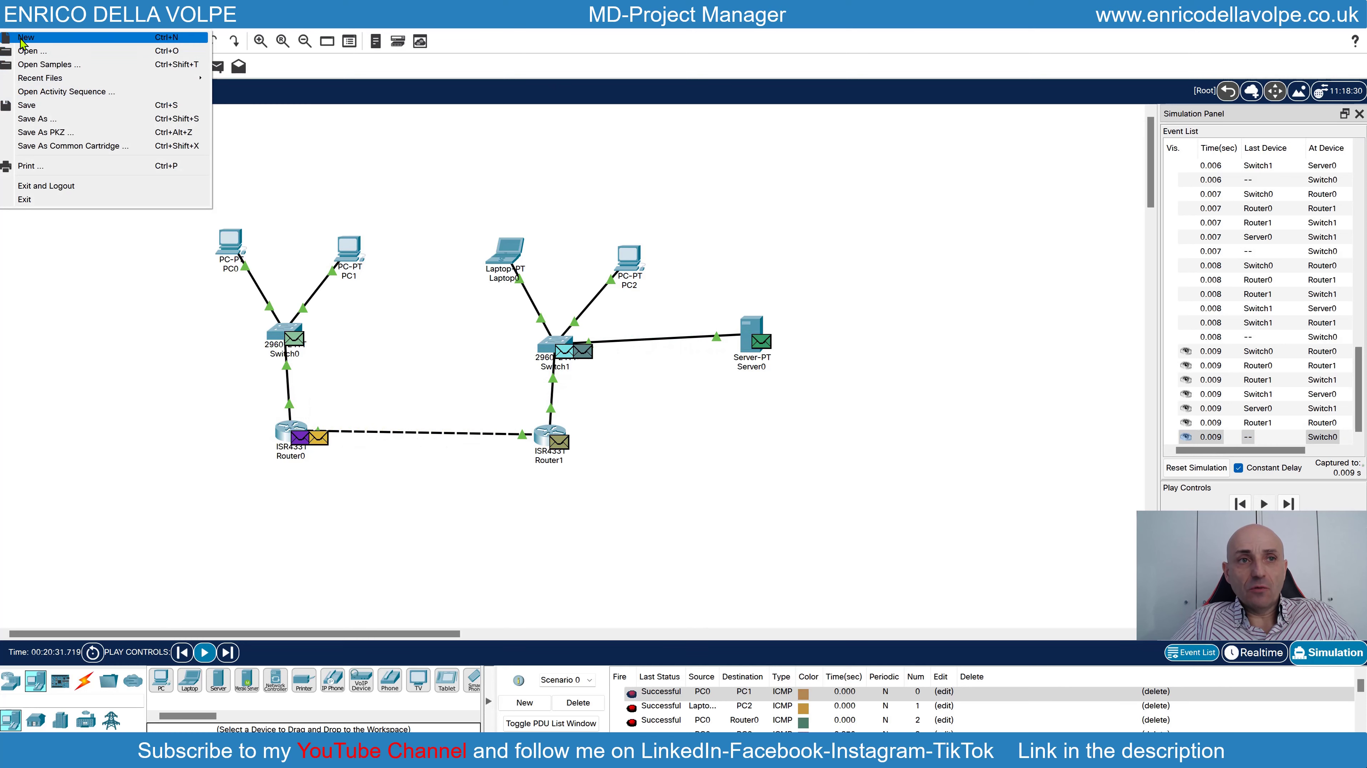
click(24, 36)
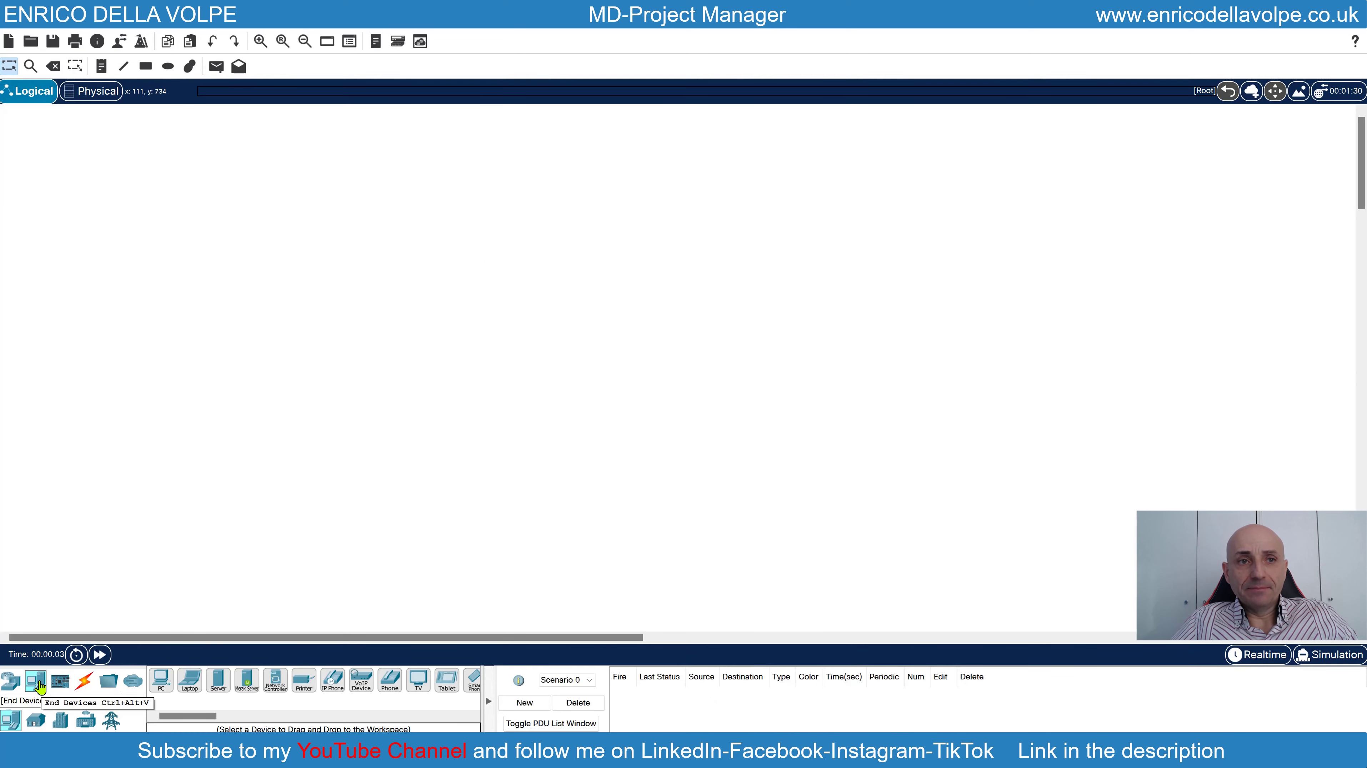
Place two laptops side by side in the upper part of the workspace
click(189, 680)
click(302, 264)
ctrl+click(189, 681)
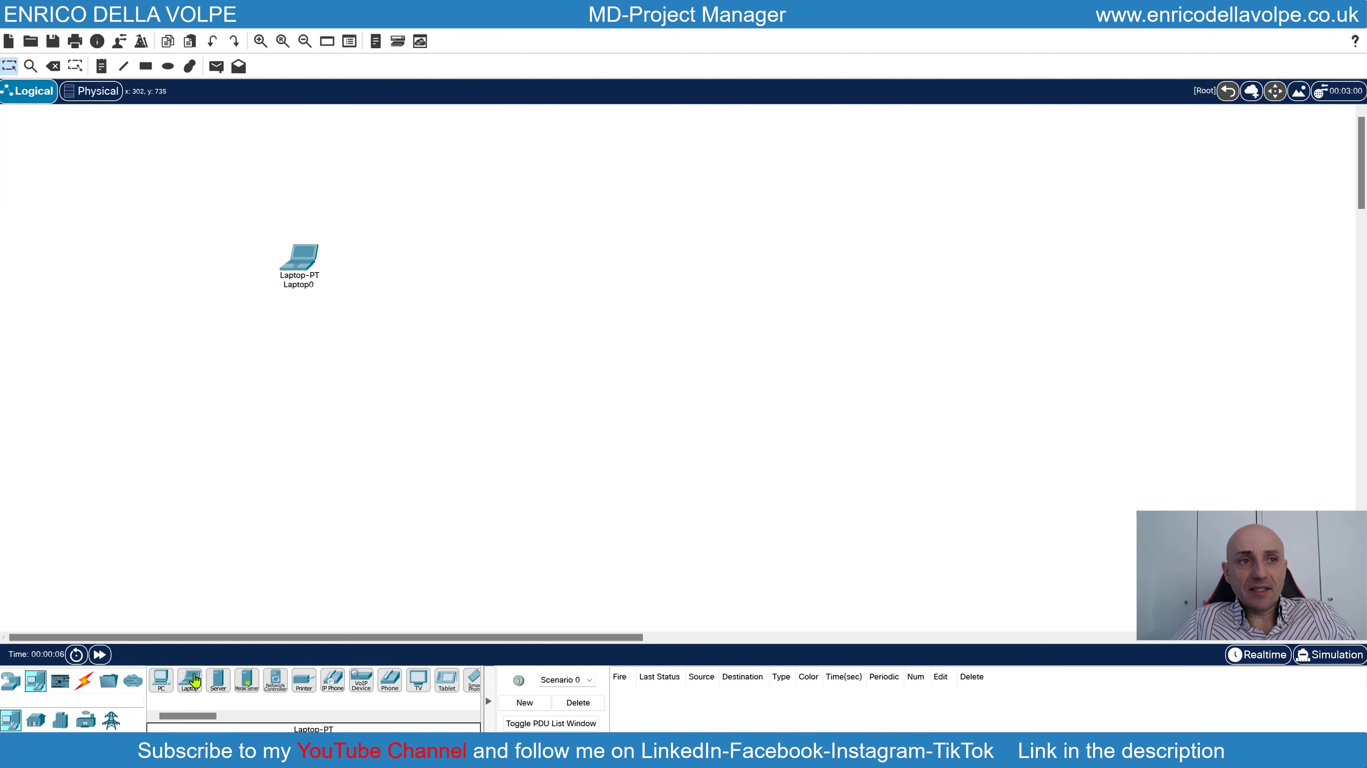
click(430, 270)
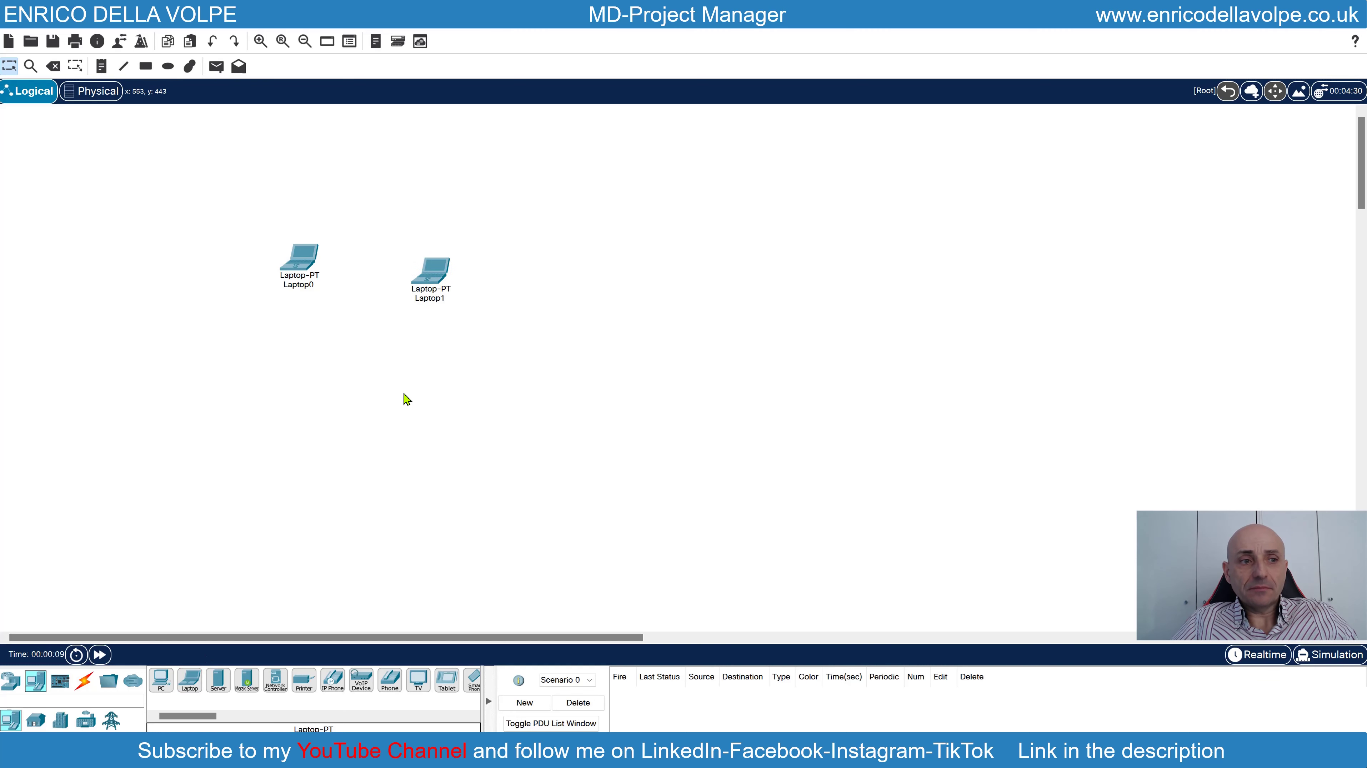
Add two PCs in line with the laptops and one server below and beyond the second PC
ctrl+click(161, 681)
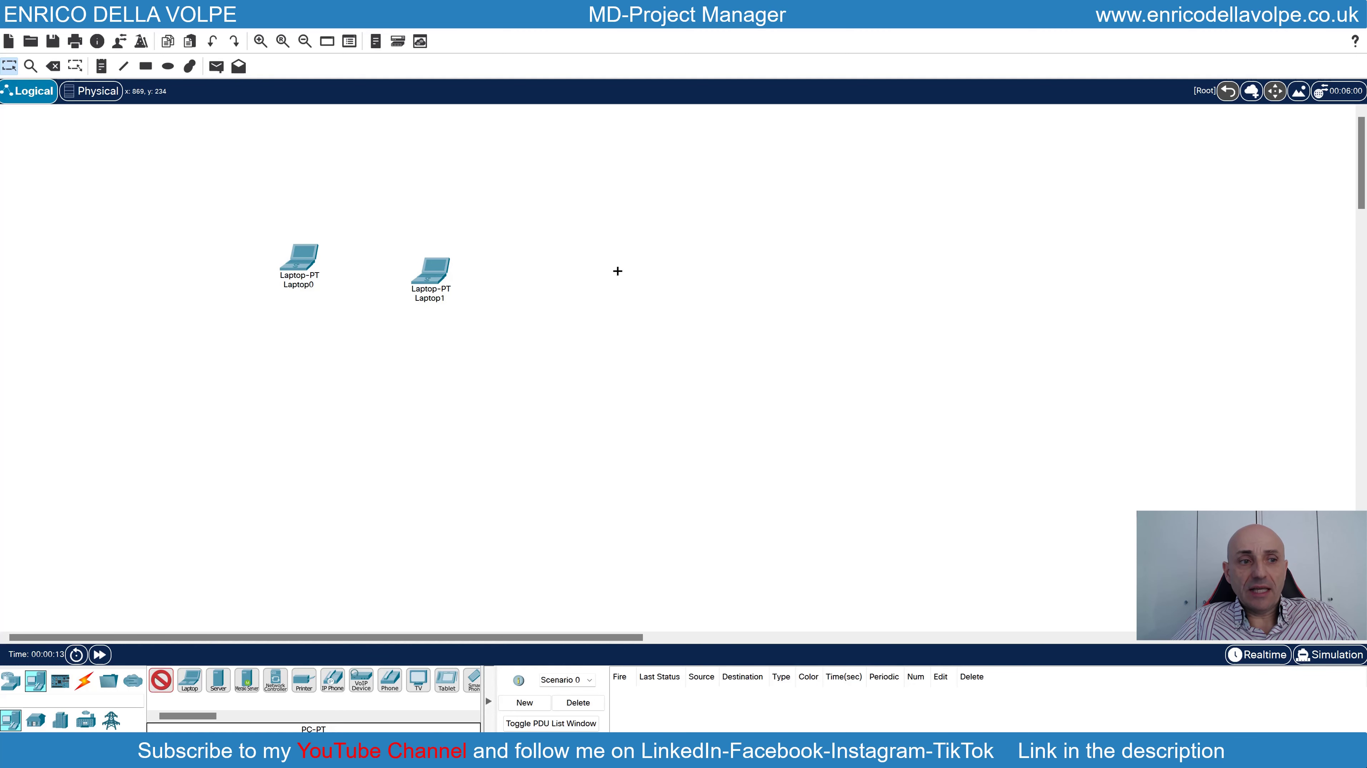
click(617, 271)
click(769, 273)
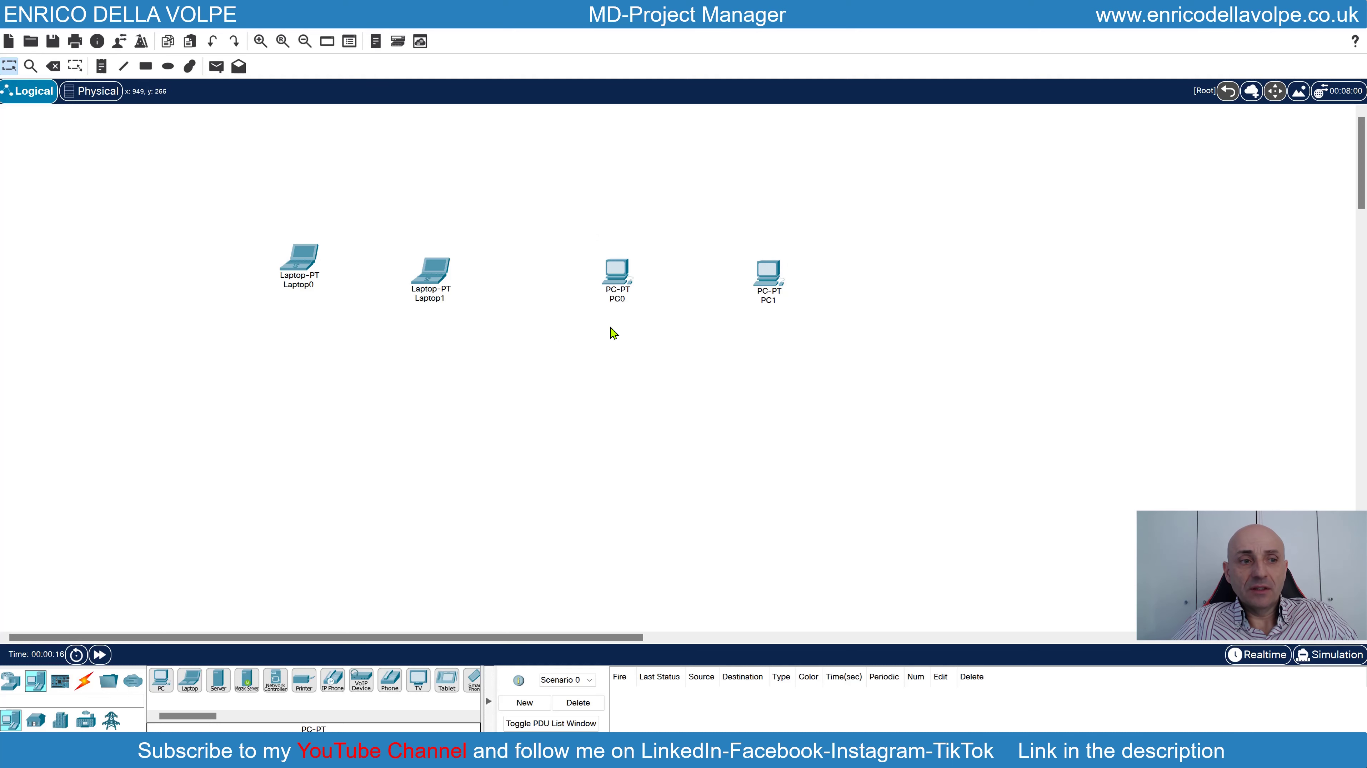
click(218, 681)
click(906, 380)
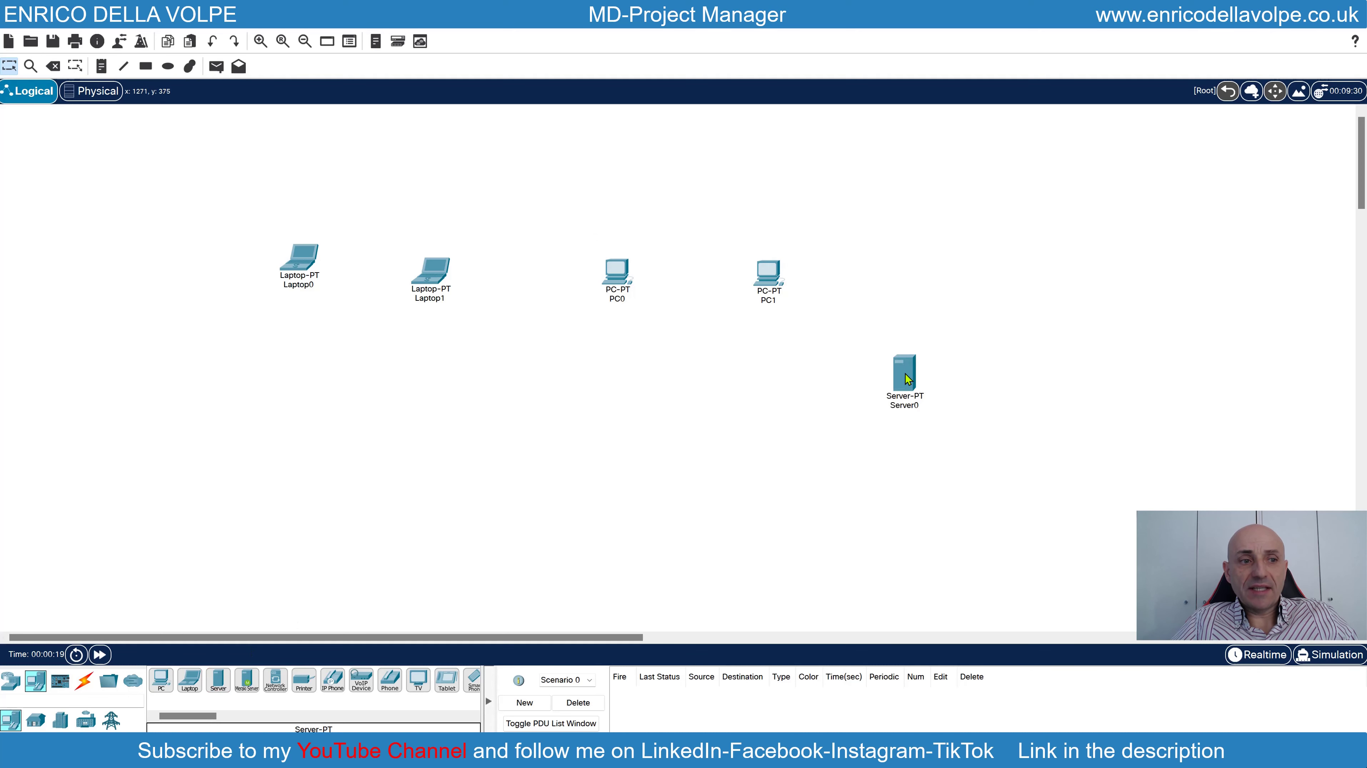
Place two 2960 switches, one below the pair of laptops and one below the pair of PCs
click(11, 681)
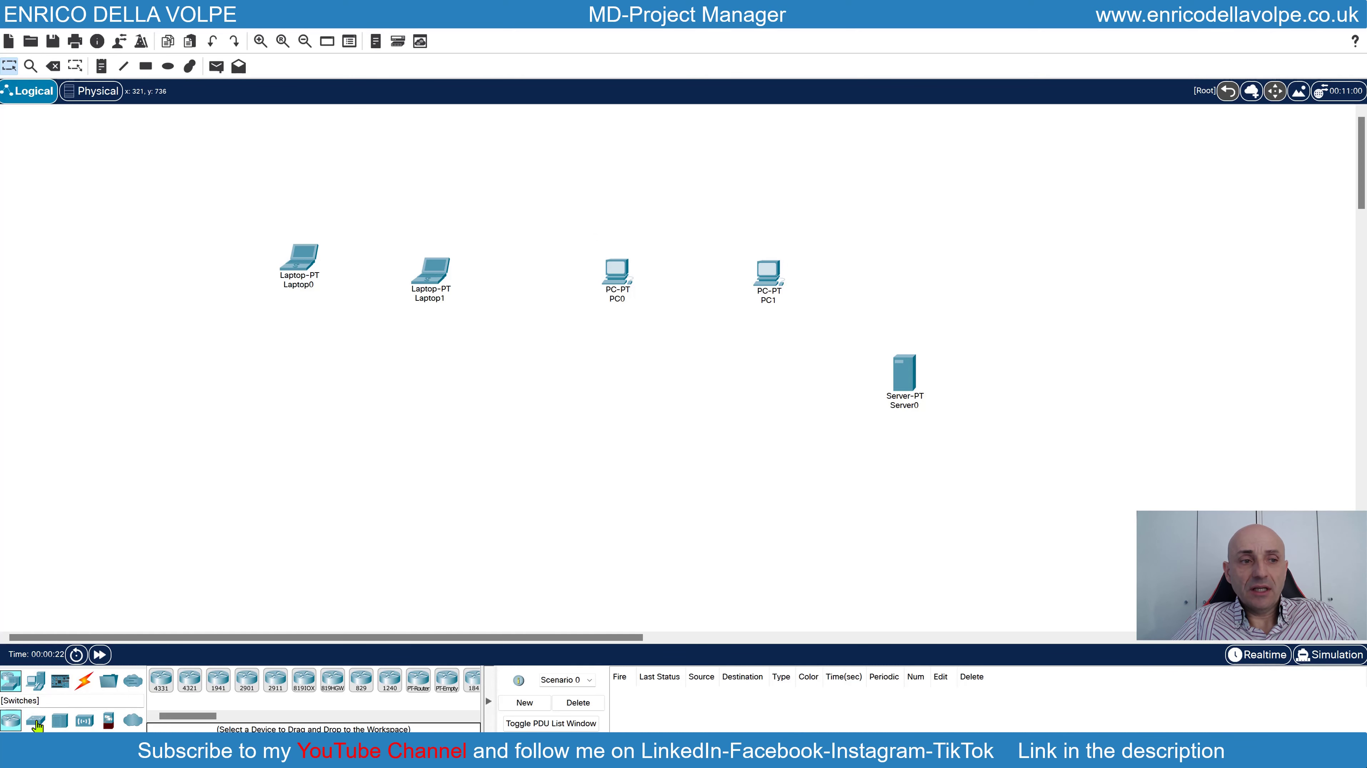
click(35, 721)
click(161, 681)
click(353, 376)
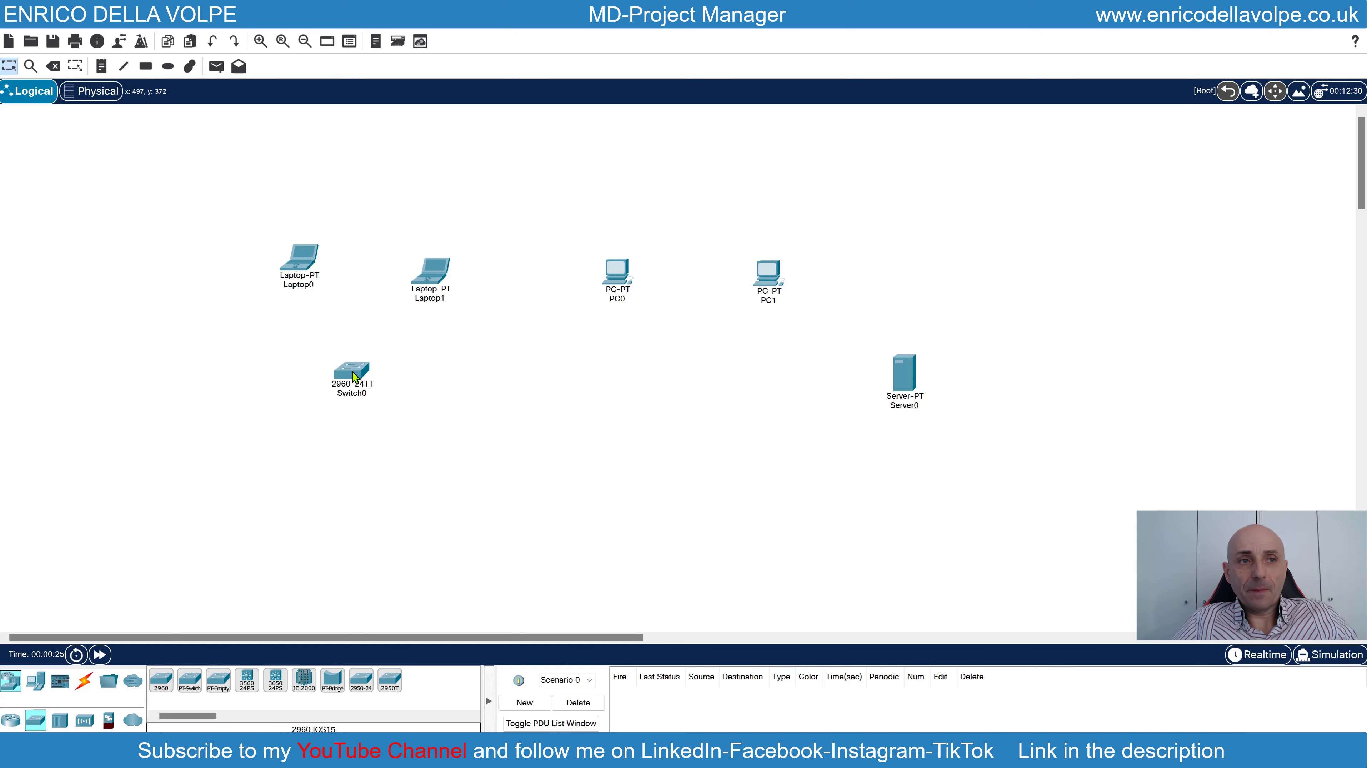
click(161, 680)
click(702, 372)
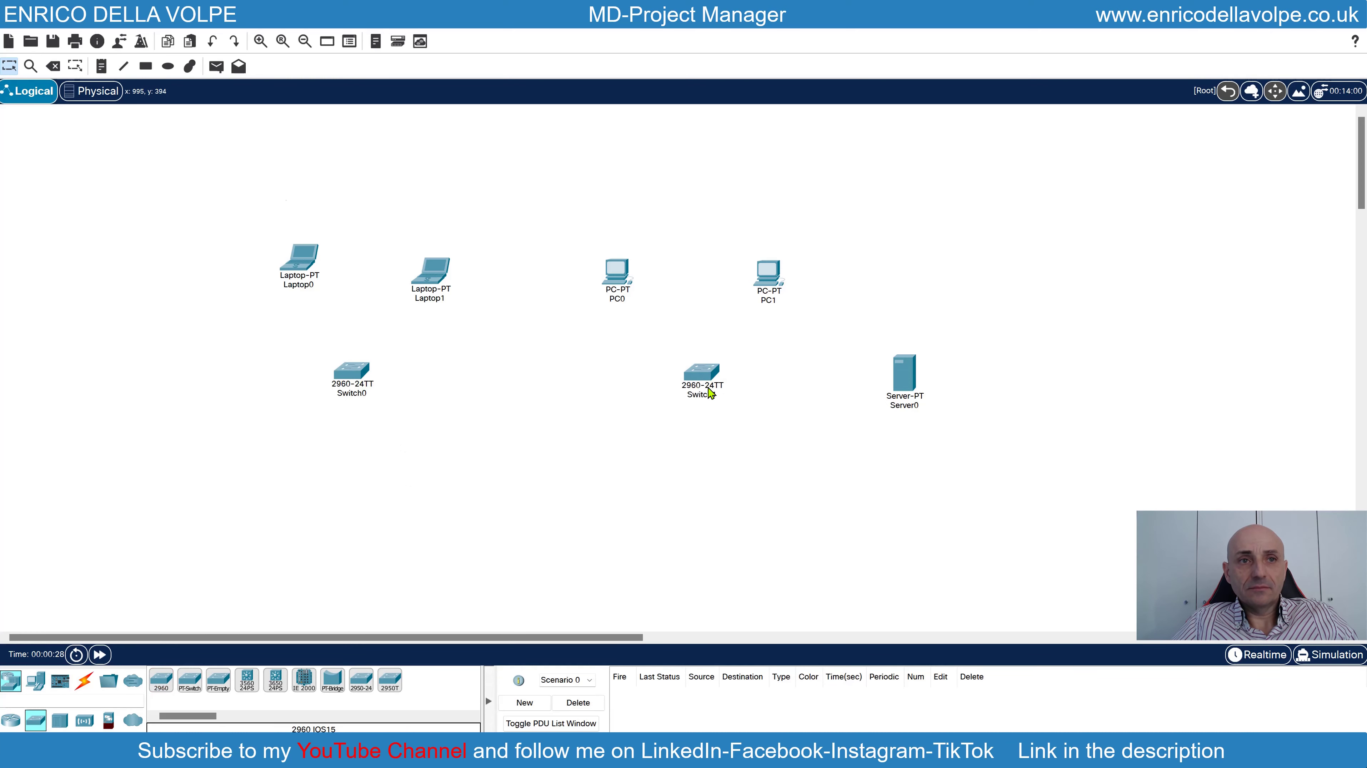
Cable both laptops to Switch0, and both PCs and the server to Switch1, using the automatically chosen connection type
click(84, 680)
click(161, 680)
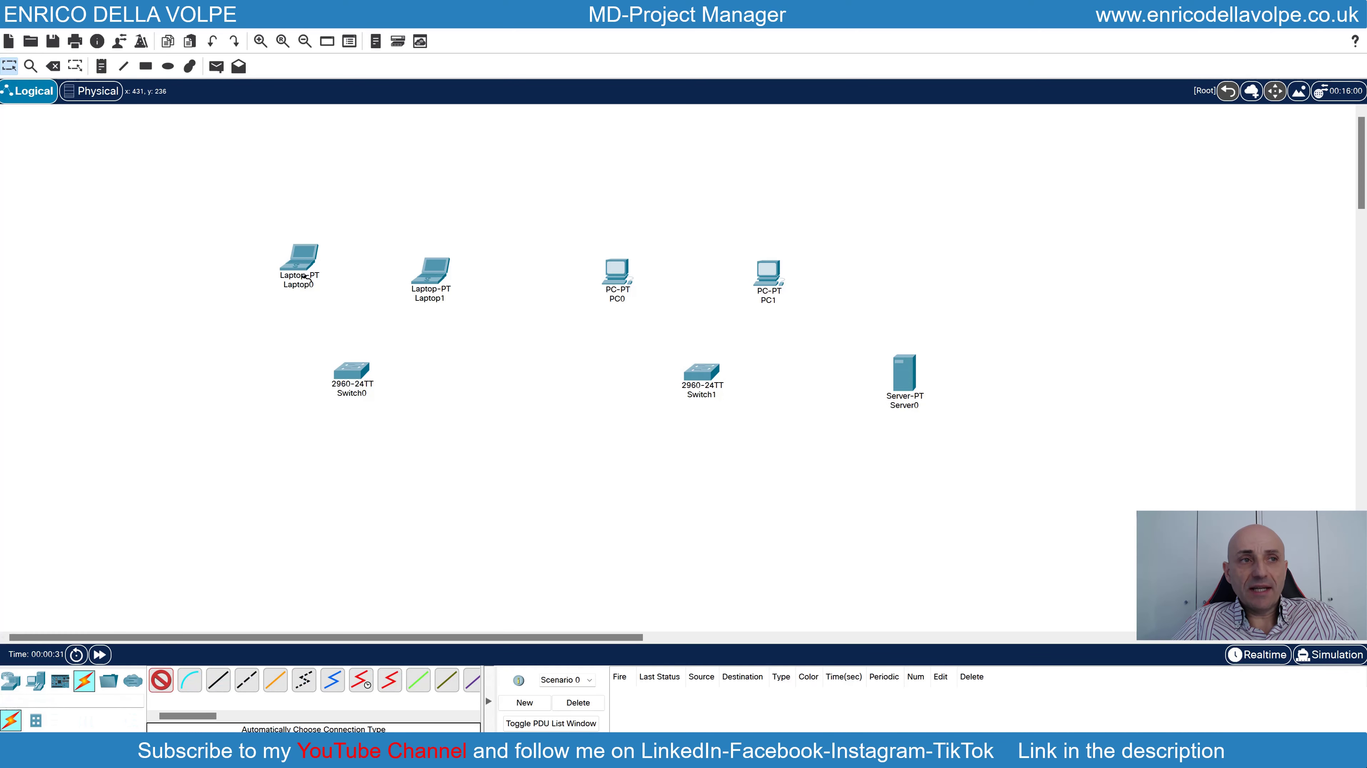
click(303, 271)
click(336, 365)
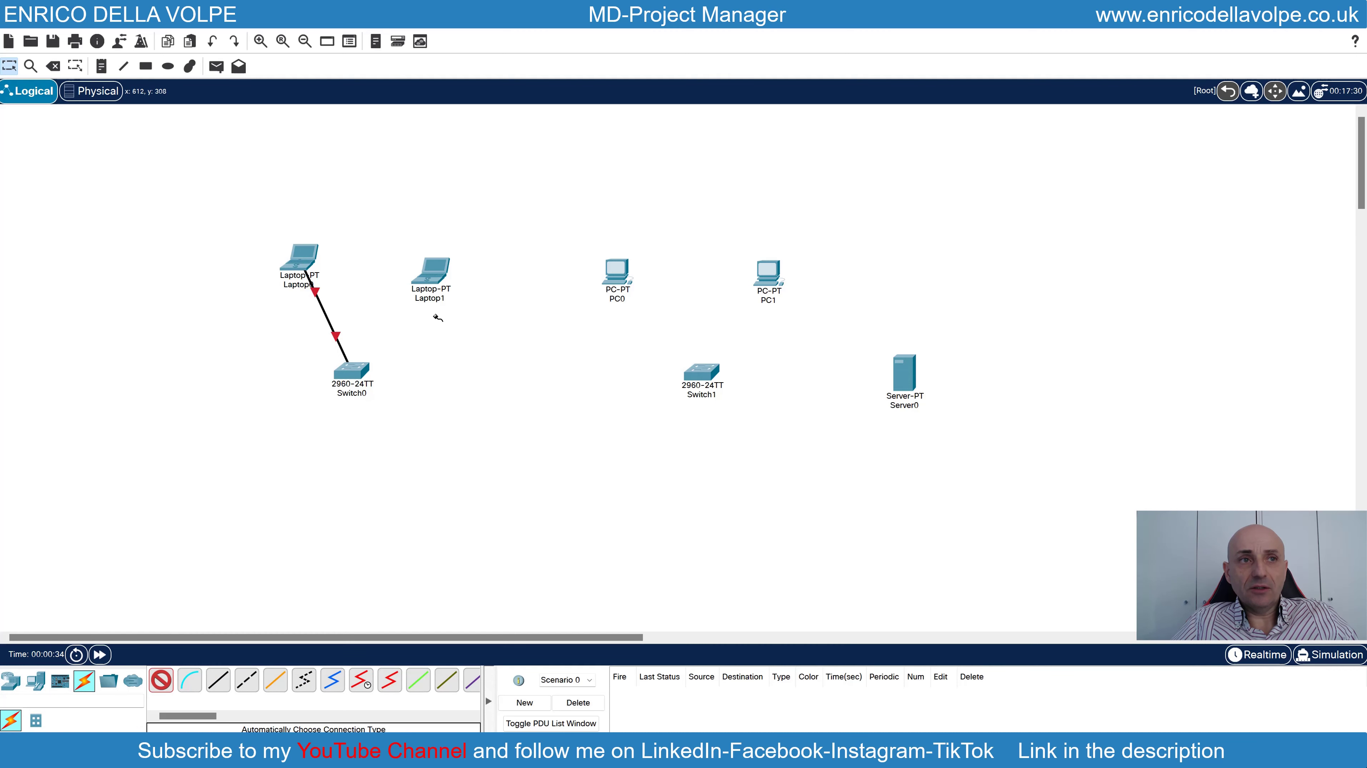
click(355, 369)
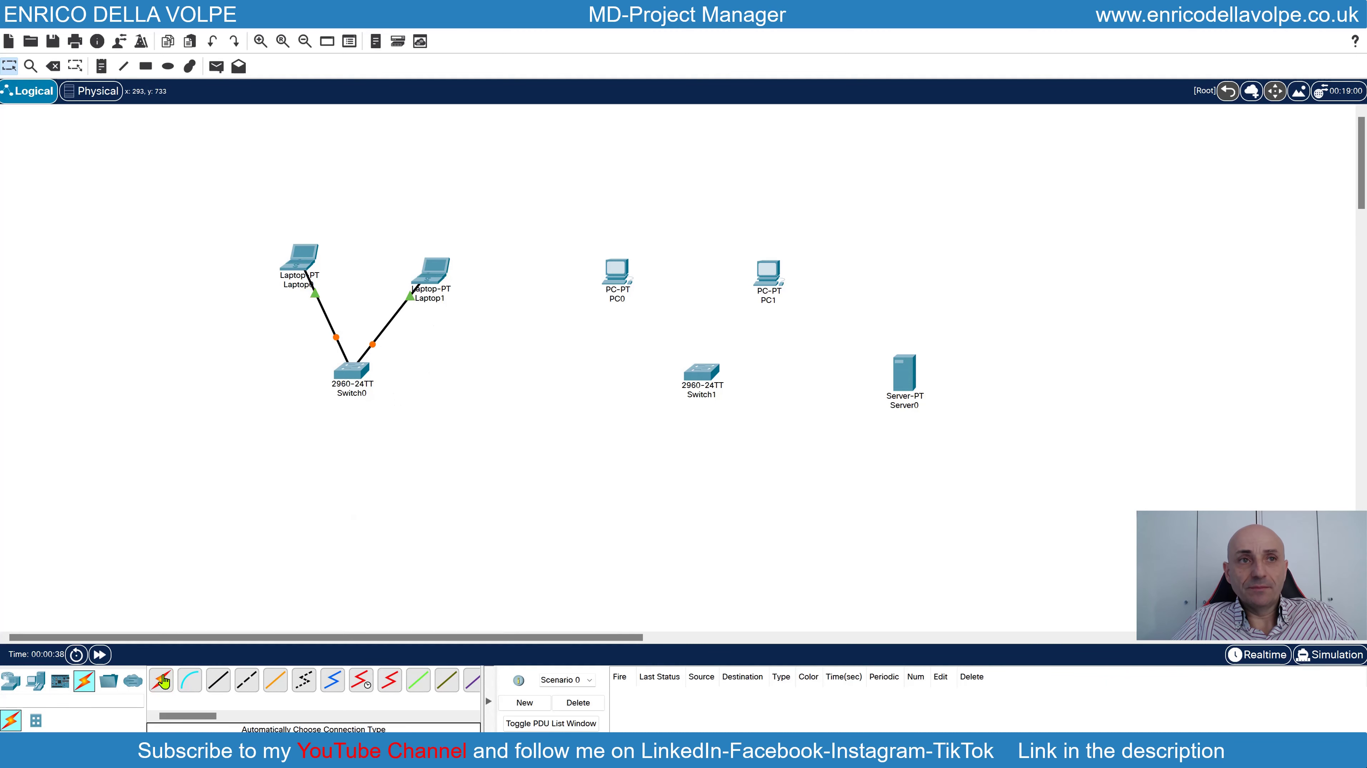
click(612, 279)
click(698, 370)
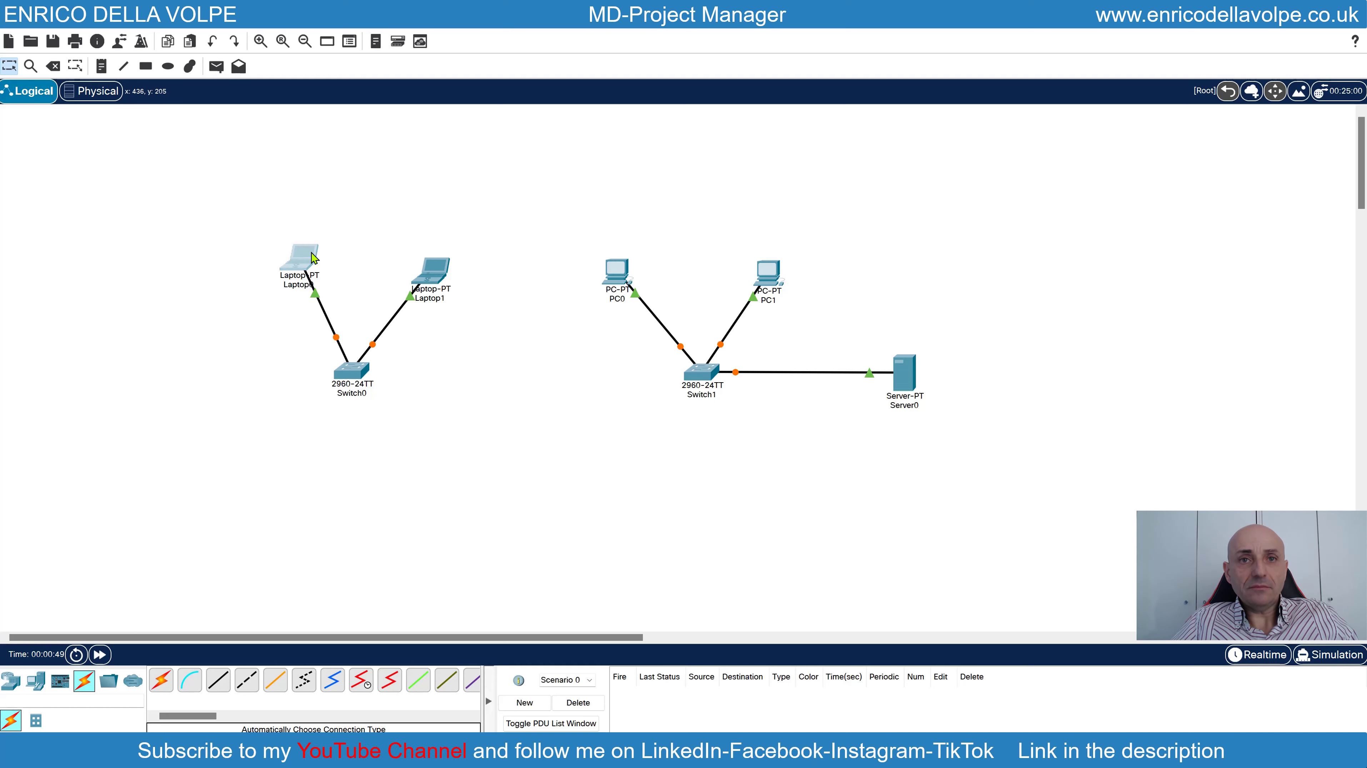
Give Laptop0 the static IPv4 address 192.168.1.10, subnet mask 255.255.255.0 and default gateway 192.168.1.1
click(300, 256)
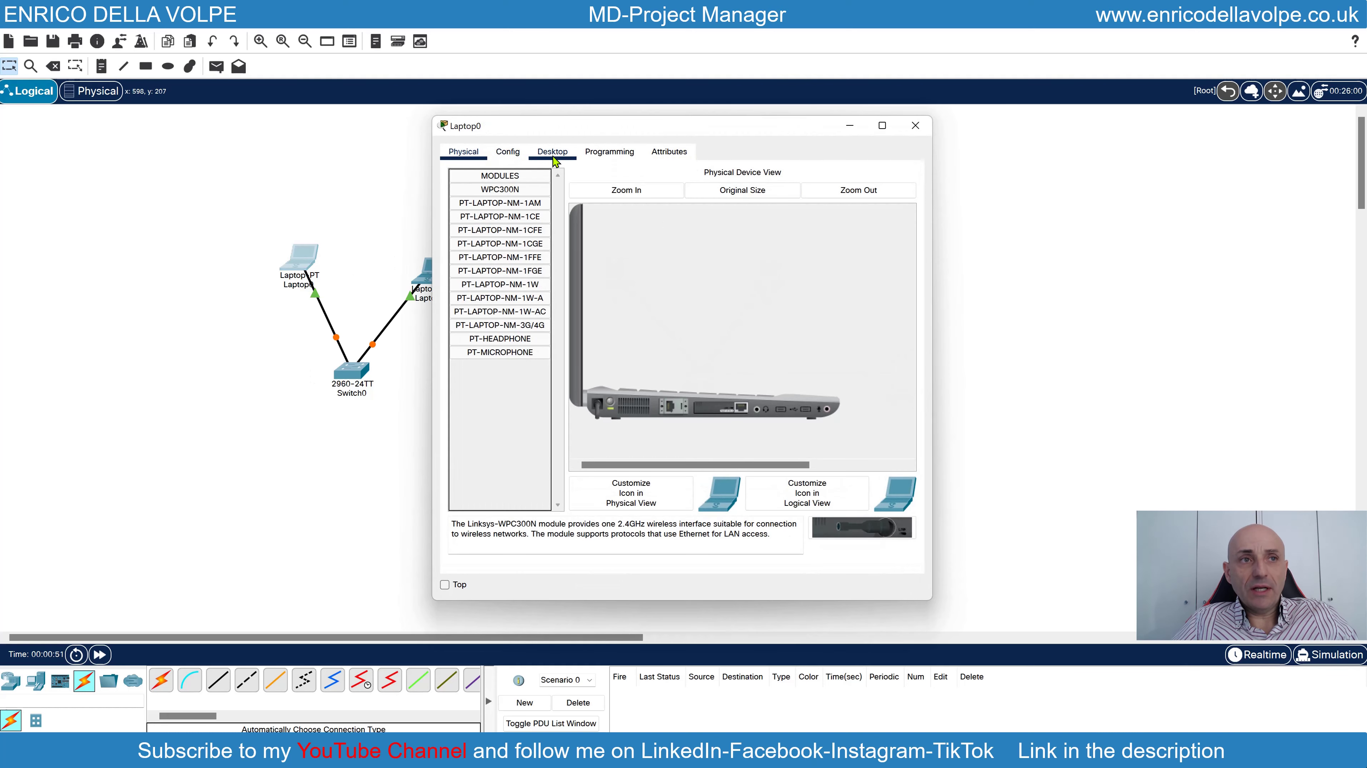
click(554, 156)
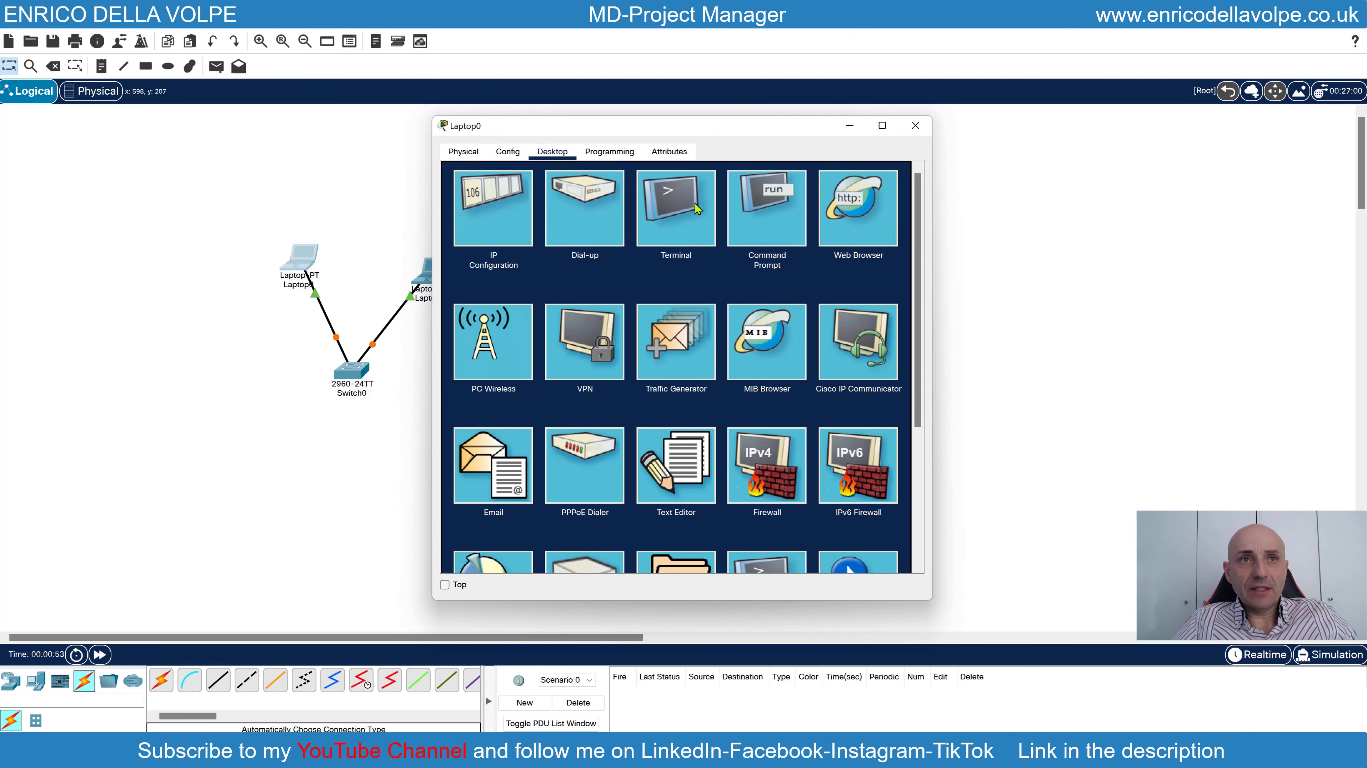
click(500, 202)
click(620, 251)
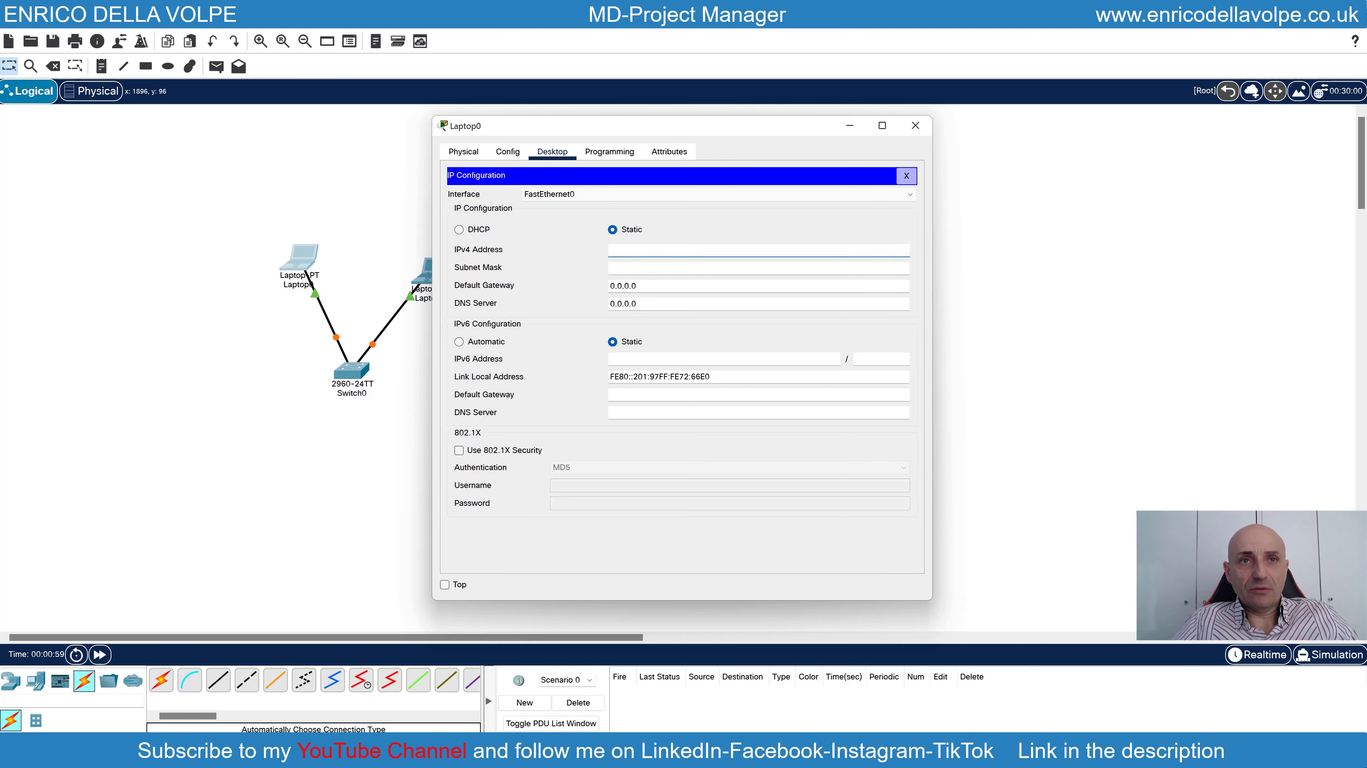
text(192.168.1.10)
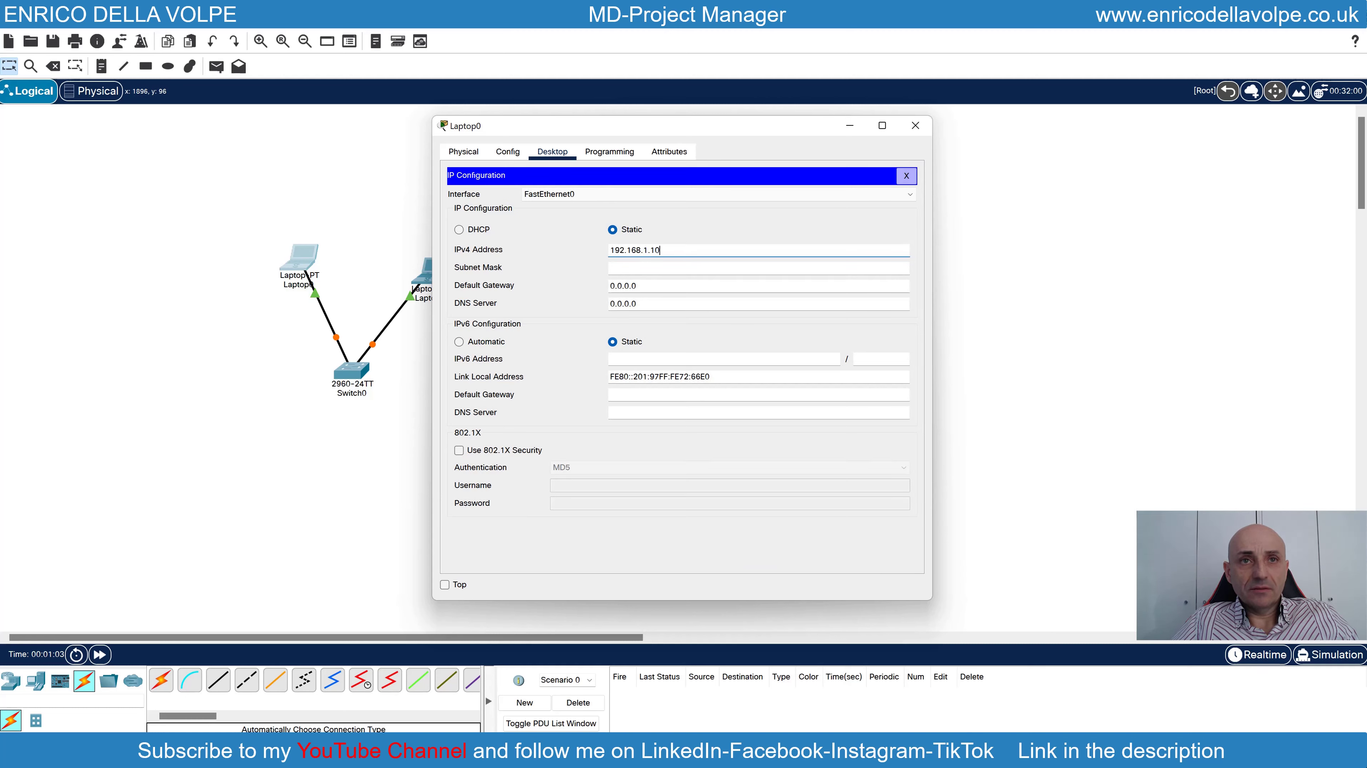
click(666, 269)
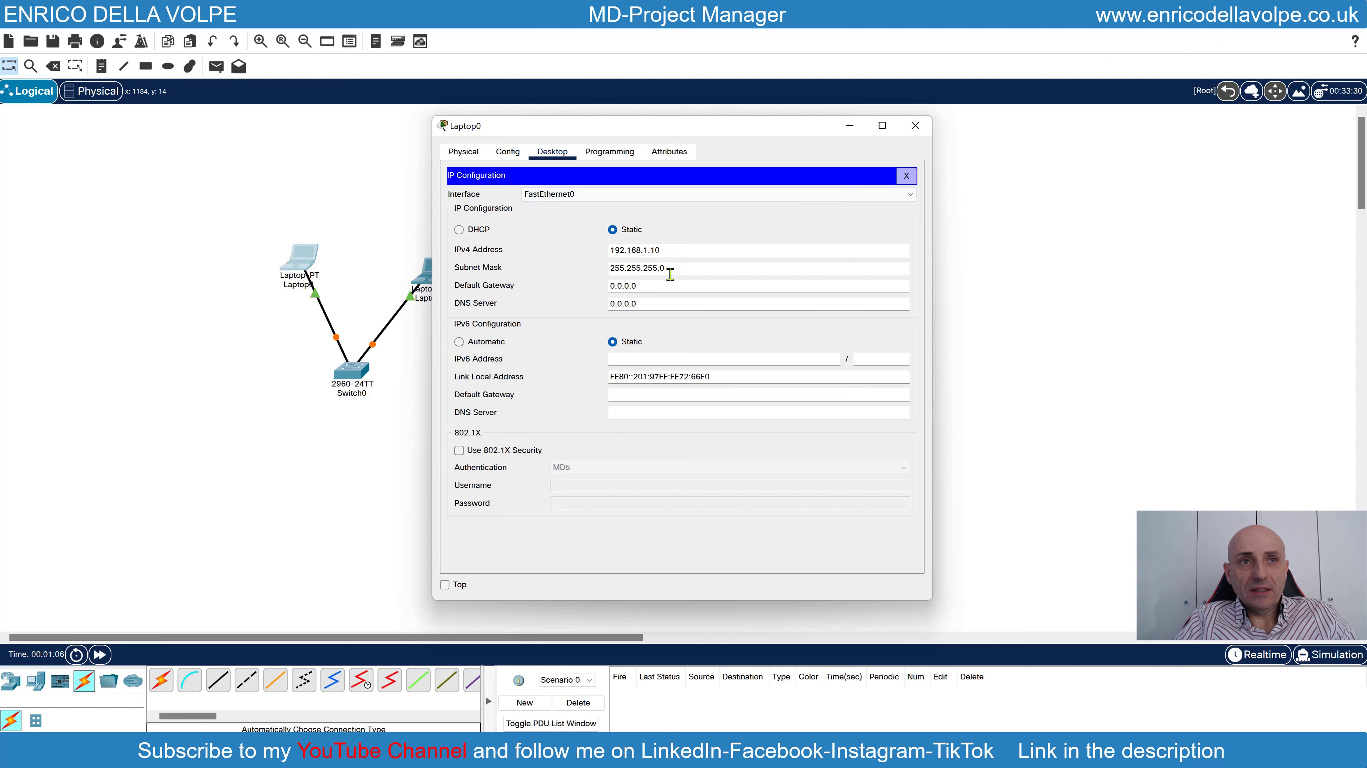
key(Tab)
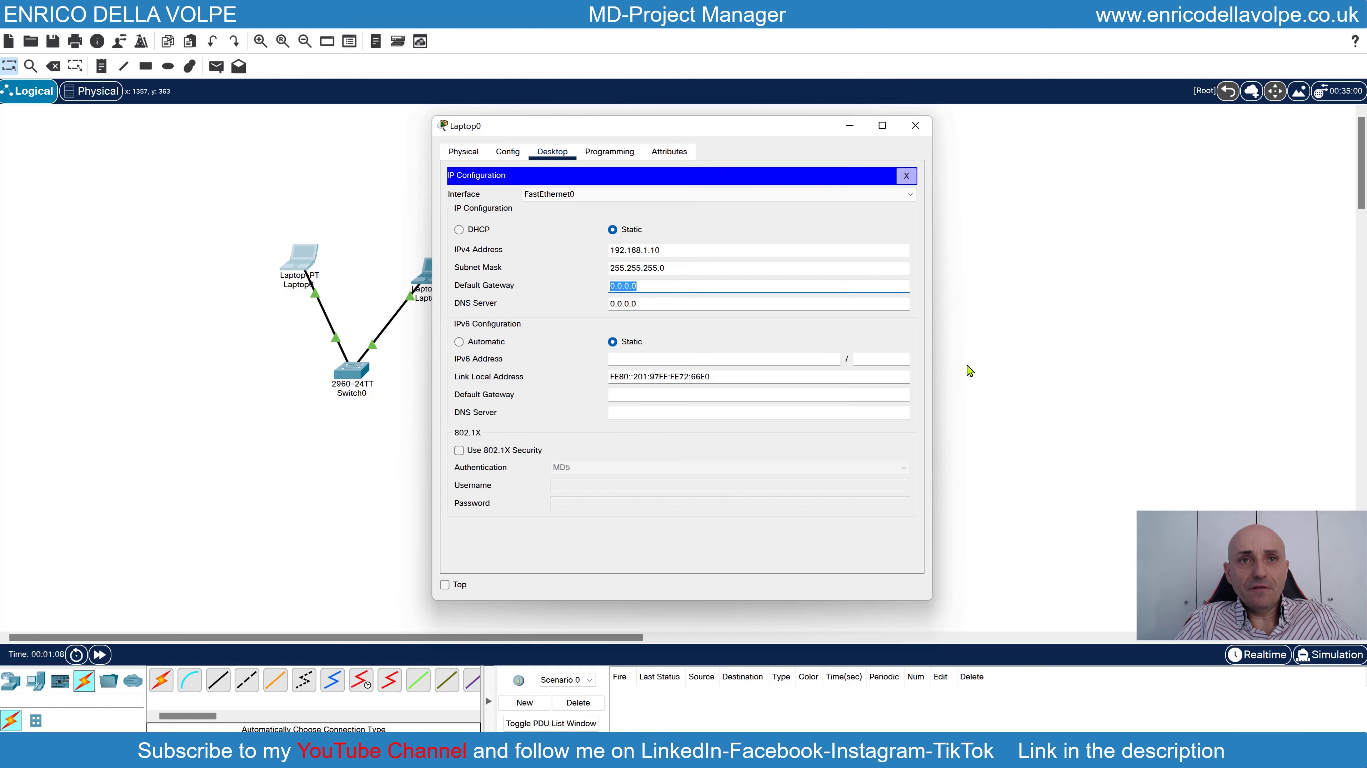
text(192.168.1.1)
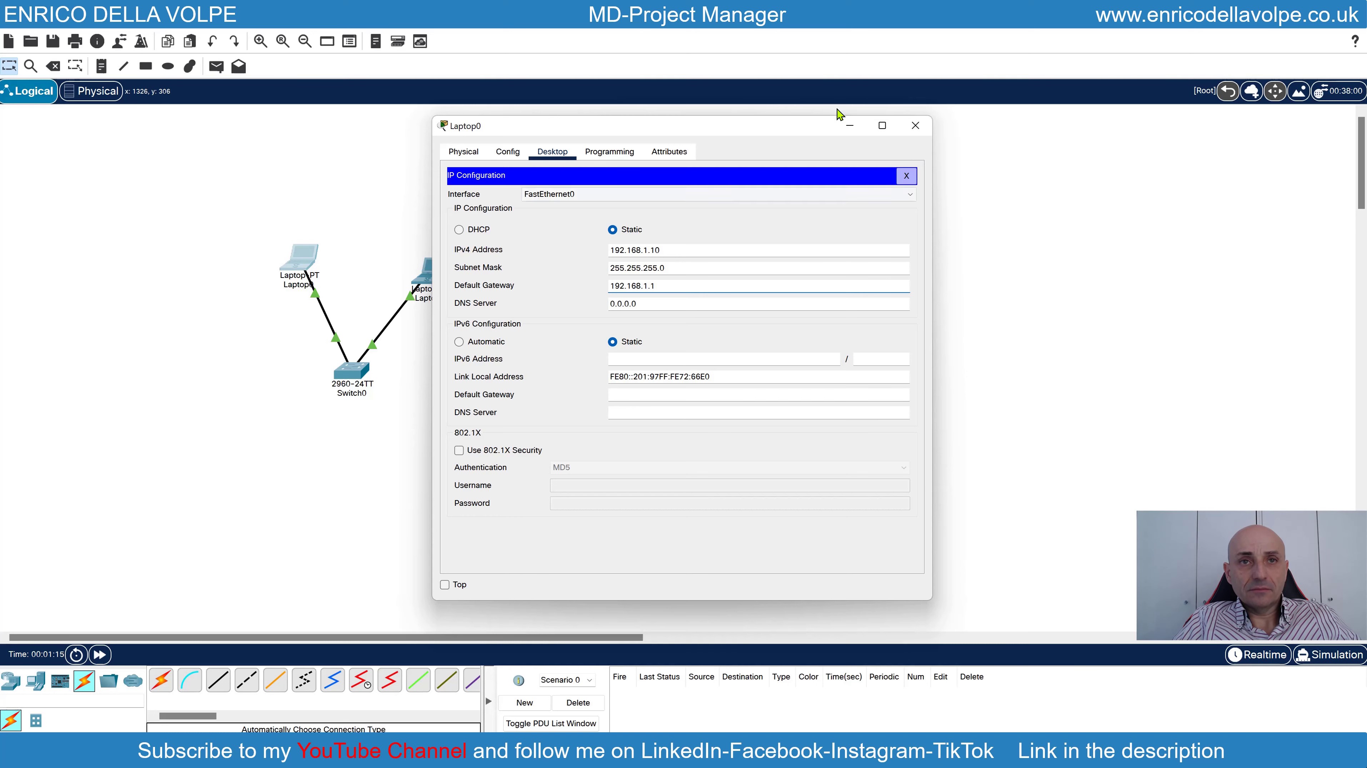
click(915, 126)
Give Laptop1 the static IPv4 address 192.168.1.11, subnet mask 255.255.255.0 and default gateway 192.168.1.1
click(425, 275)
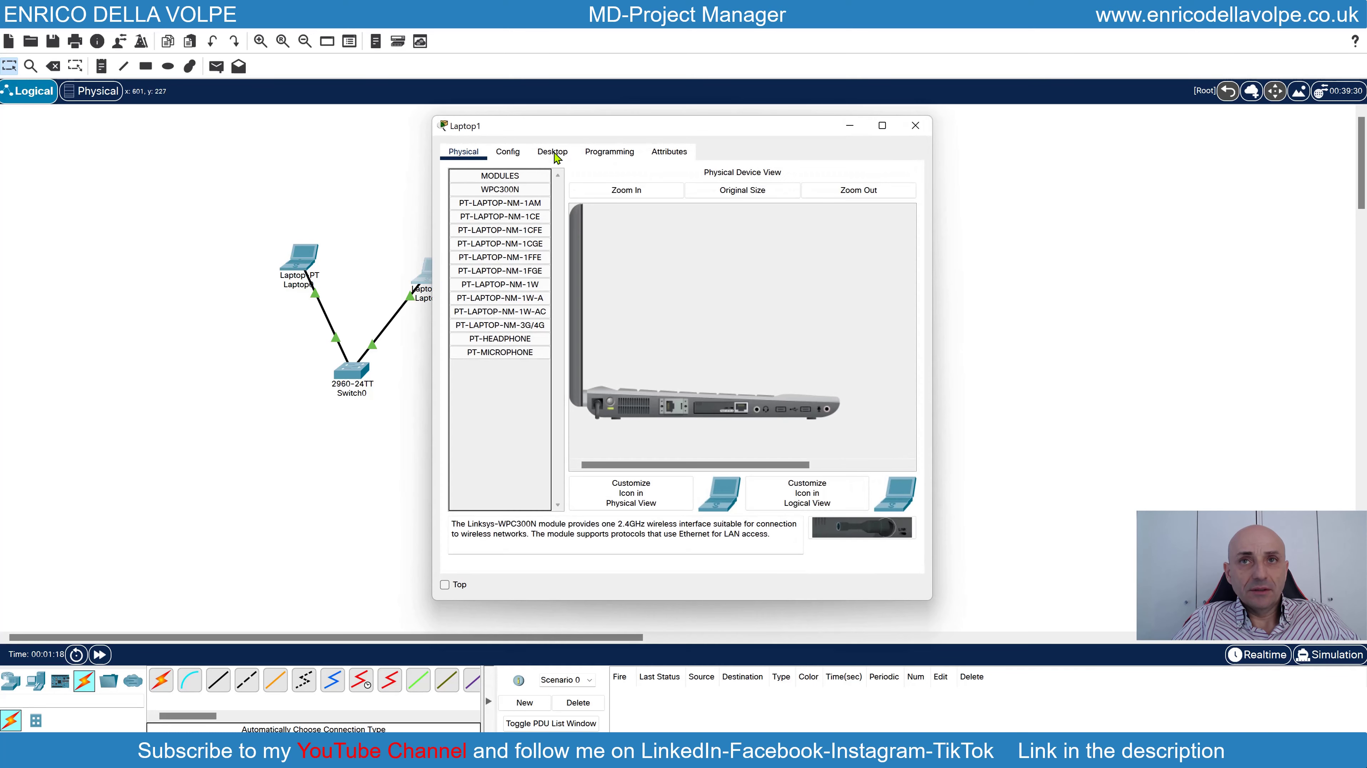
click(552, 151)
click(510, 220)
click(629, 247)
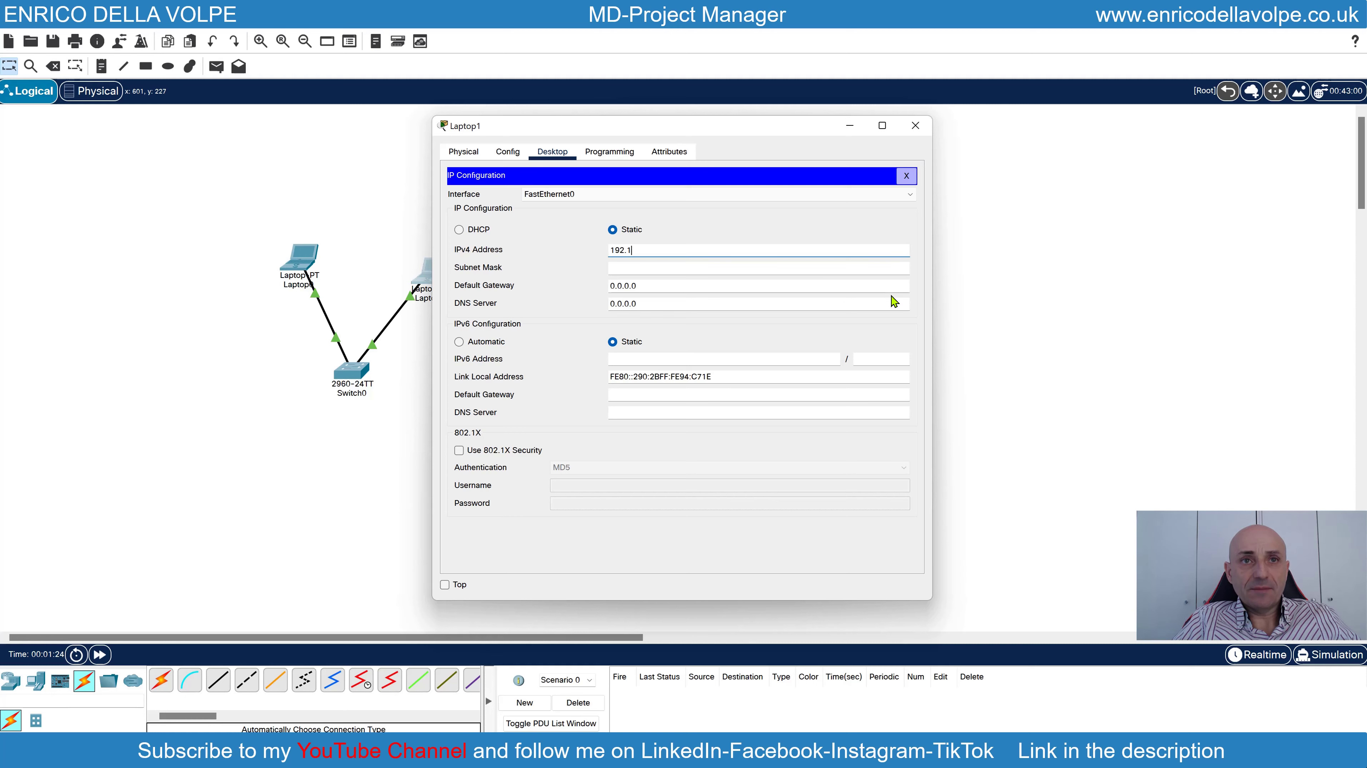
text(192.168.1.11)
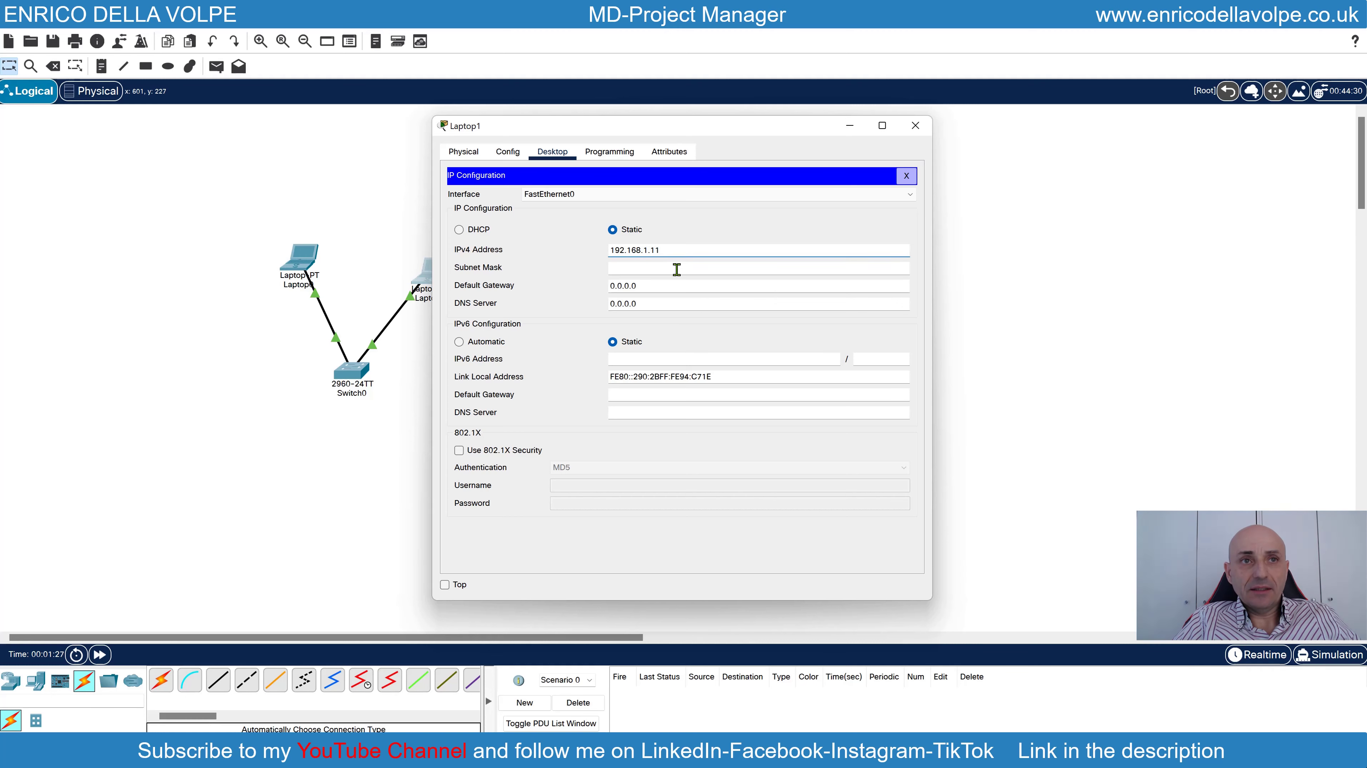
click(674, 268)
click(675, 289)
text(192.)
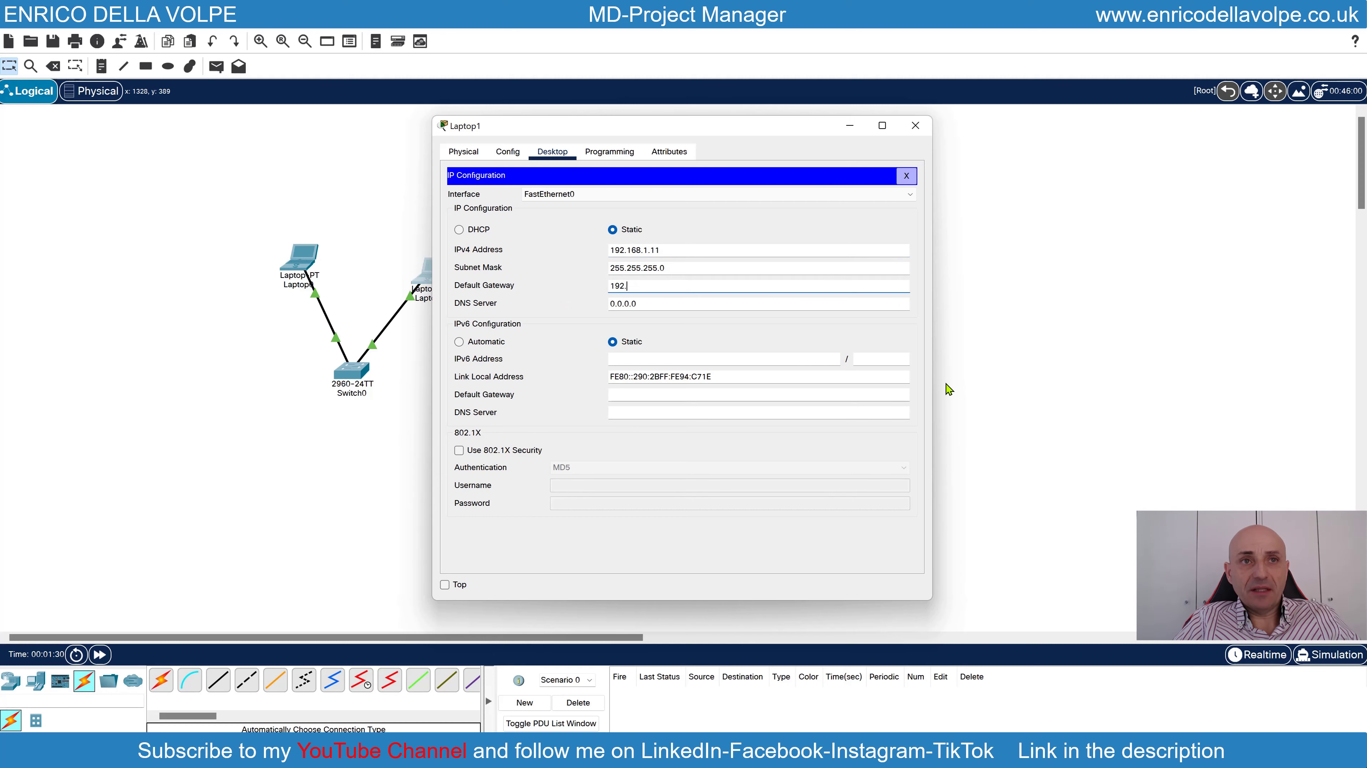
text(168.1.1)
click(915, 125)
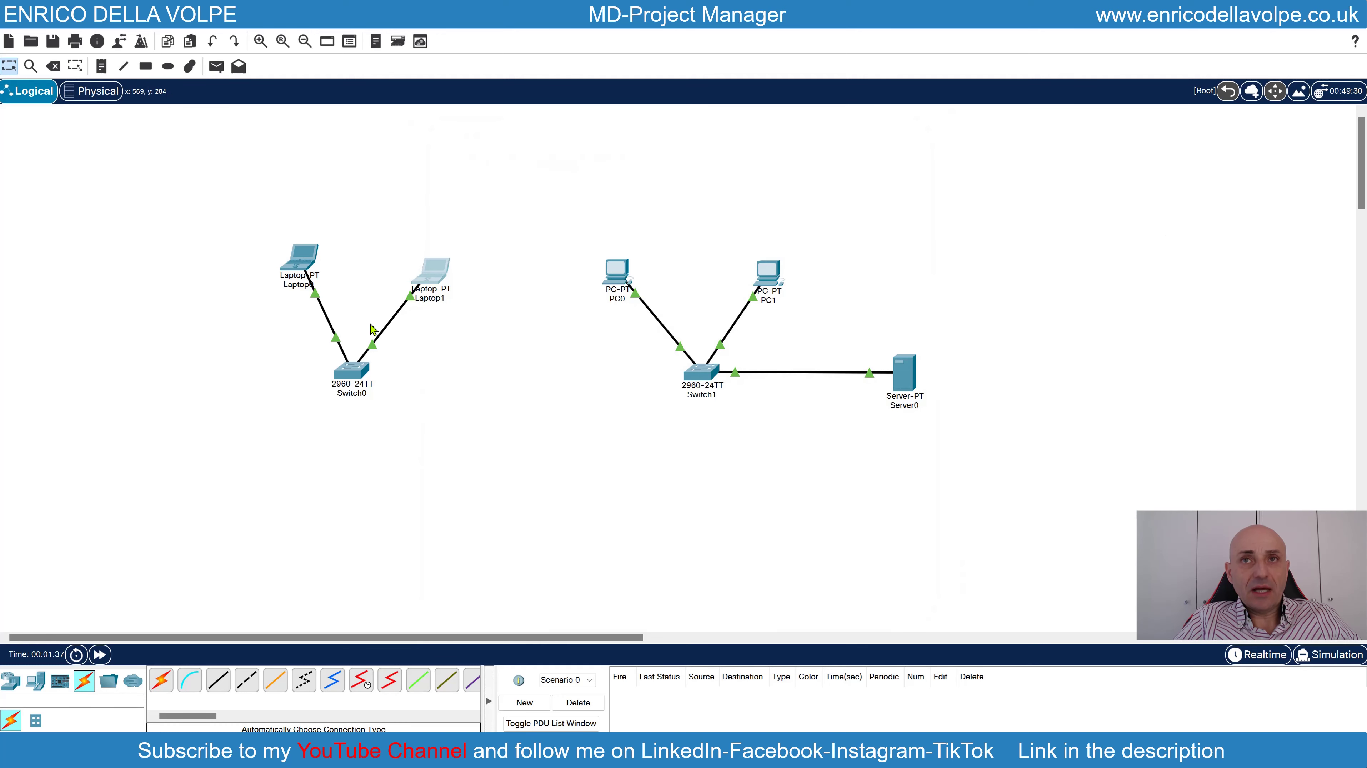
Send a simple PDU from Laptop0 to Laptop1, play it in simulation mode and return to realtime mode
click(216, 66)
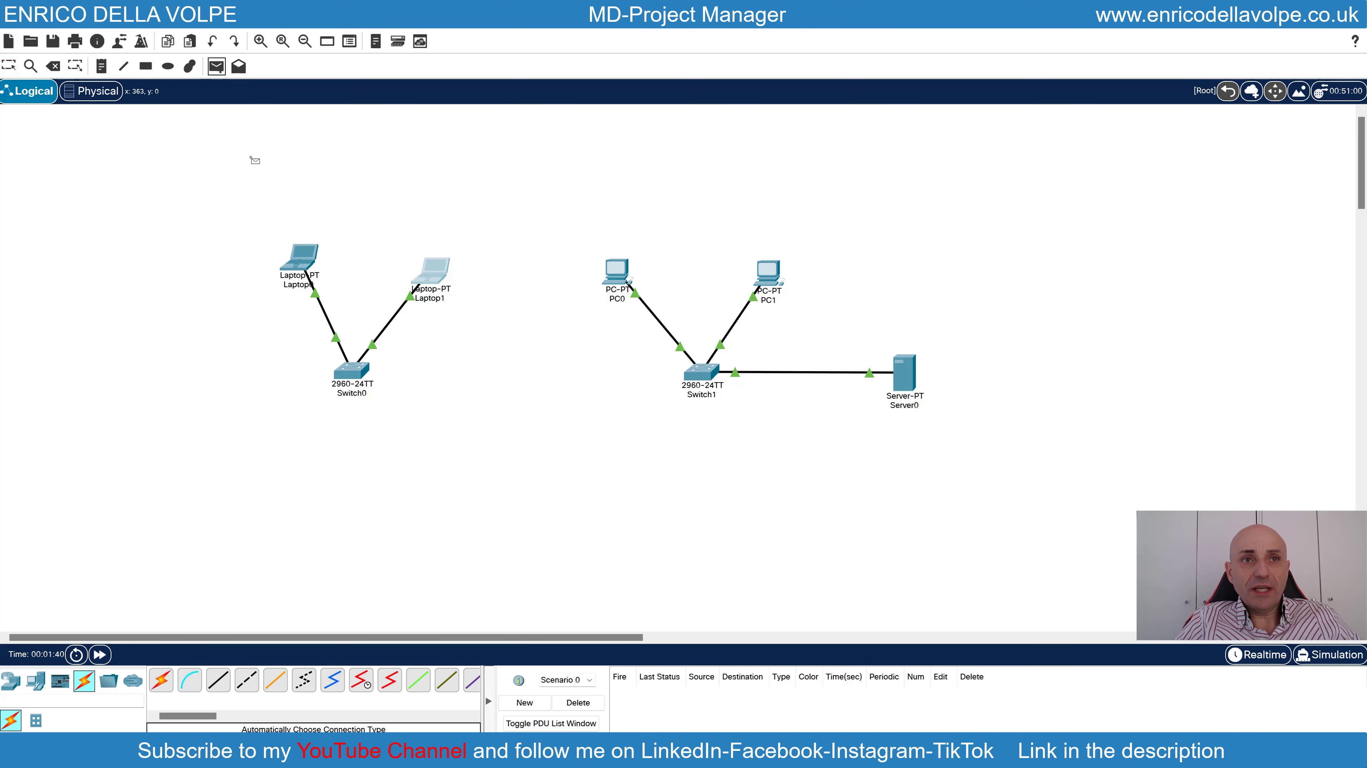
click(302, 259)
click(433, 269)
click(1327, 653)
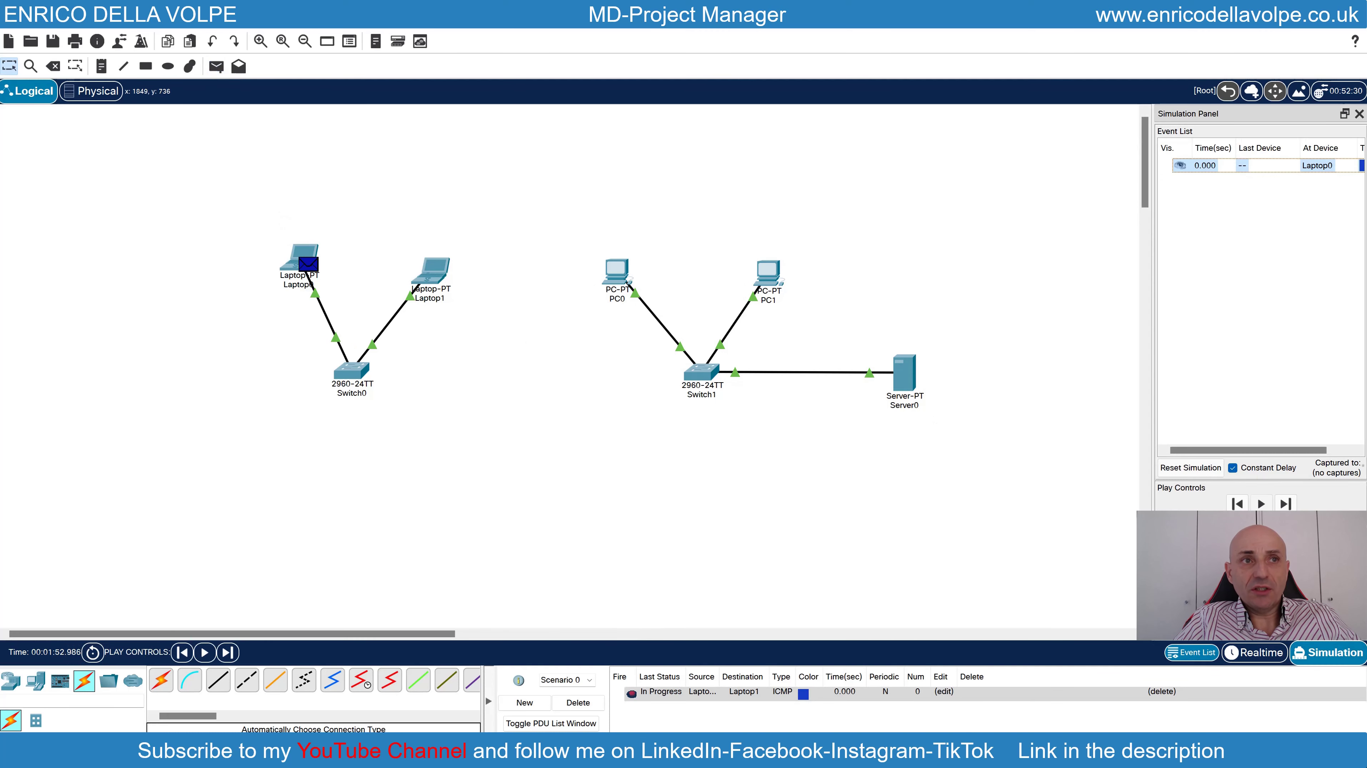
click(1261, 503)
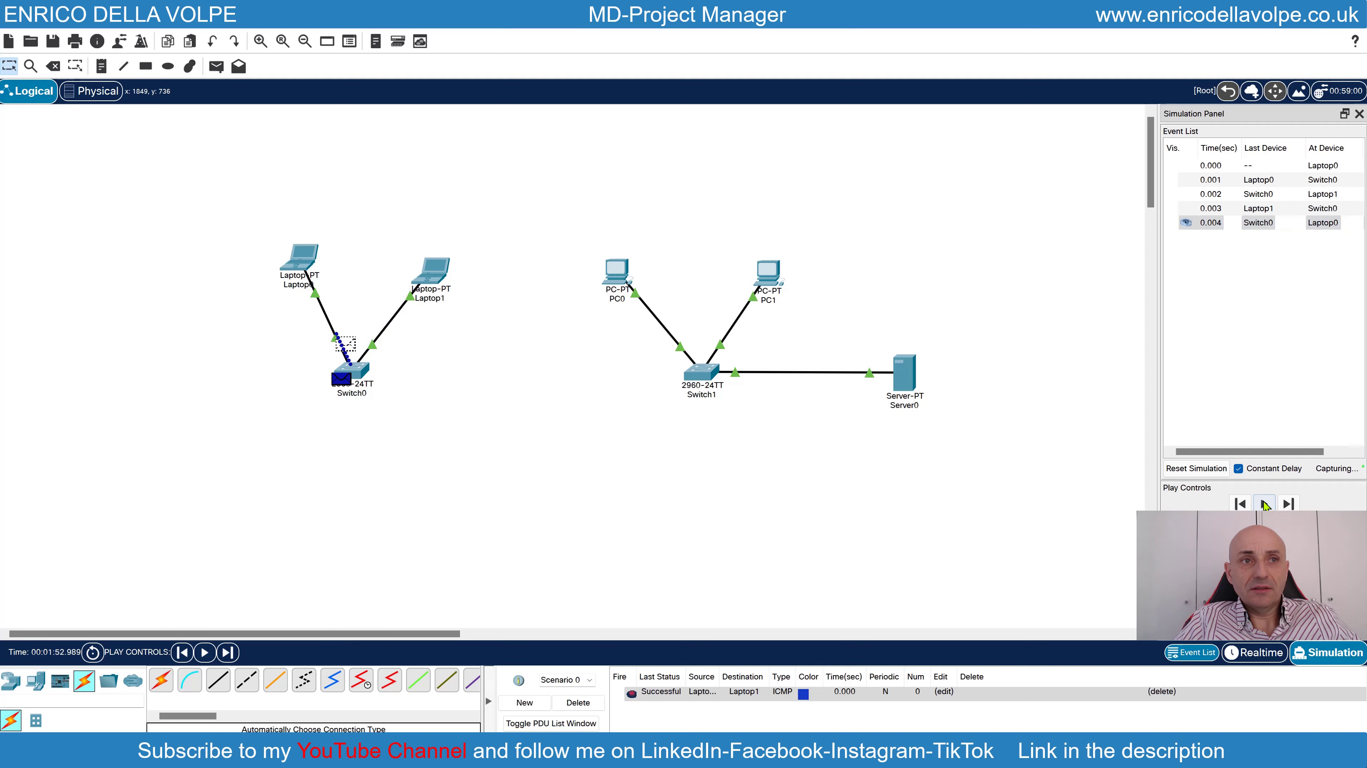
click(1274, 656)
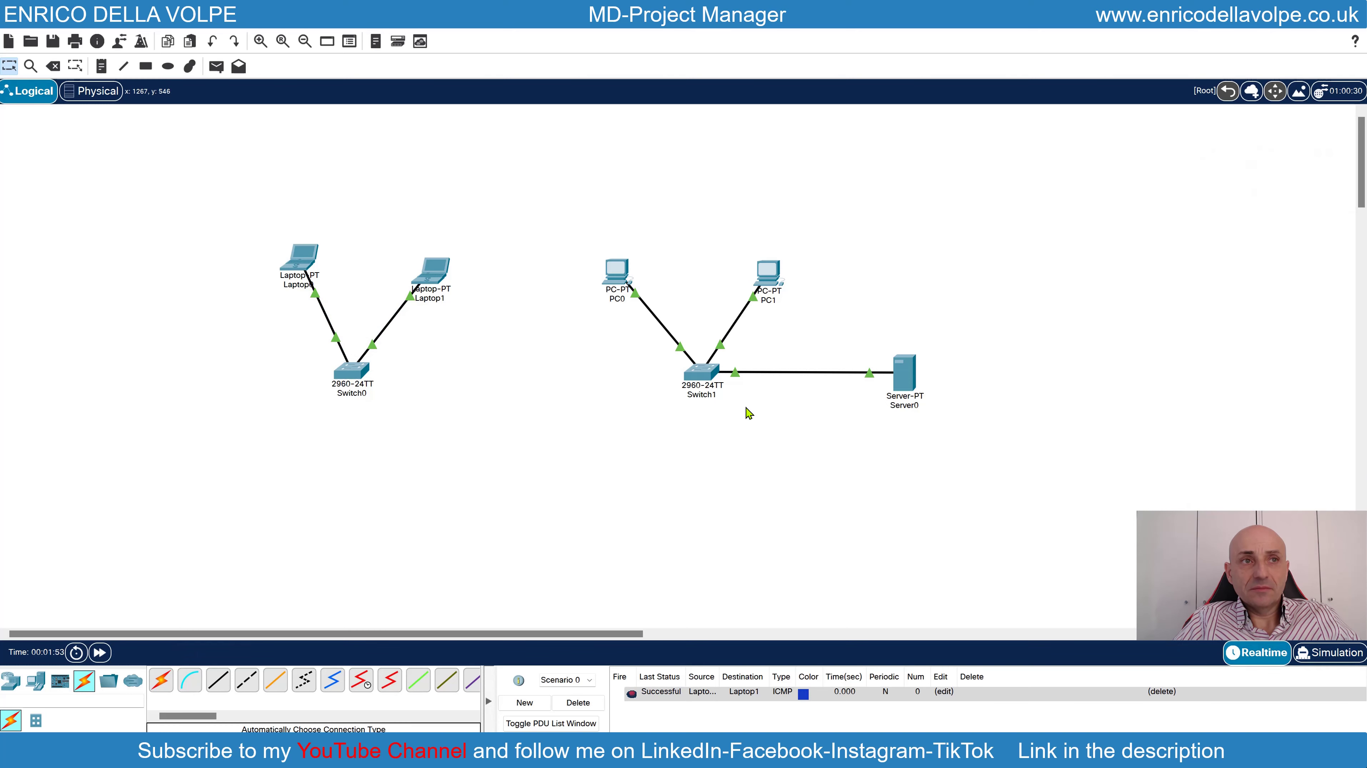
Set Server0's static IPv4 default gateway to 192.168.2.1 and its DNS server to 192.168.2.254
click(904, 371)
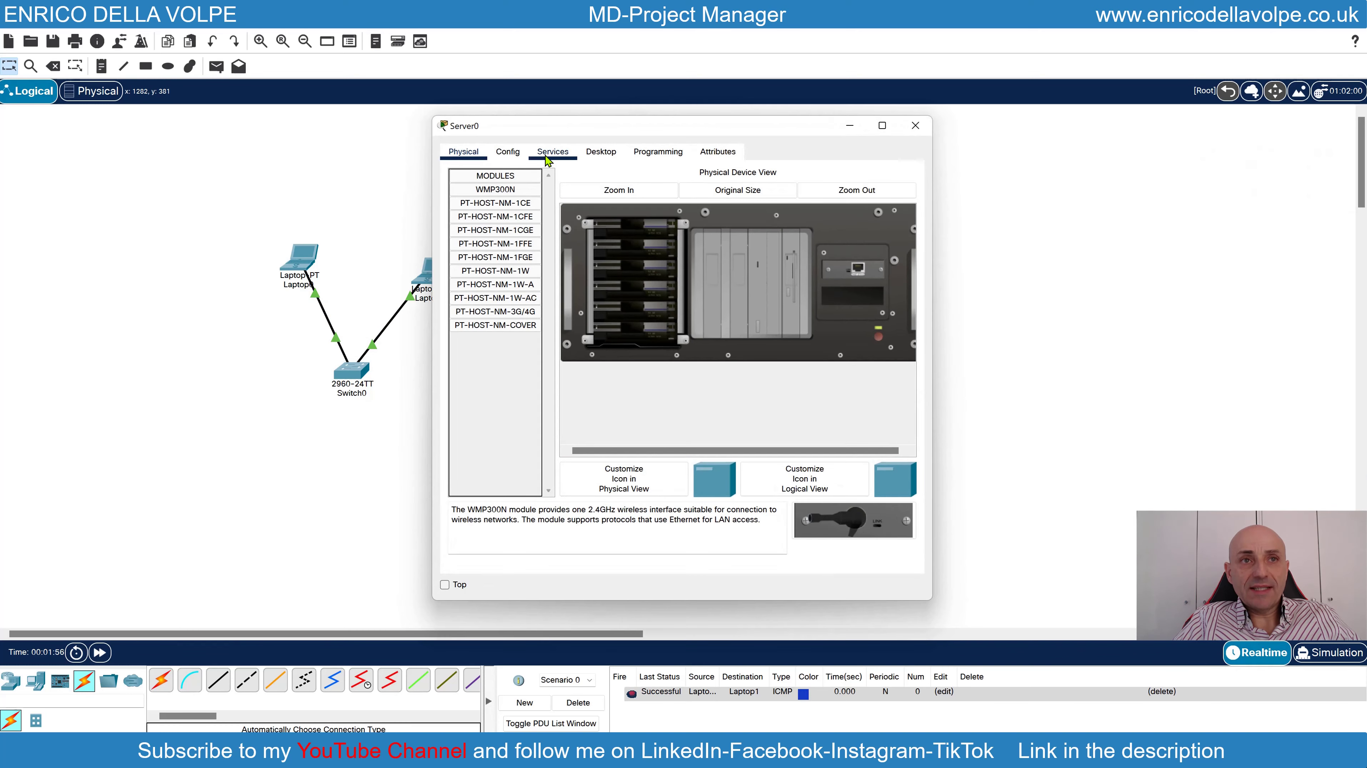
click(546, 156)
click(506, 152)
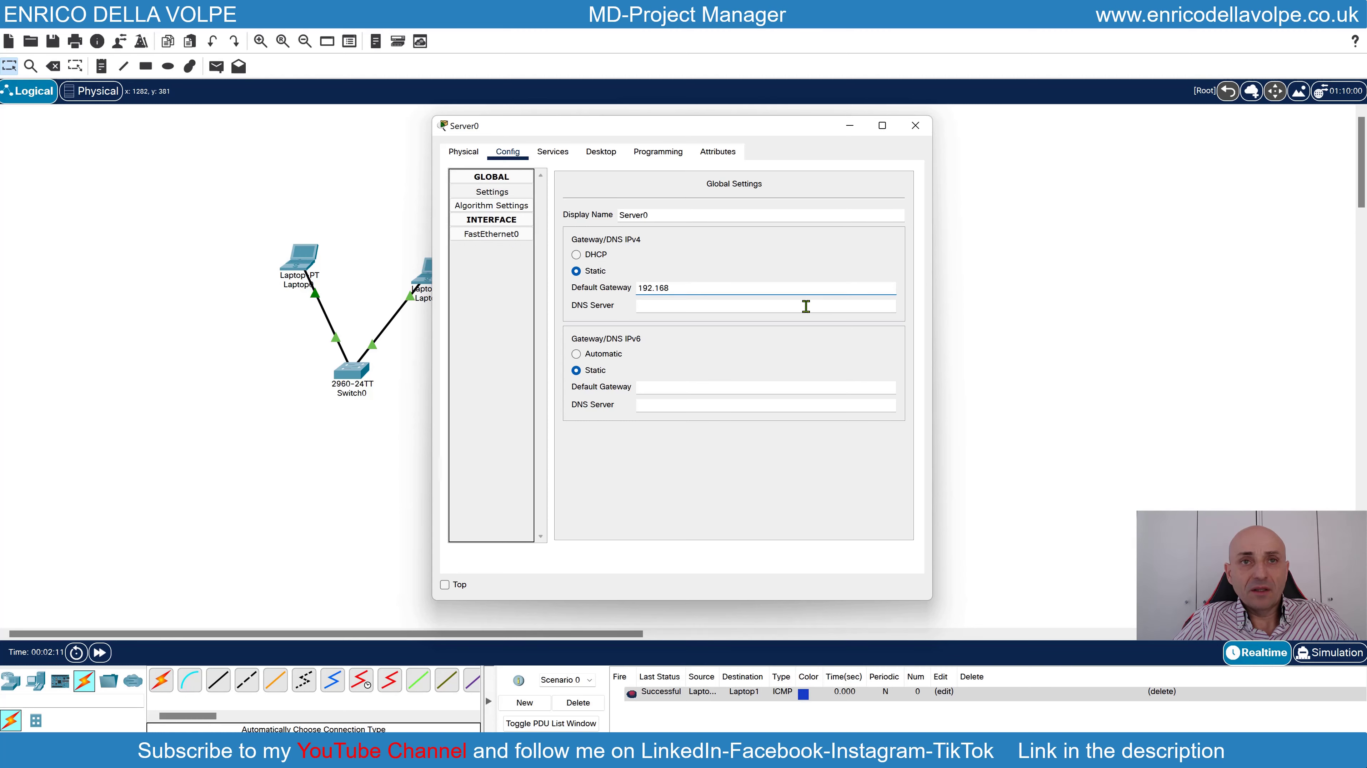
click(770, 305)
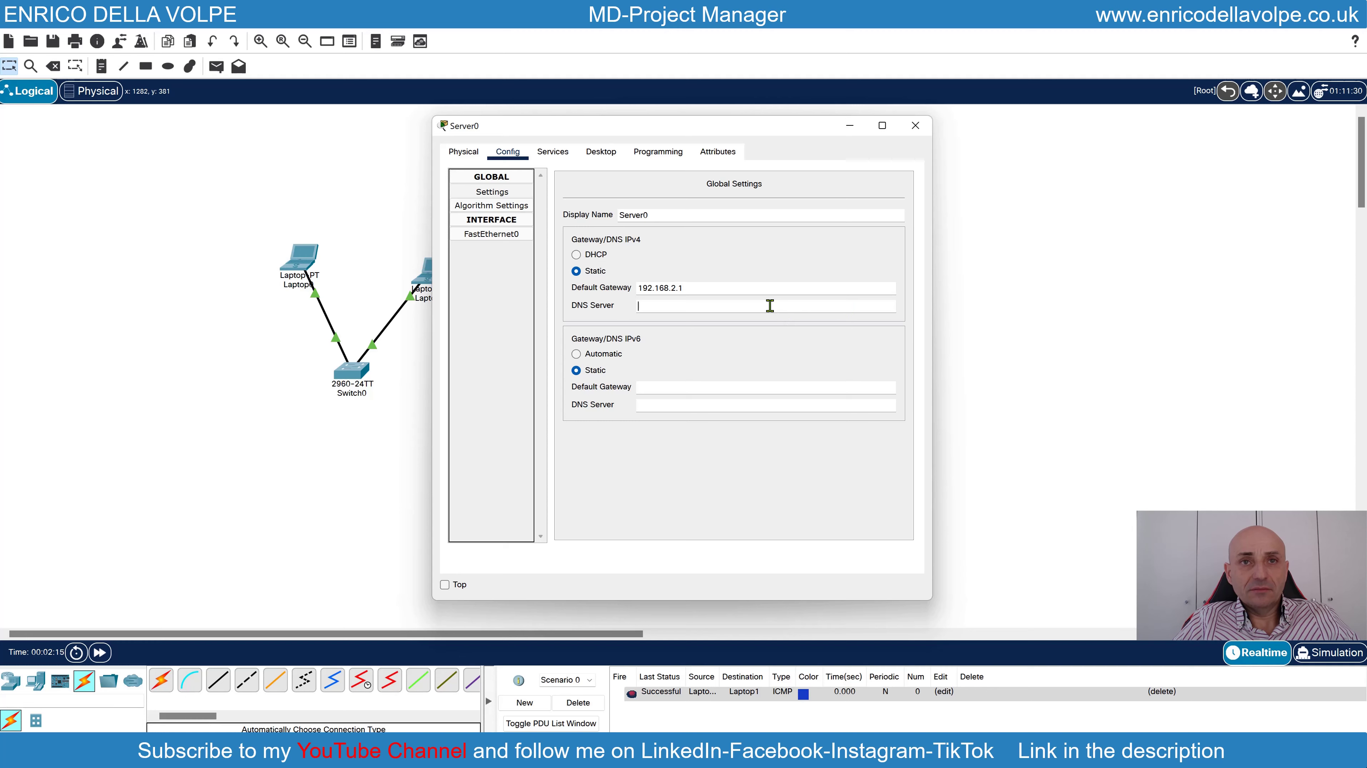
text(192.1)
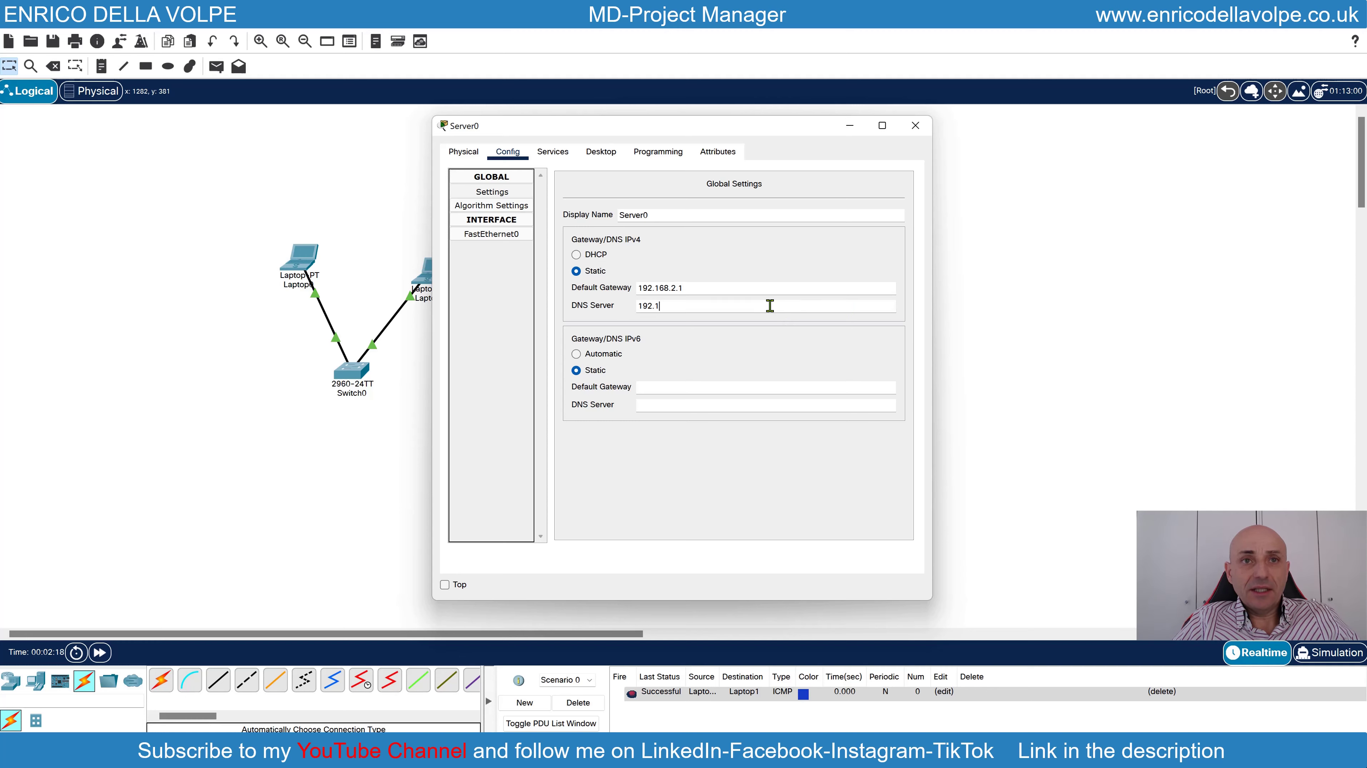
text(68.2.254)
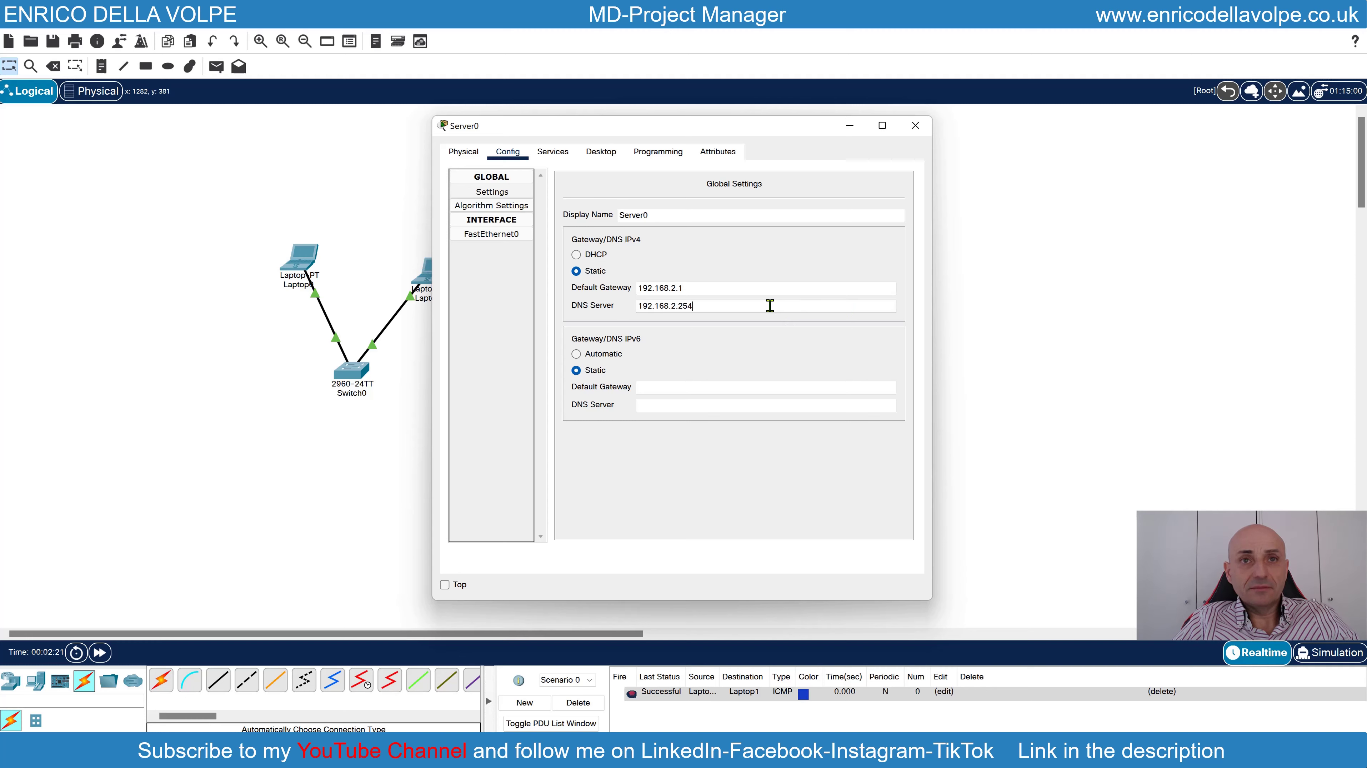
Give Server0's FastEthernet0 interface the static IPv4 address 192.168.2.254 with subnet mask 255.255.255.0
click(497, 237)
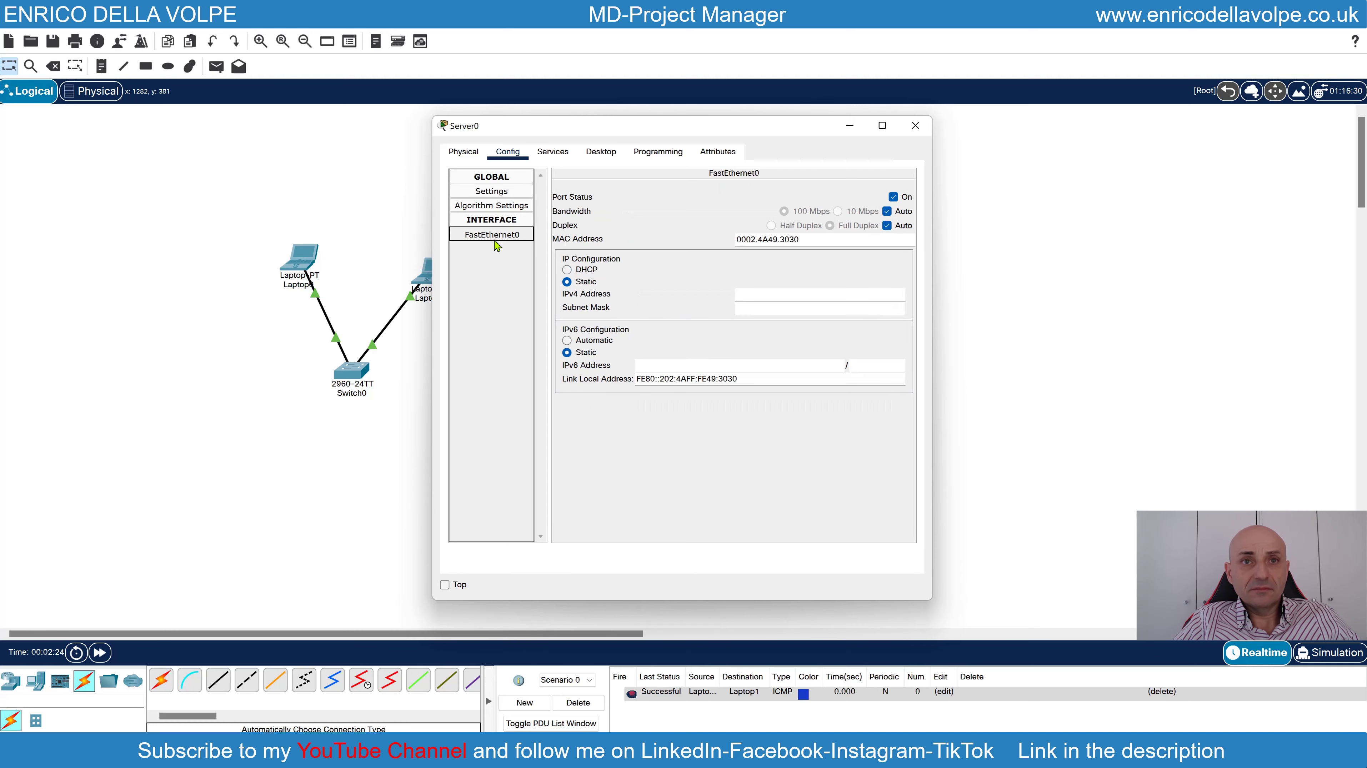
click(754, 295)
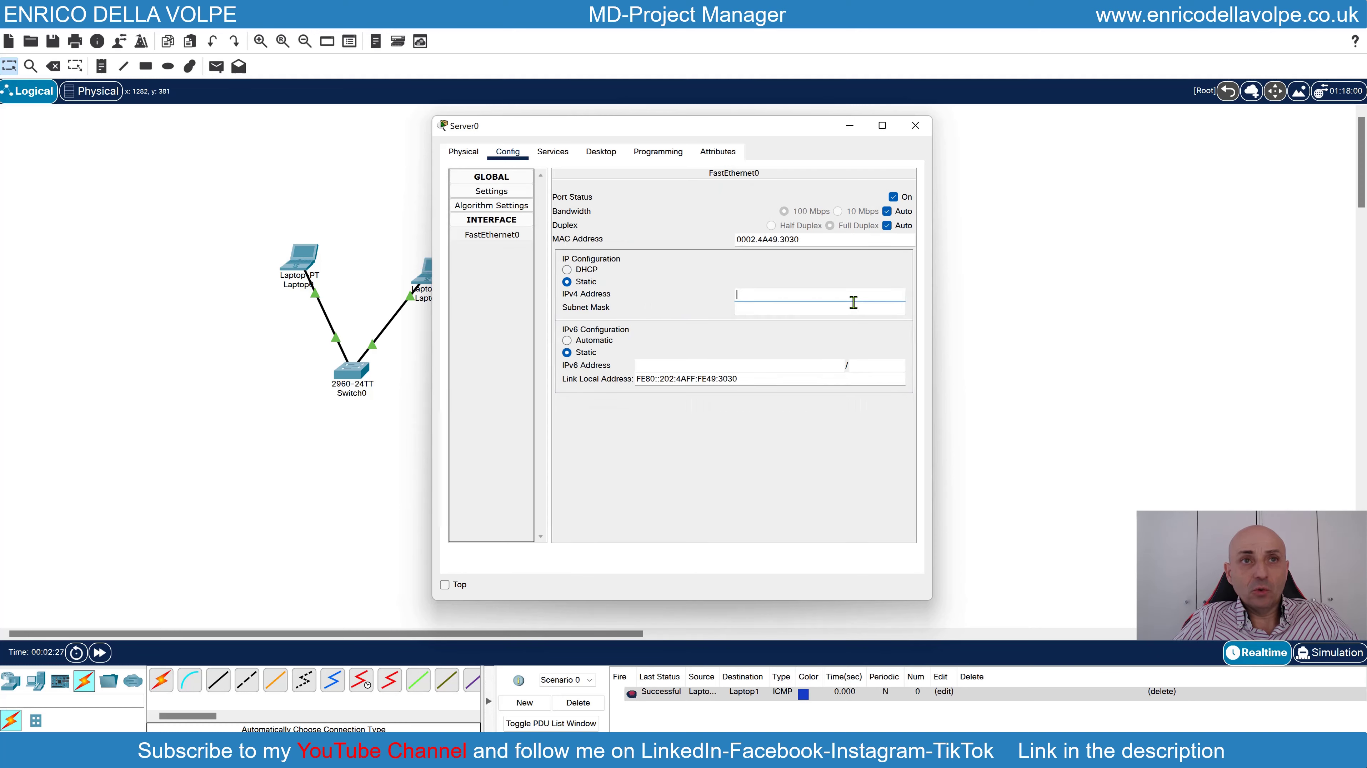
text(192.)
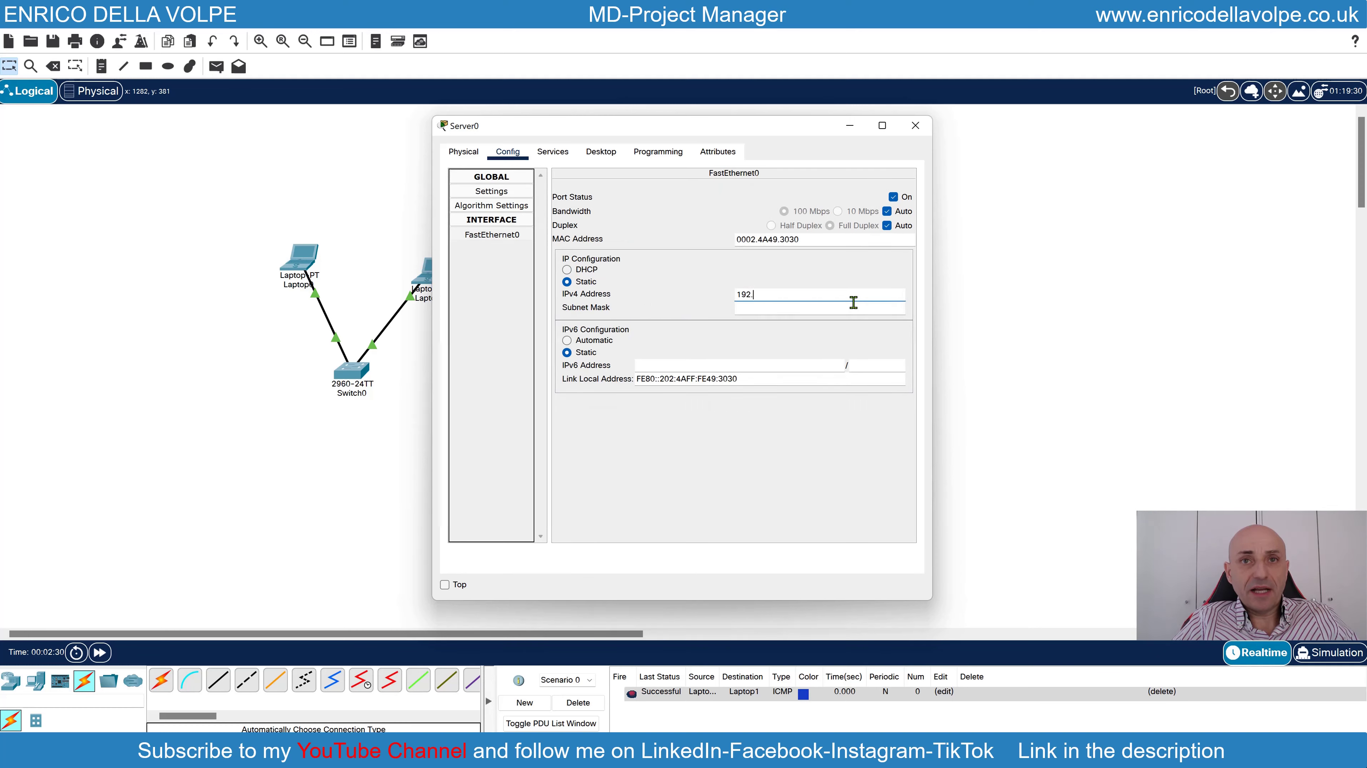
text(168)
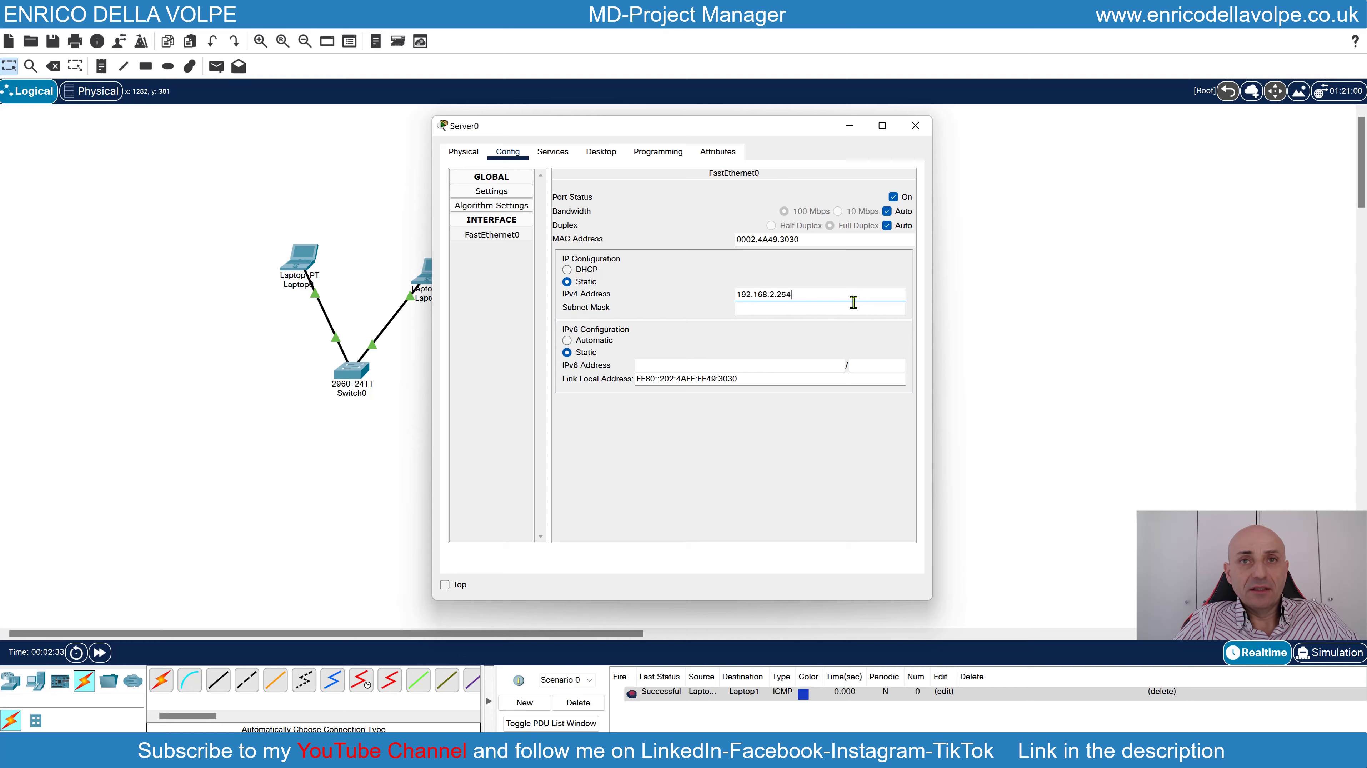
text(.2.254)
click(809, 306)
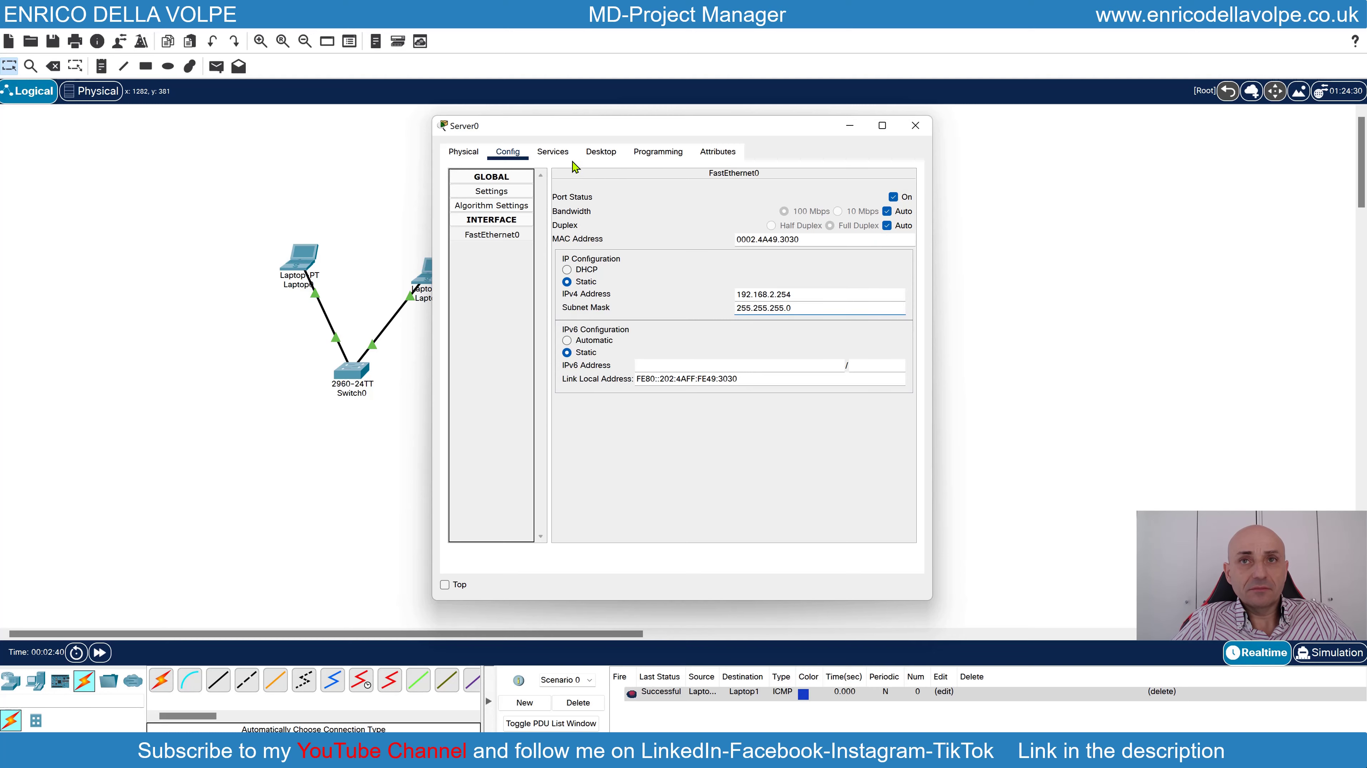
Turn on Server0's DHCP service and set the serverPool default gateway to 192.168.2.1 and DNS server to 192.168.2.254
click(552, 151)
click(487, 205)
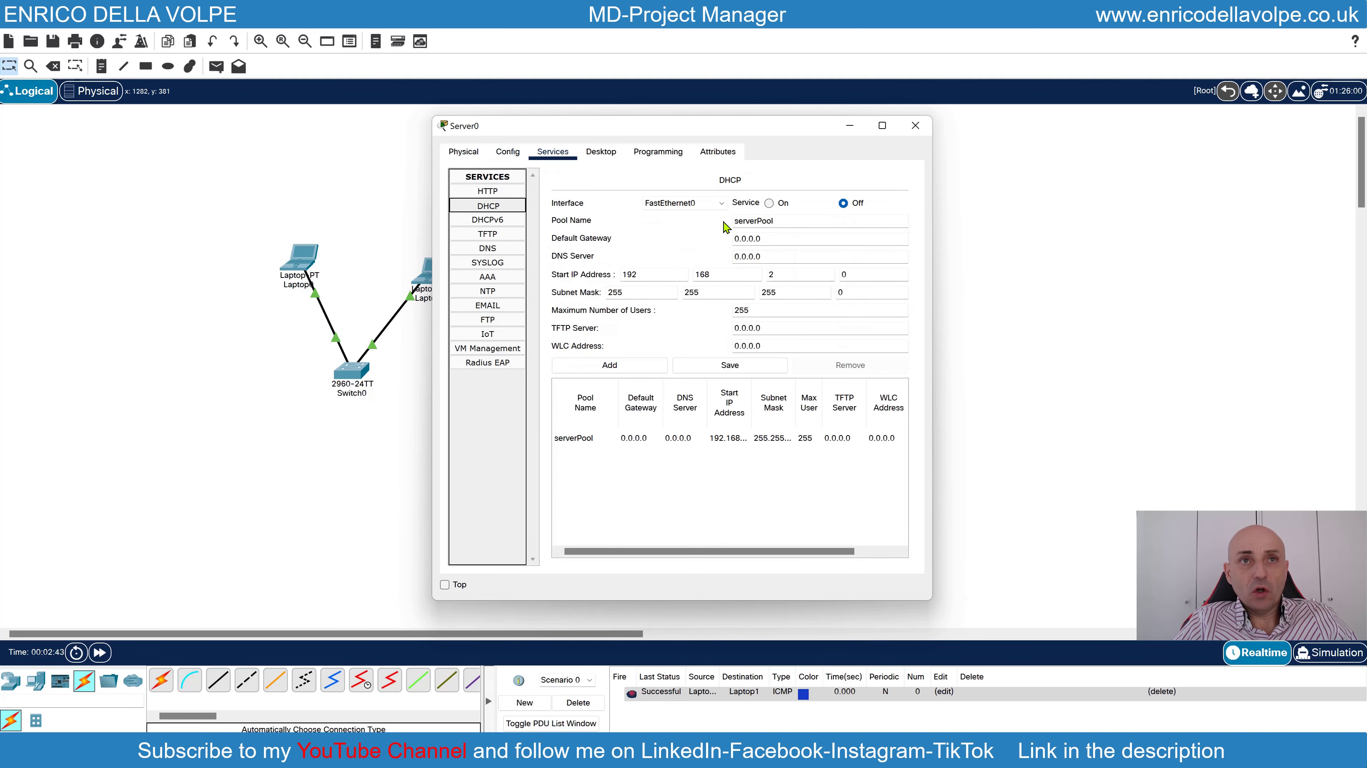
click(769, 203)
click(787, 238)
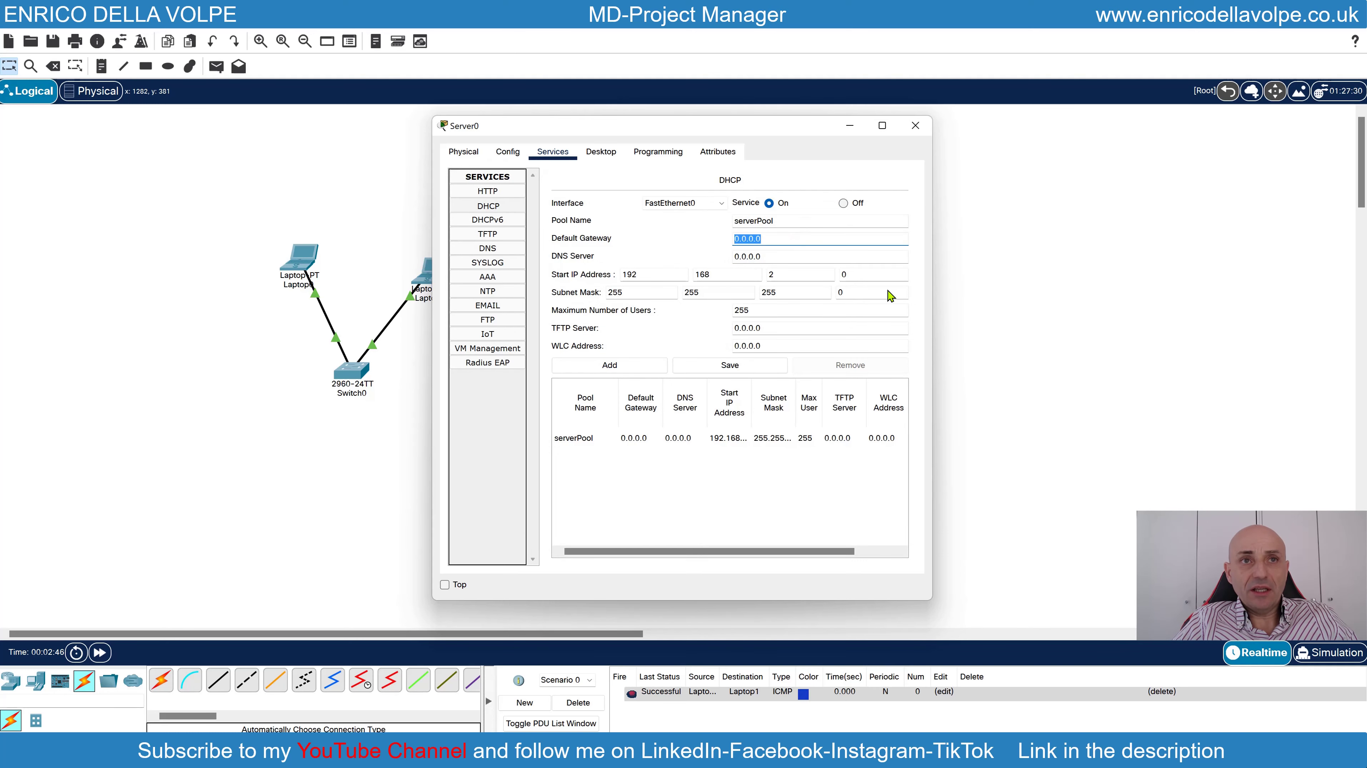
text(192.168.2.1)
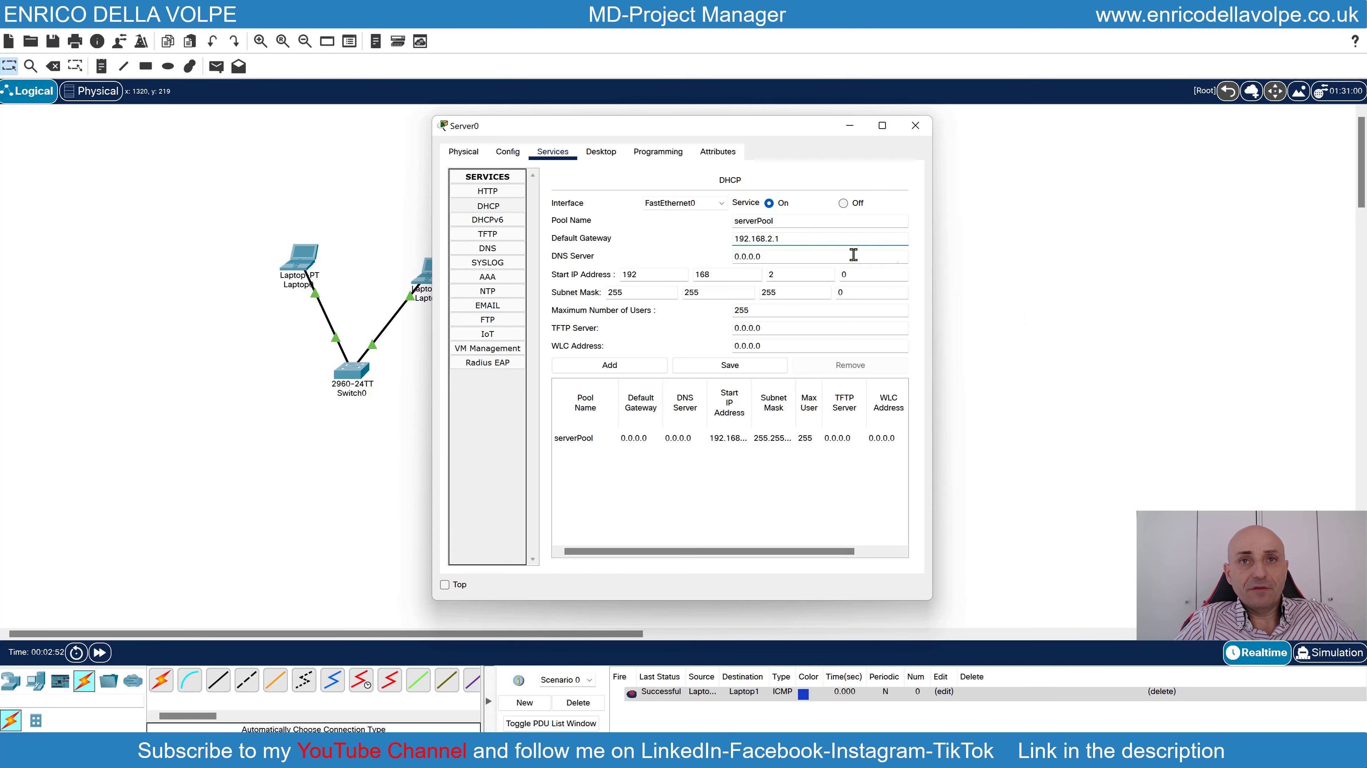
key(Tab)
text(19)
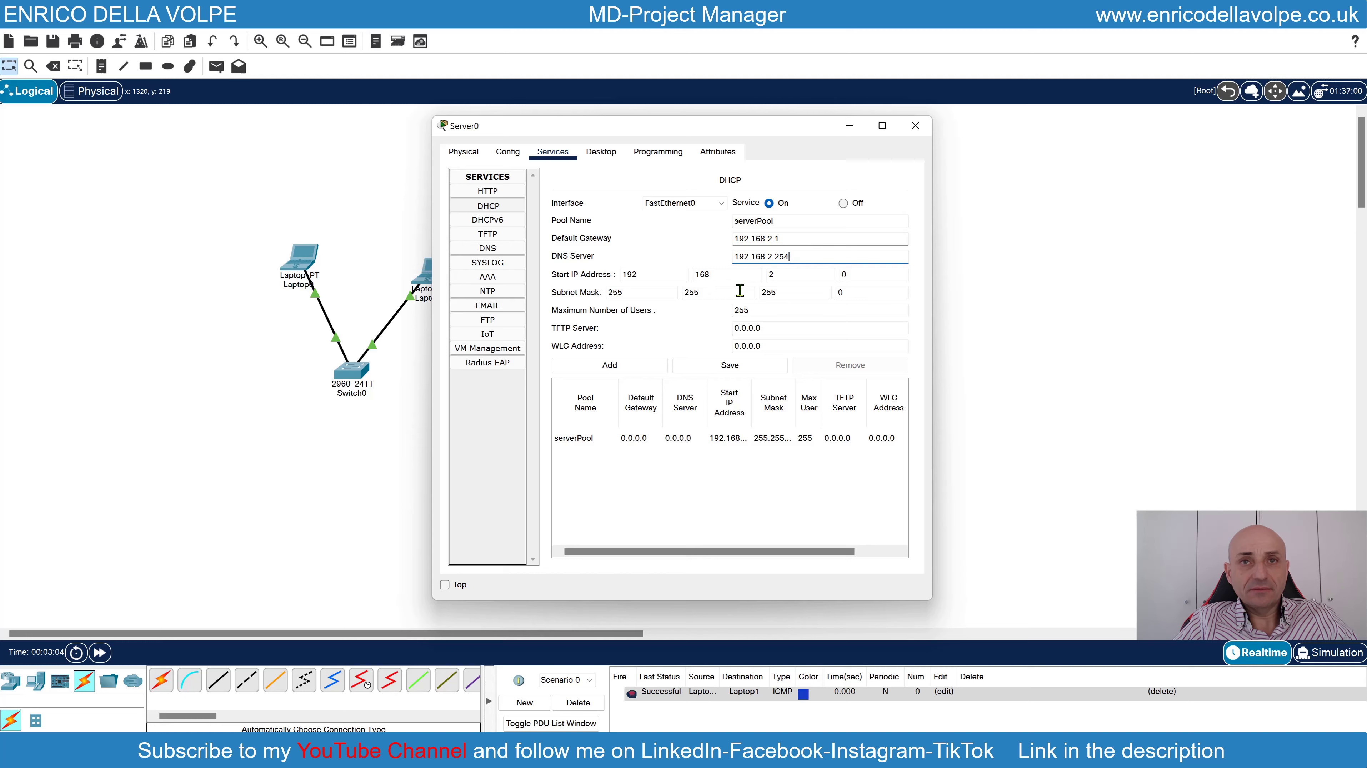
Set the serverPool start IP address to 192.168.2.10 with a maximum of 89 users, save the pool and close Server0's window
click(856, 276)
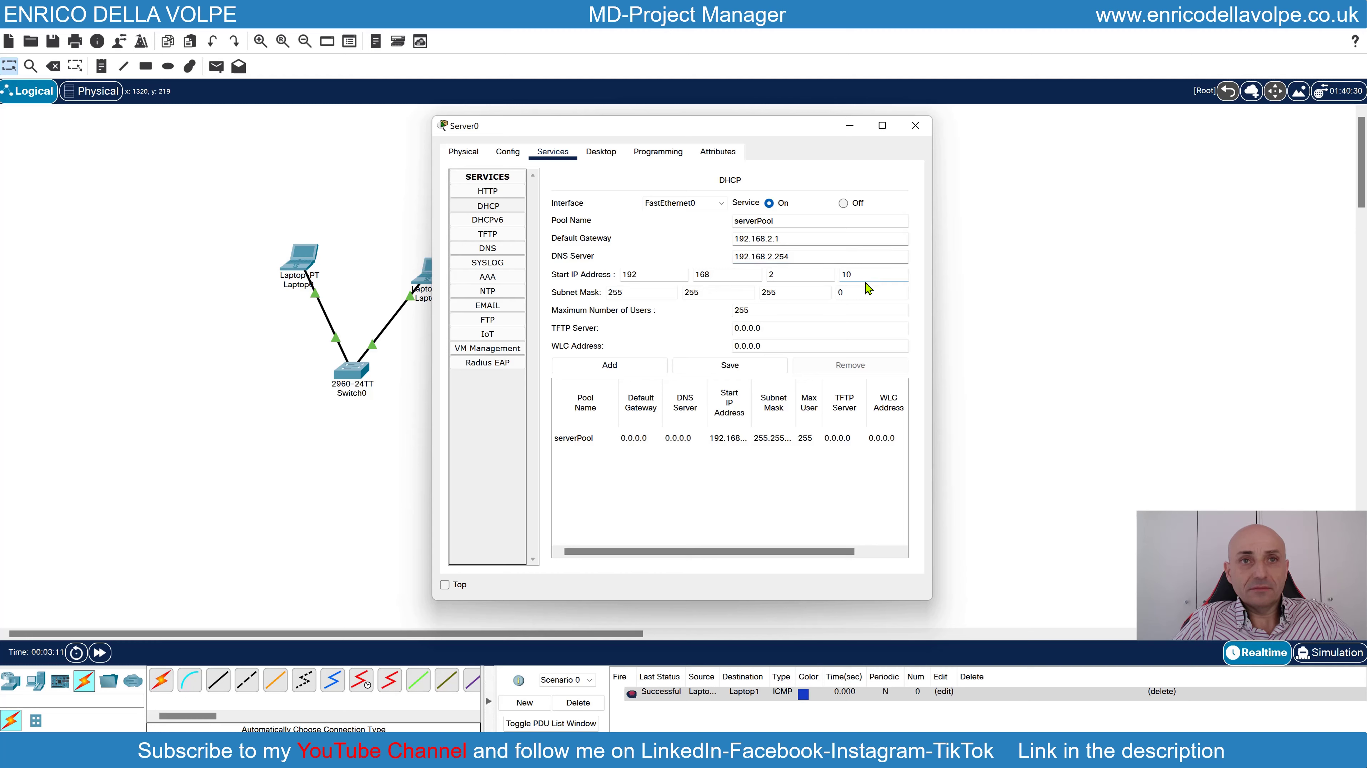
double_click(753, 312)
text(89)
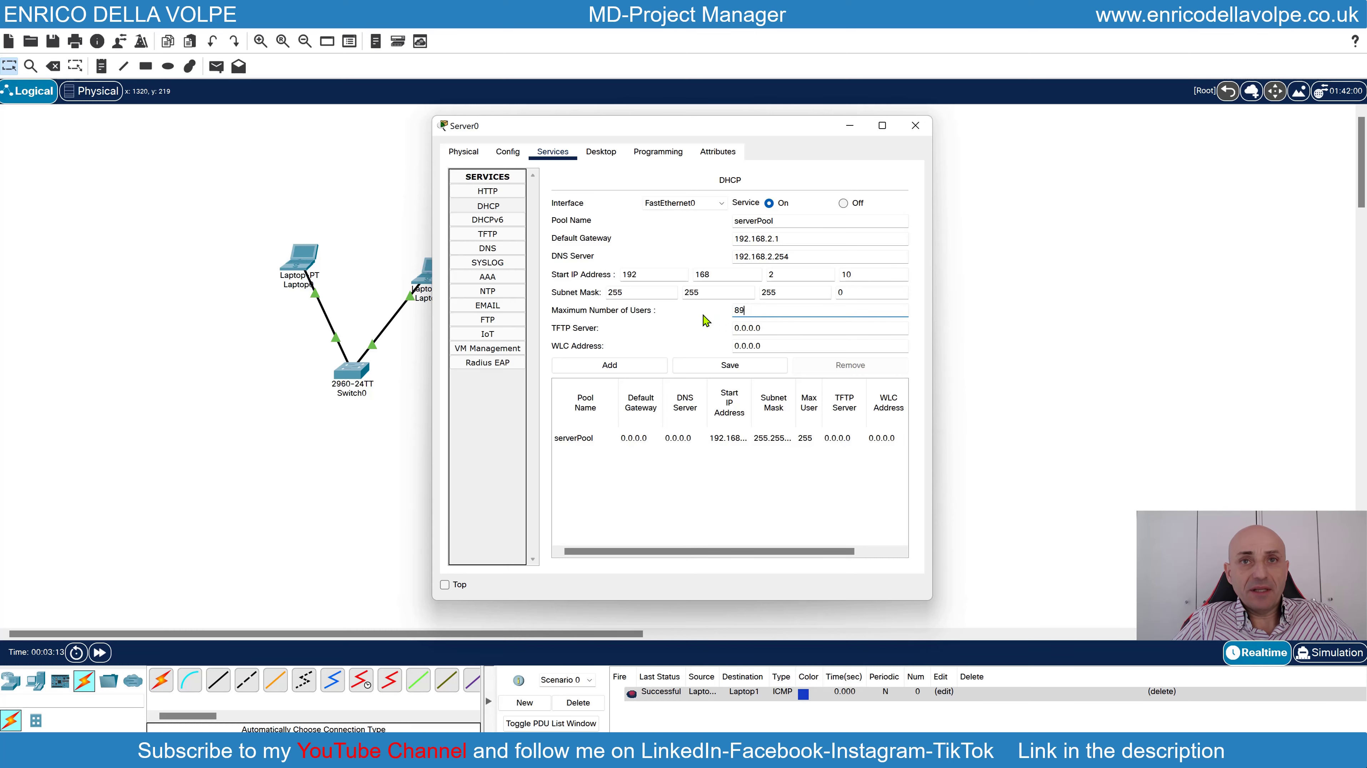
click(747, 364)
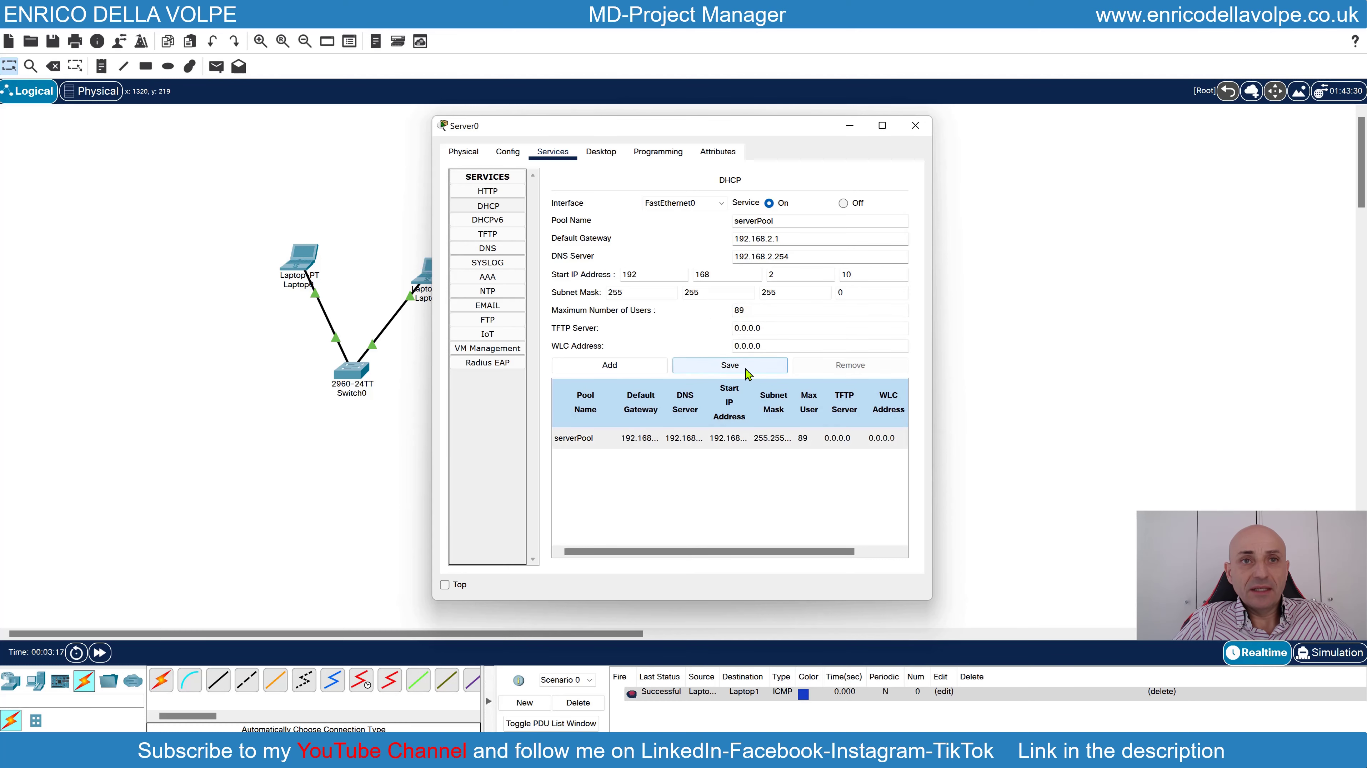
click(921, 134)
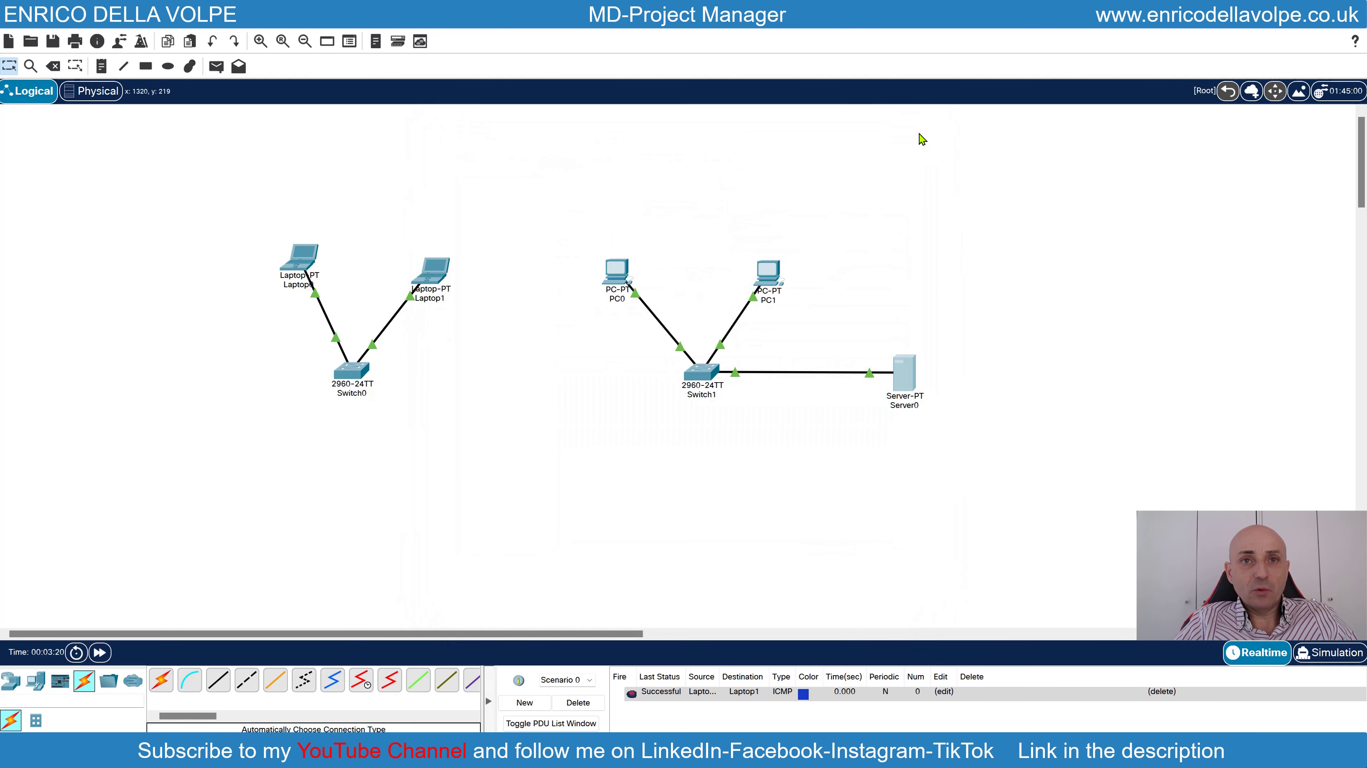
Switch PC0 to DHCP for IPv4 and check the address assigned to its FastEthernet0 interface
click(616, 272)
click(519, 156)
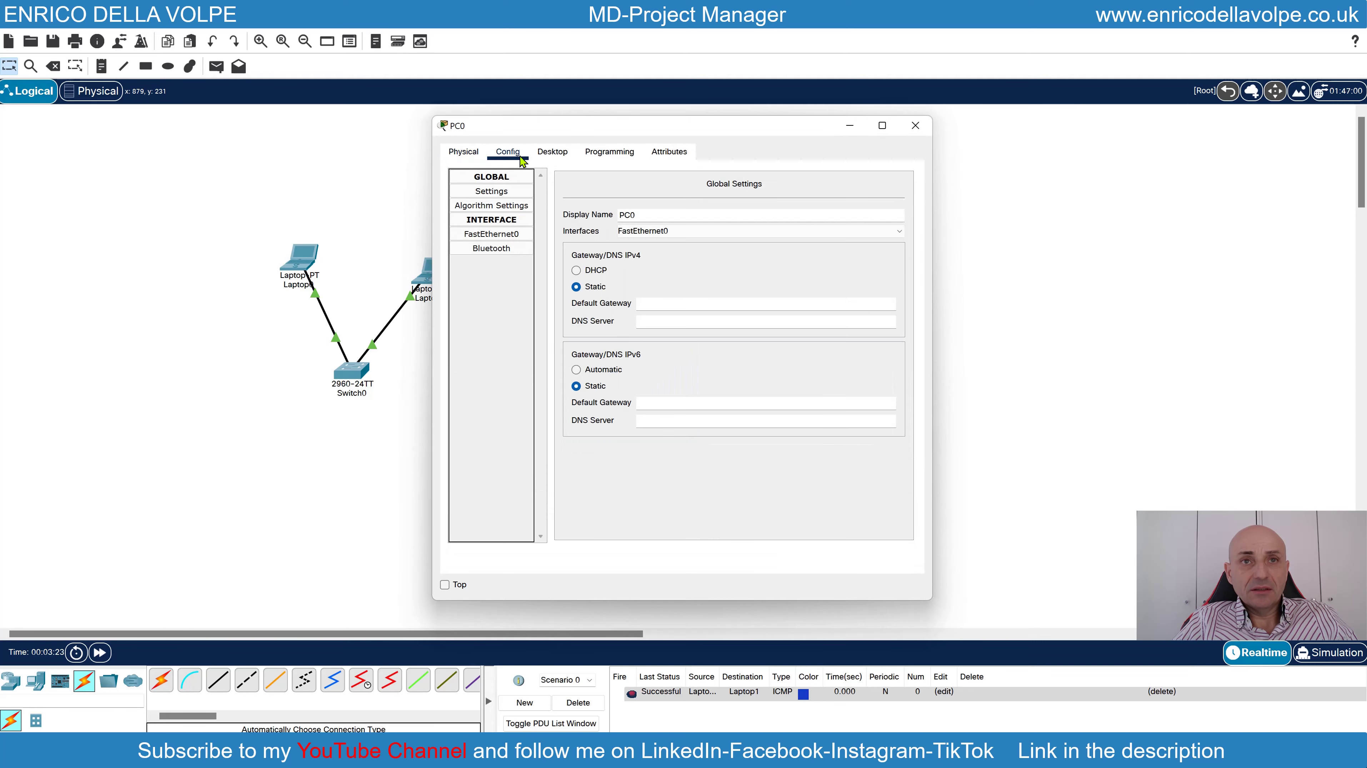
click(576, 271)
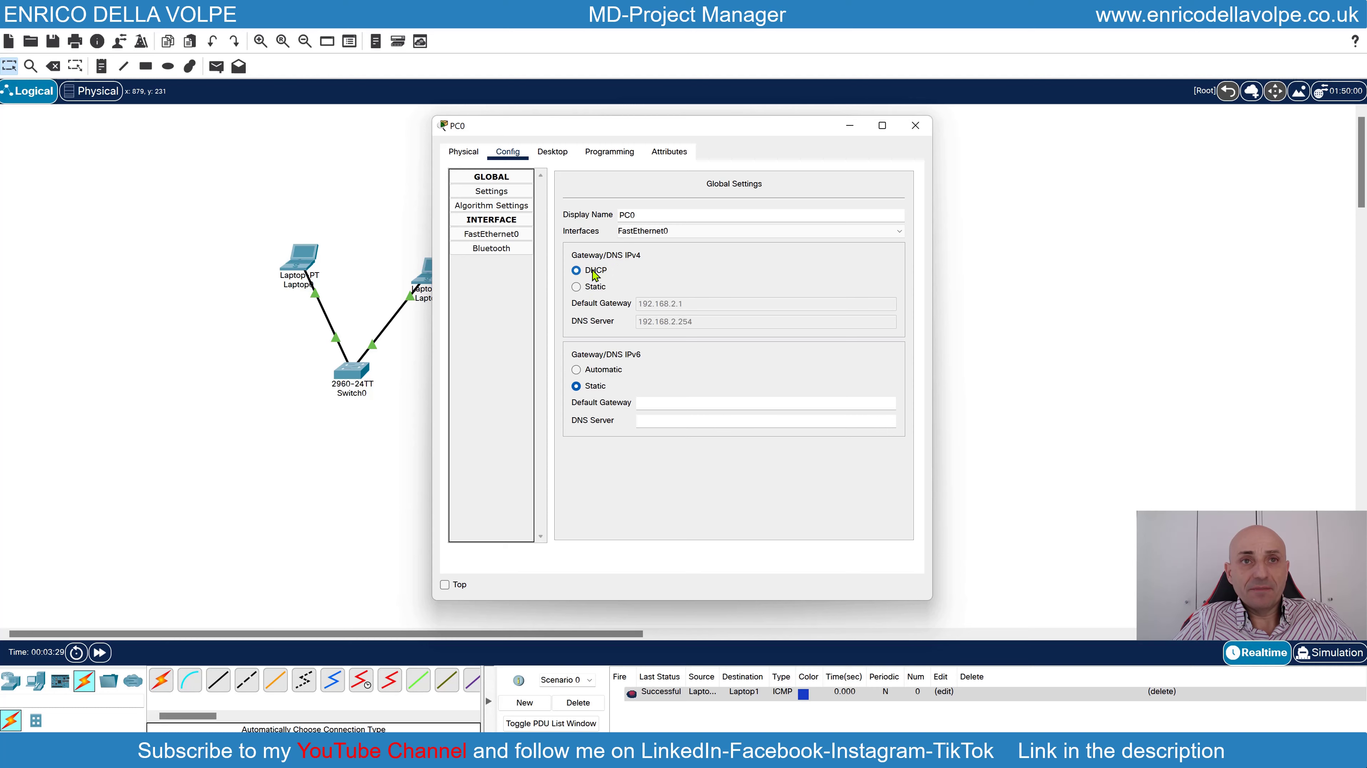
click(500, 235)
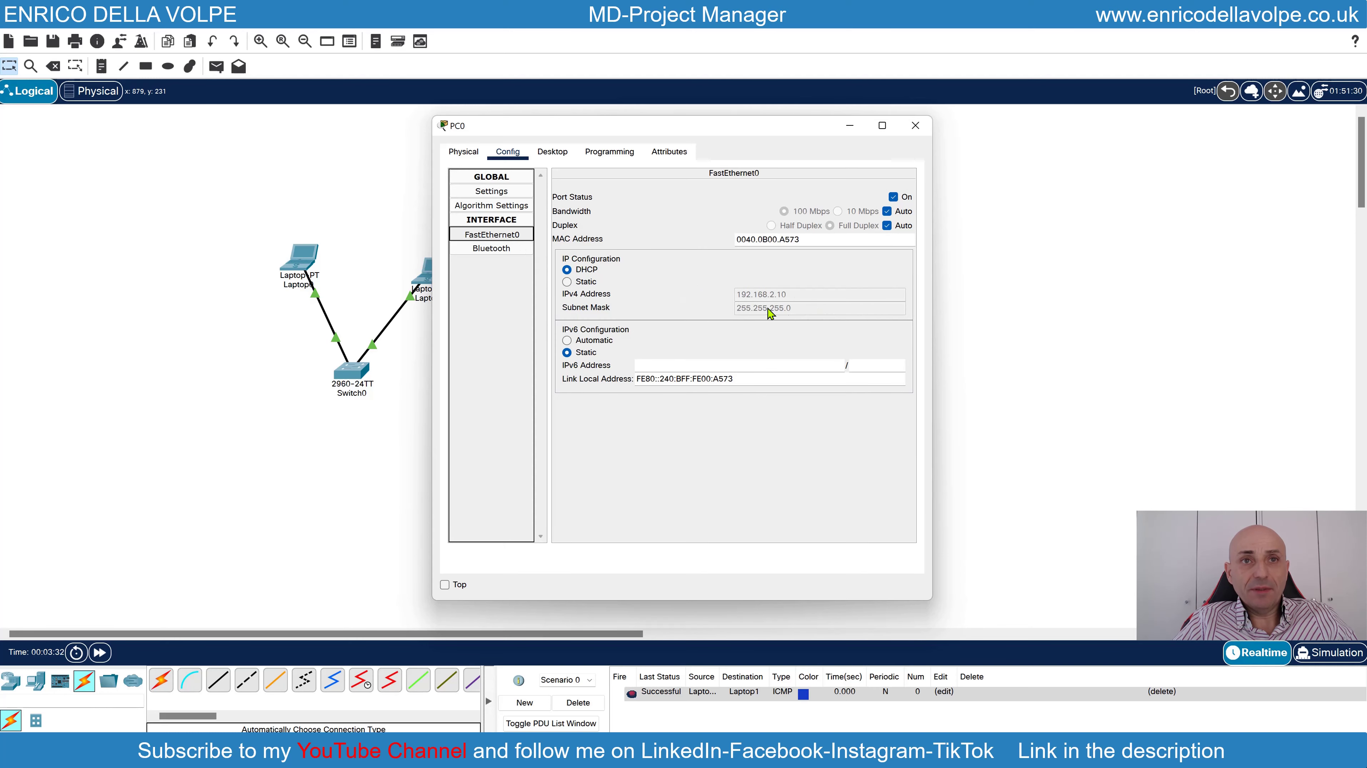
click(916, 125)
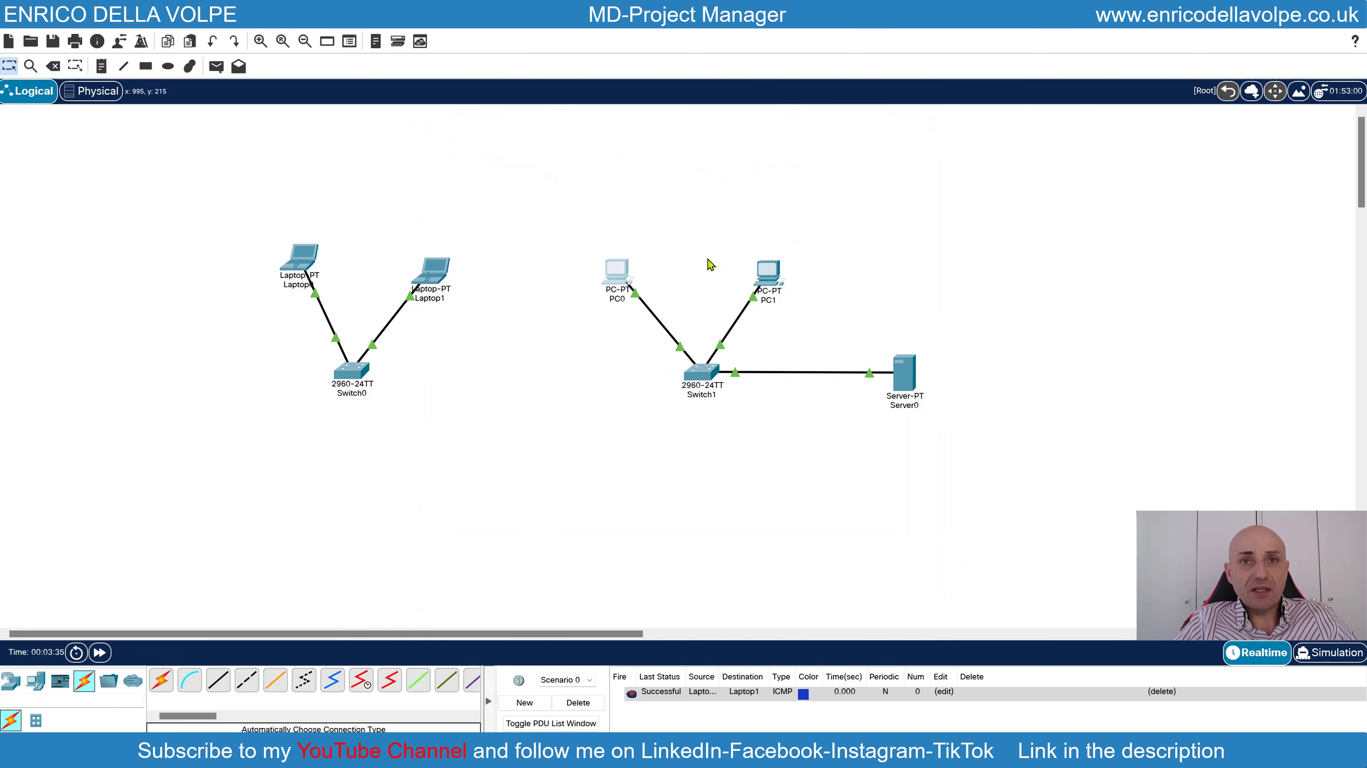
Switch PC1 to DHCP for IPv4 and check the address assigned to its FastEthernet0 interface
click(778, 277)
click(506, 159)
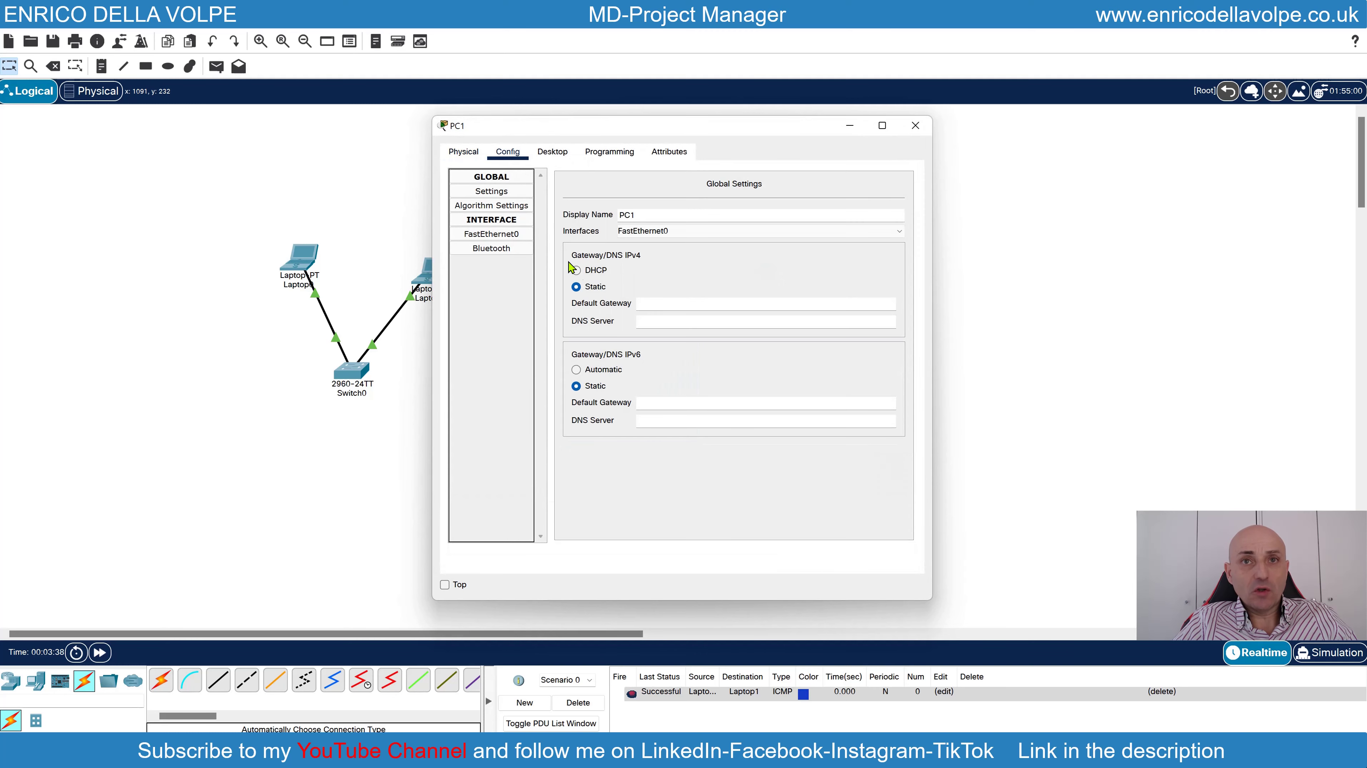
click(576, 270)
click(493, 235)
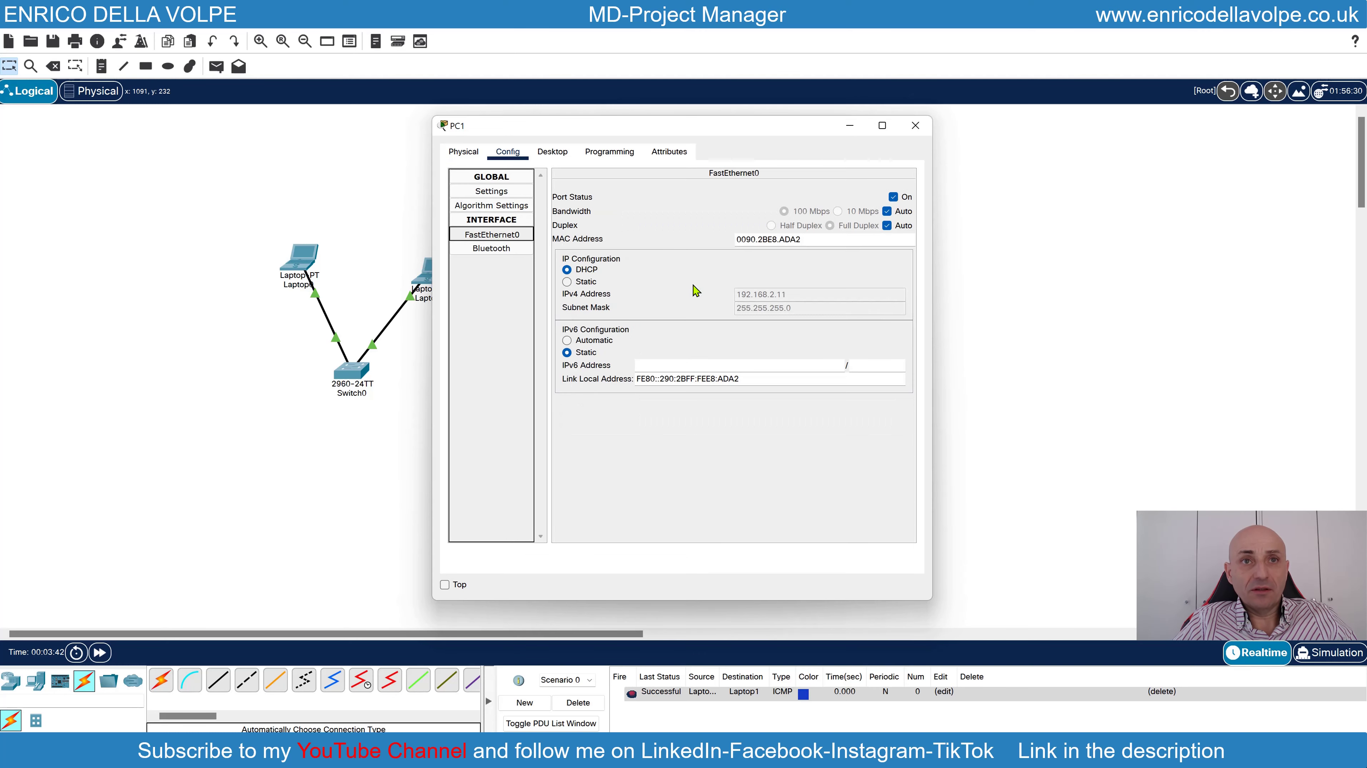
click(915, 126)
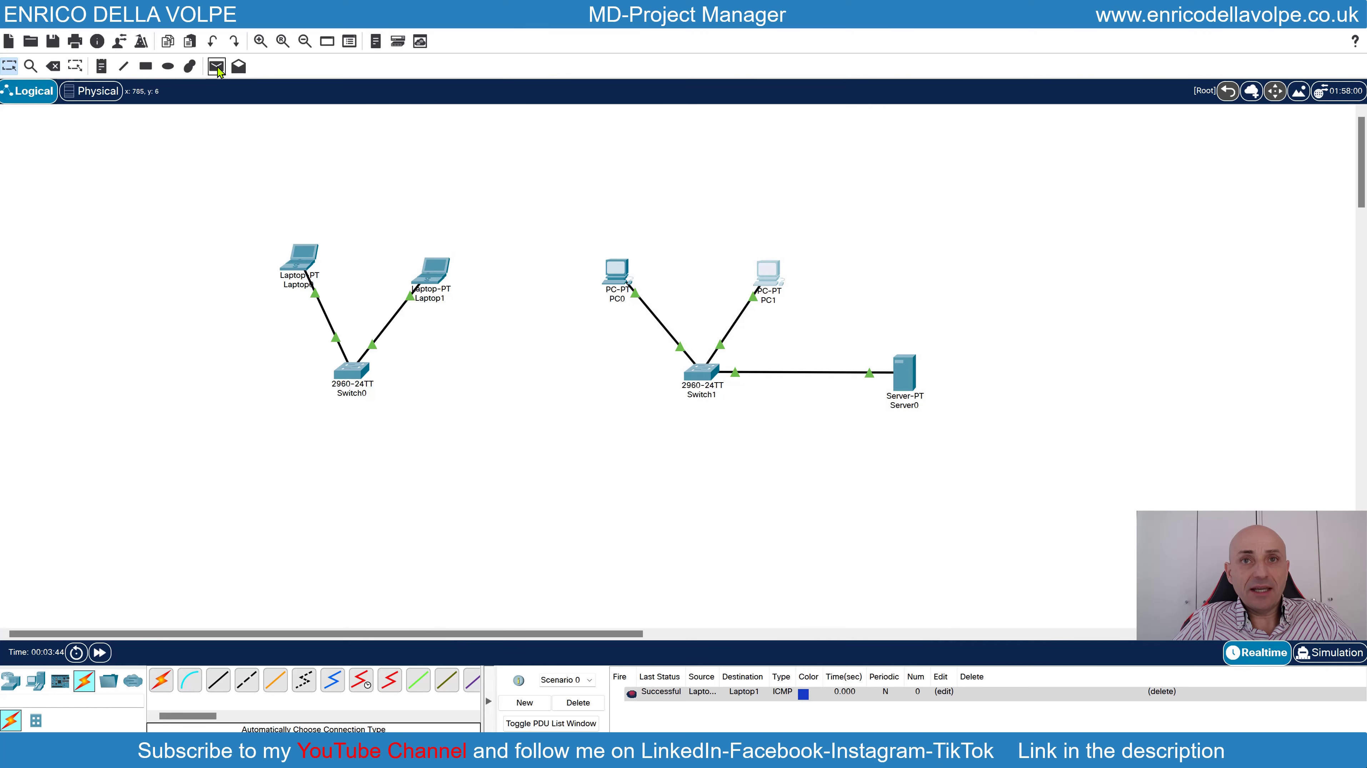
Send a simple PDU from PC0 to Server0, play it in simulation mode and return to realtime mode
click(216, 67)
click(616, 274)
click(913, 383)
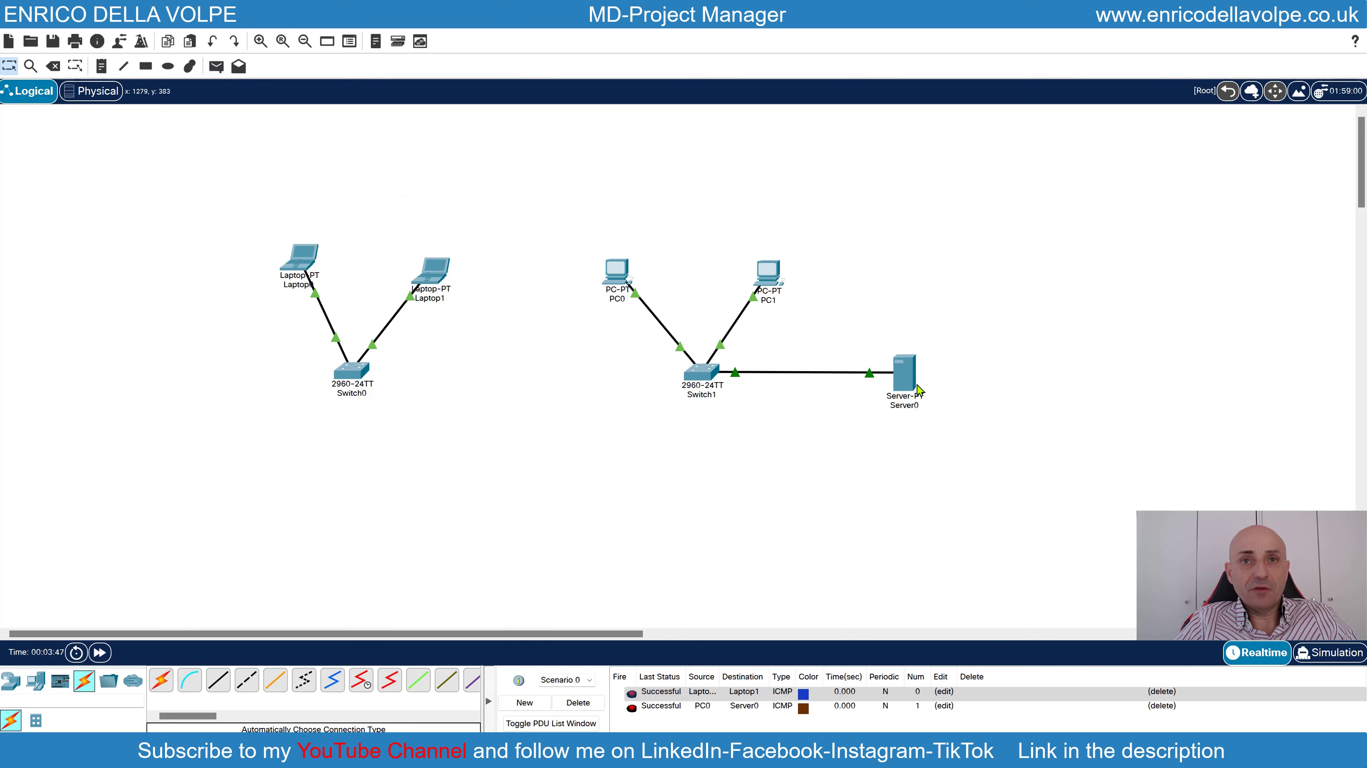
click(1317, 654)
click(1264, 503)
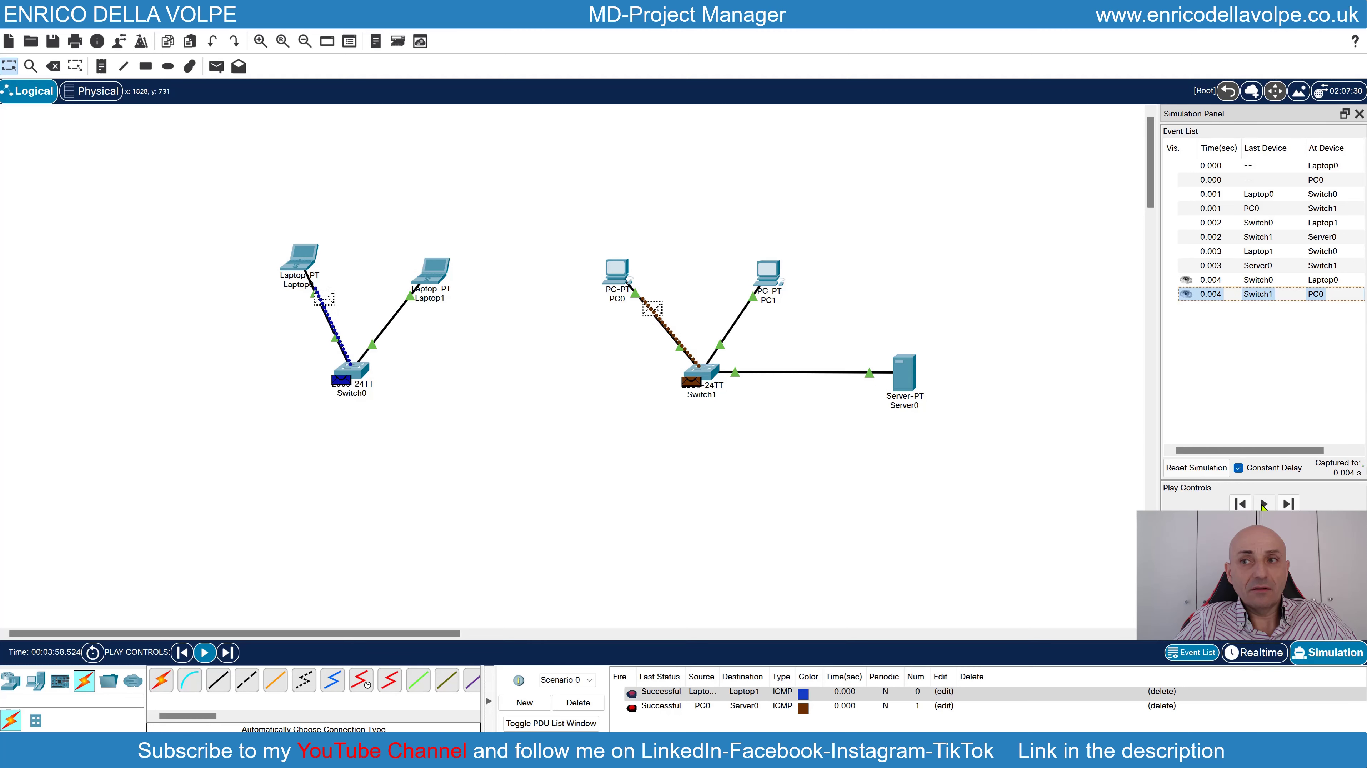
click(1260, 655)
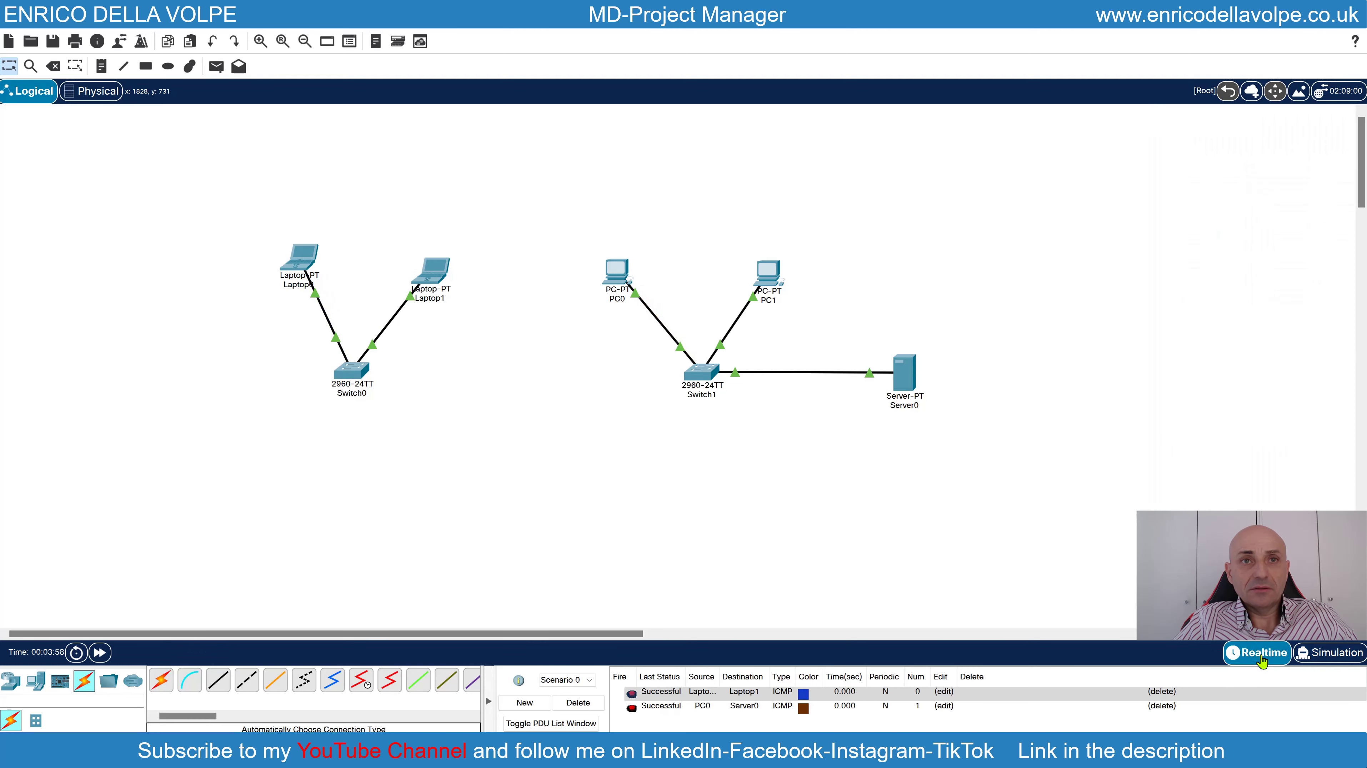
Place two ISR4331 routers in the workspace, one below Switch0 and one below Switch1
click(13, 683)
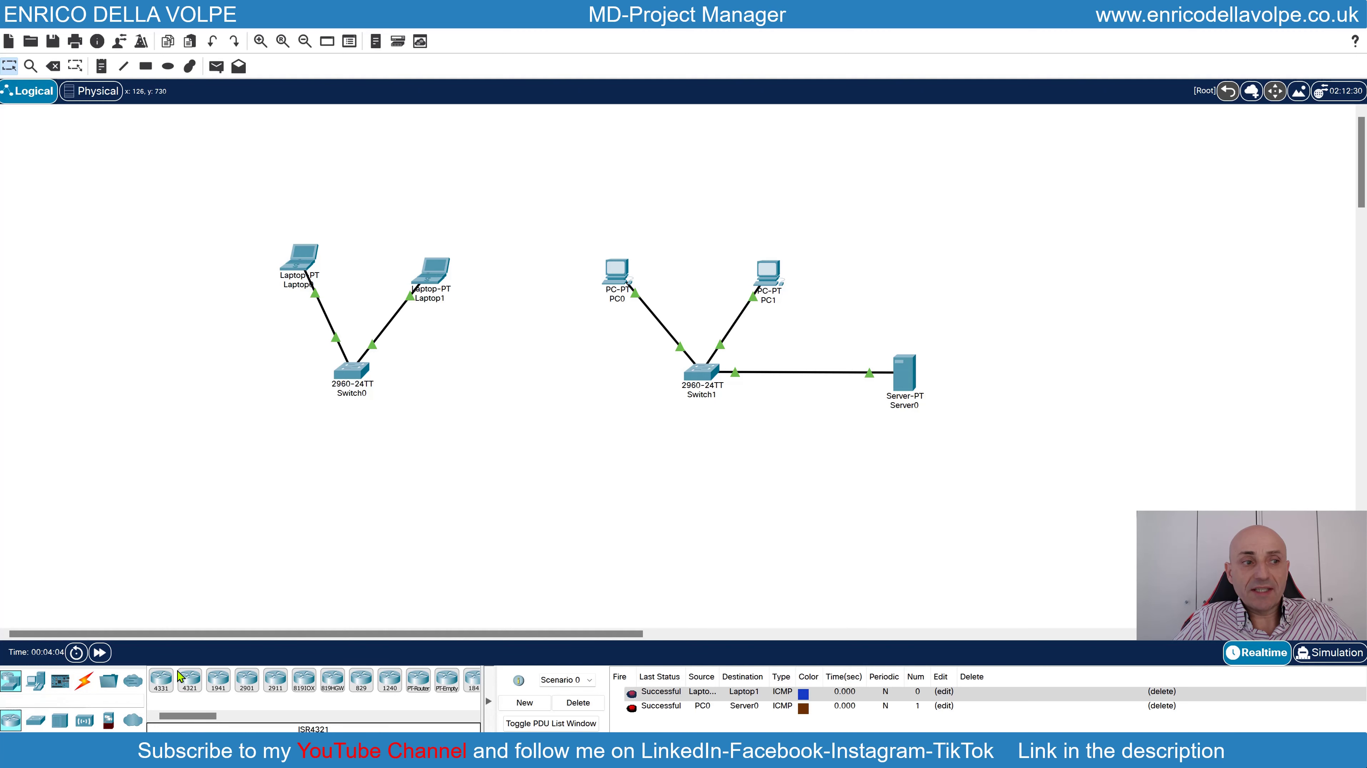
click(161, 686)
click(350, 482)
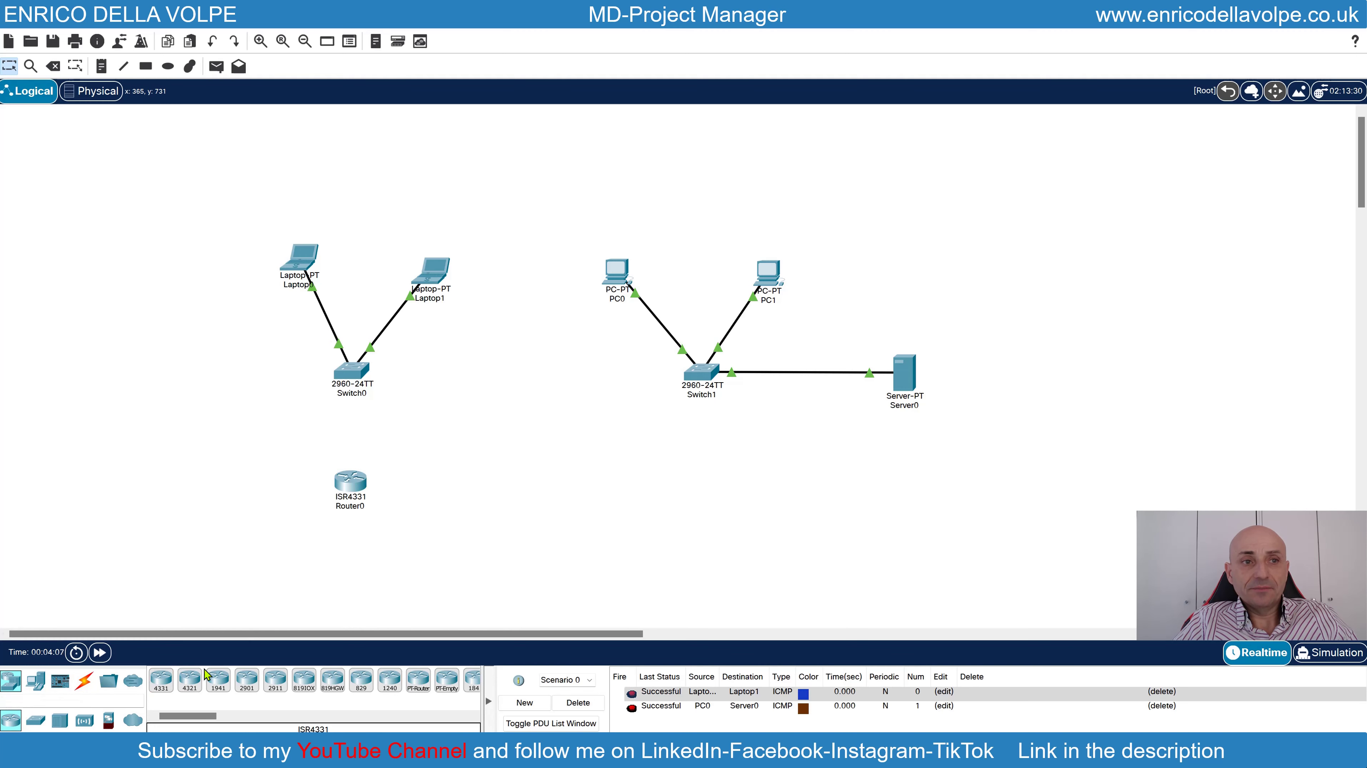
click(160, 686)
click(696, 497)
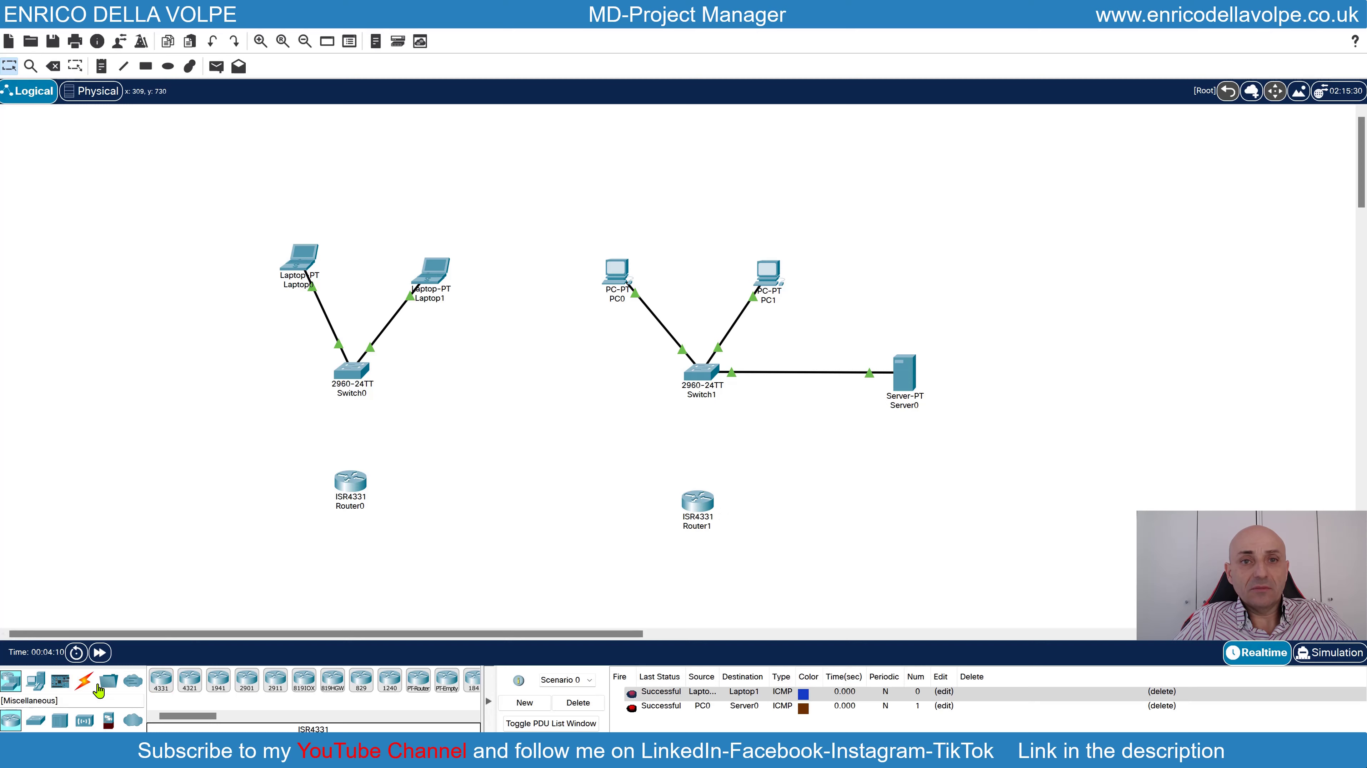
Cable Switch0 to Router0, Switch1 to Router1, and the two routers to each other, using the automatically chosen connection type
click(84, 680)
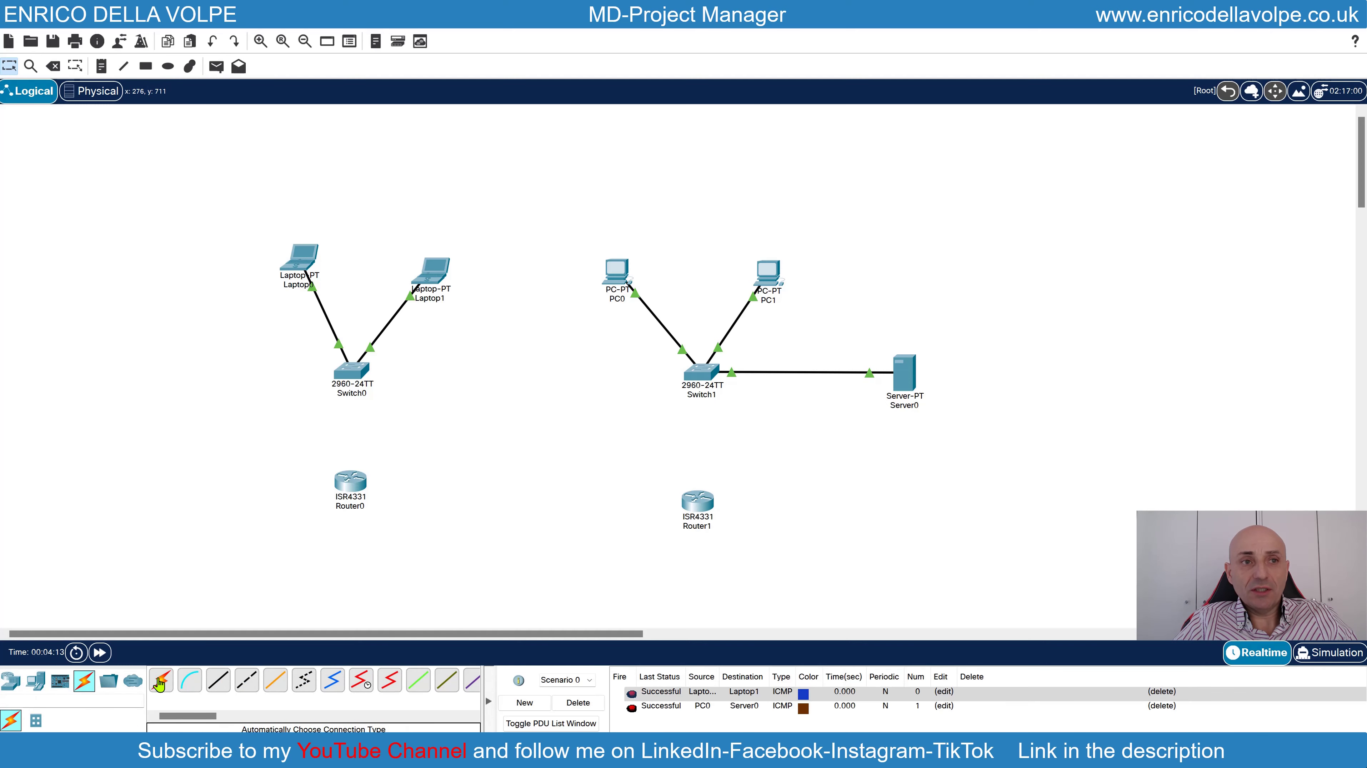
click(161, 680)
click(349, 371)
click(350, 481)
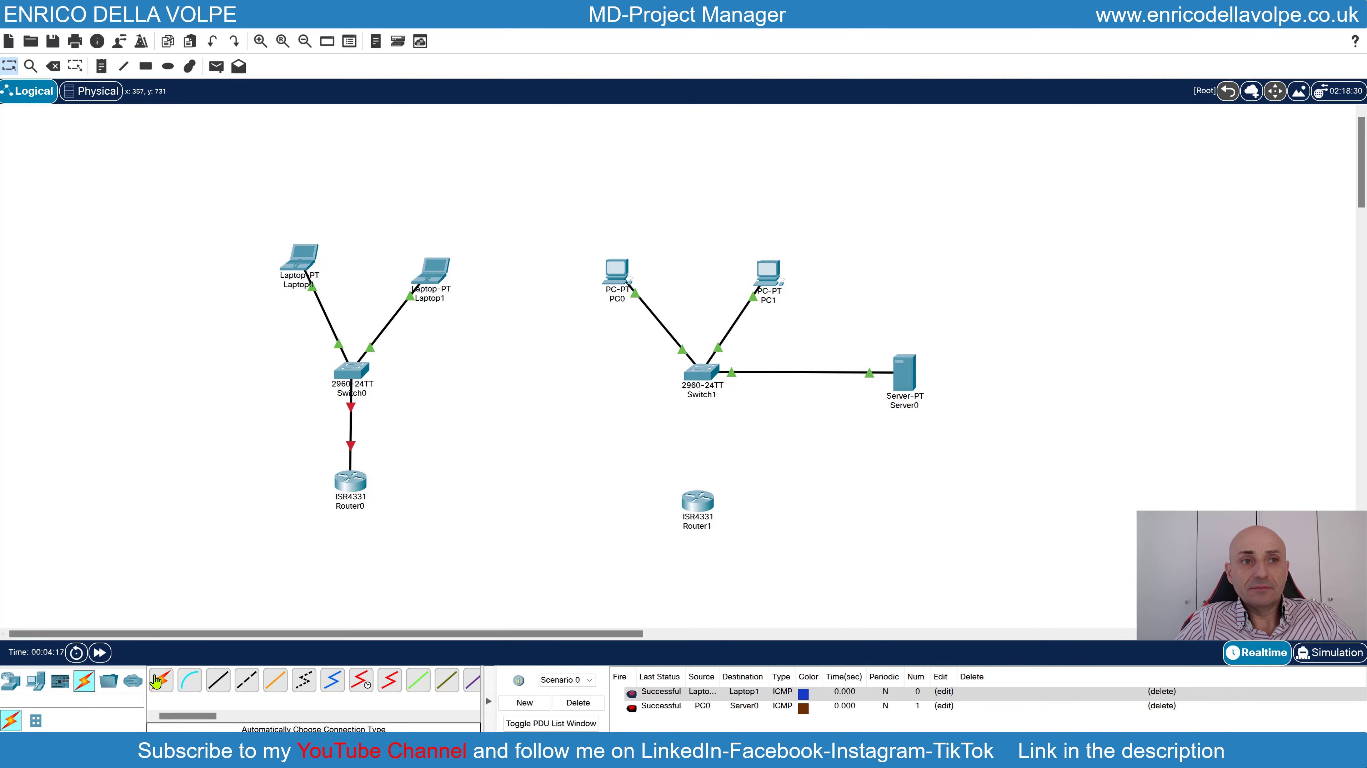
click(697, 499)
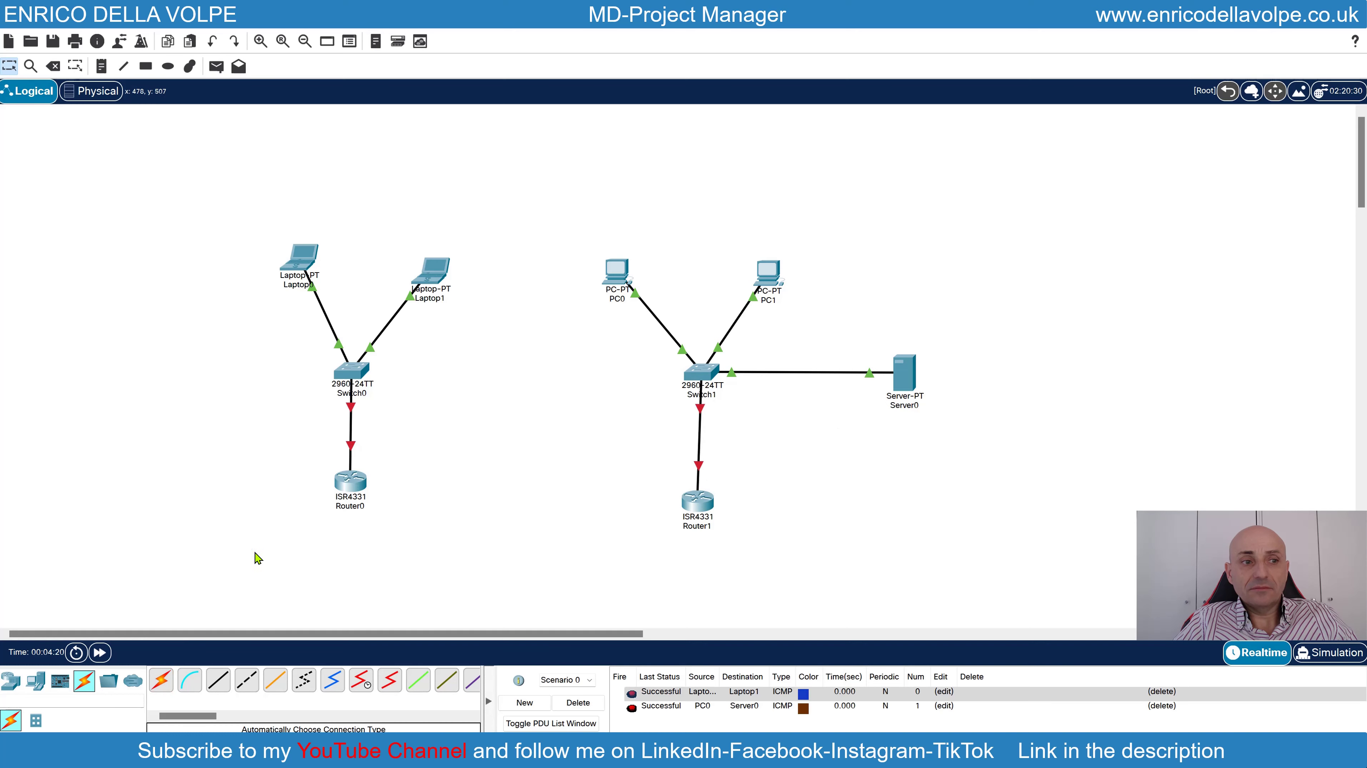
click(161, 680)
click(352, 482)
click(696, 499)
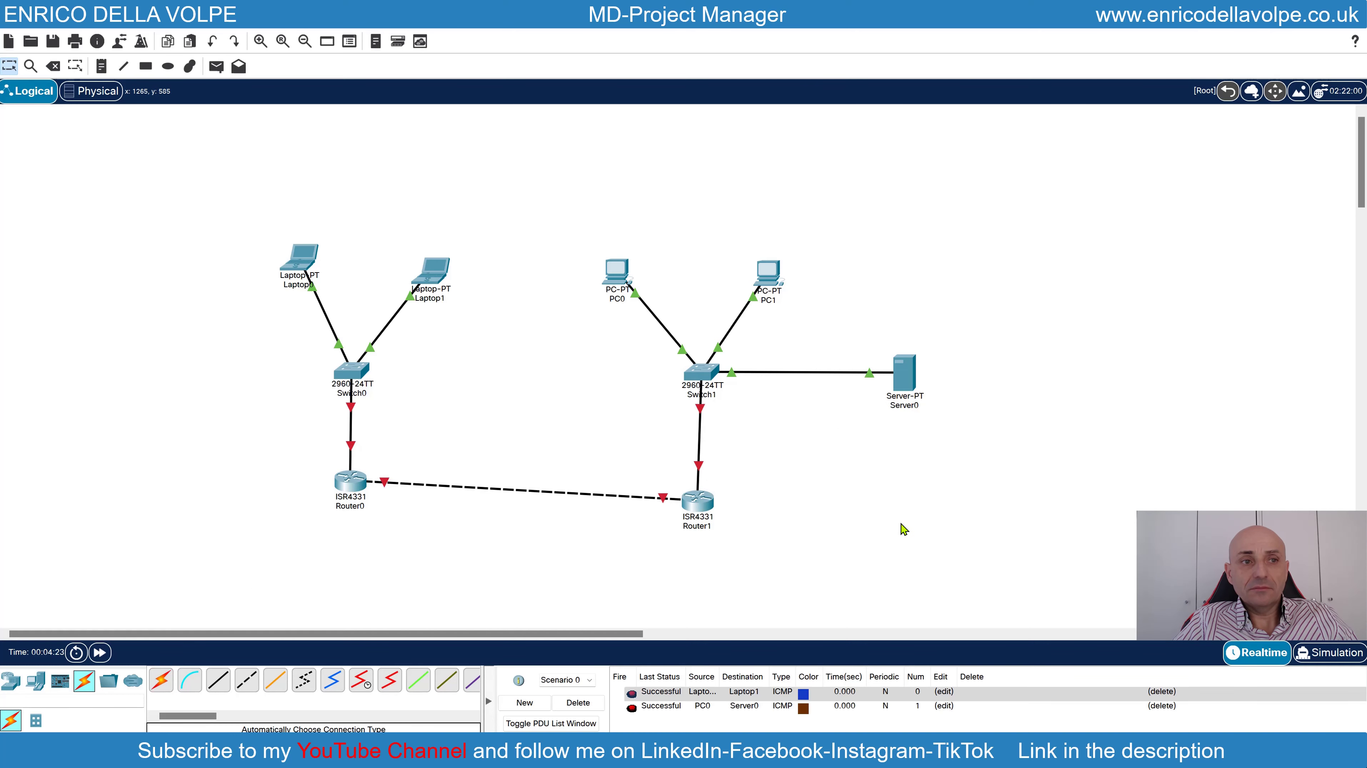
Check Router0's global configuration settings and its list of available interfaces
click(344, 486)
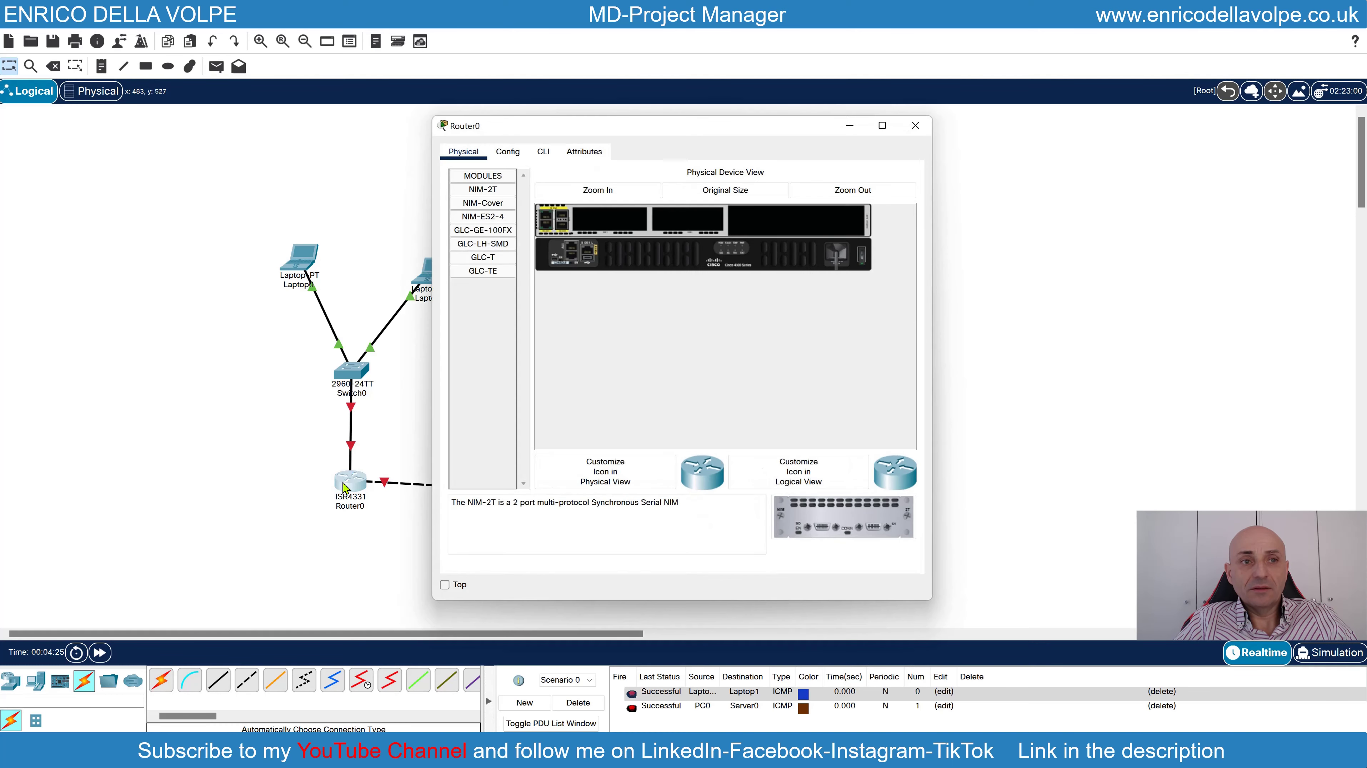
click(508, 151)
click(732, 388)
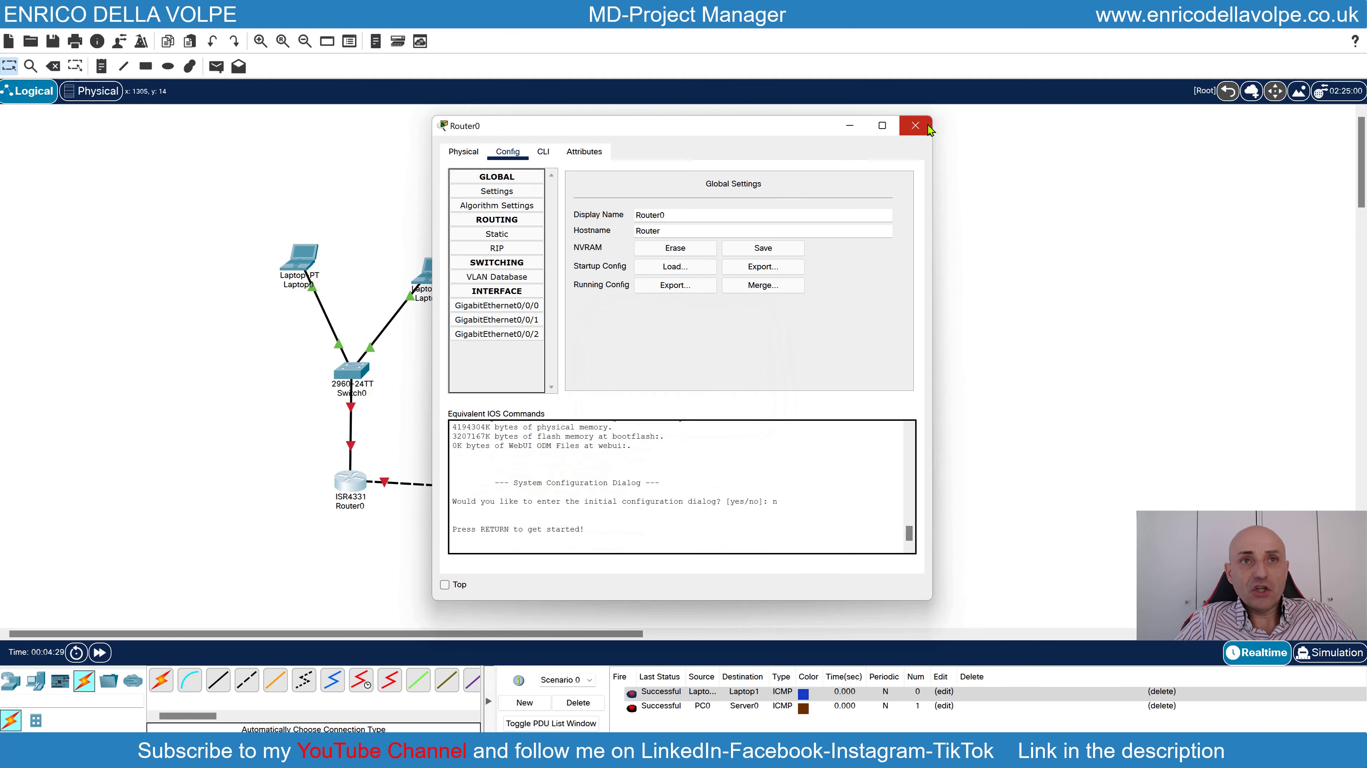
click(915, 126)
Reposition Router0 and Router1 so they line up below their switches at about the same height
drag(347, 489, 351, 501)
drag(698, 510, 702, 503)
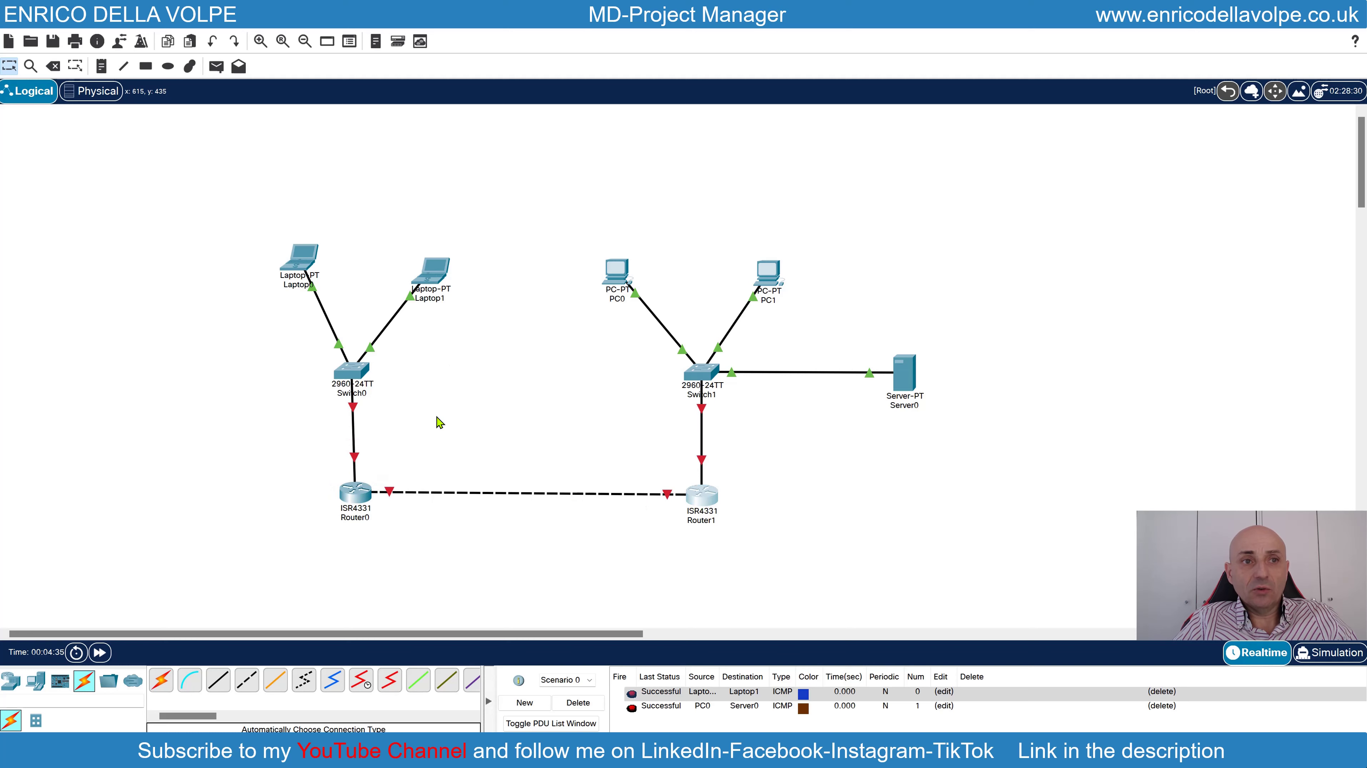
Examine Router0's ports and module slots in an enlarged physical device view
click(357, 506)
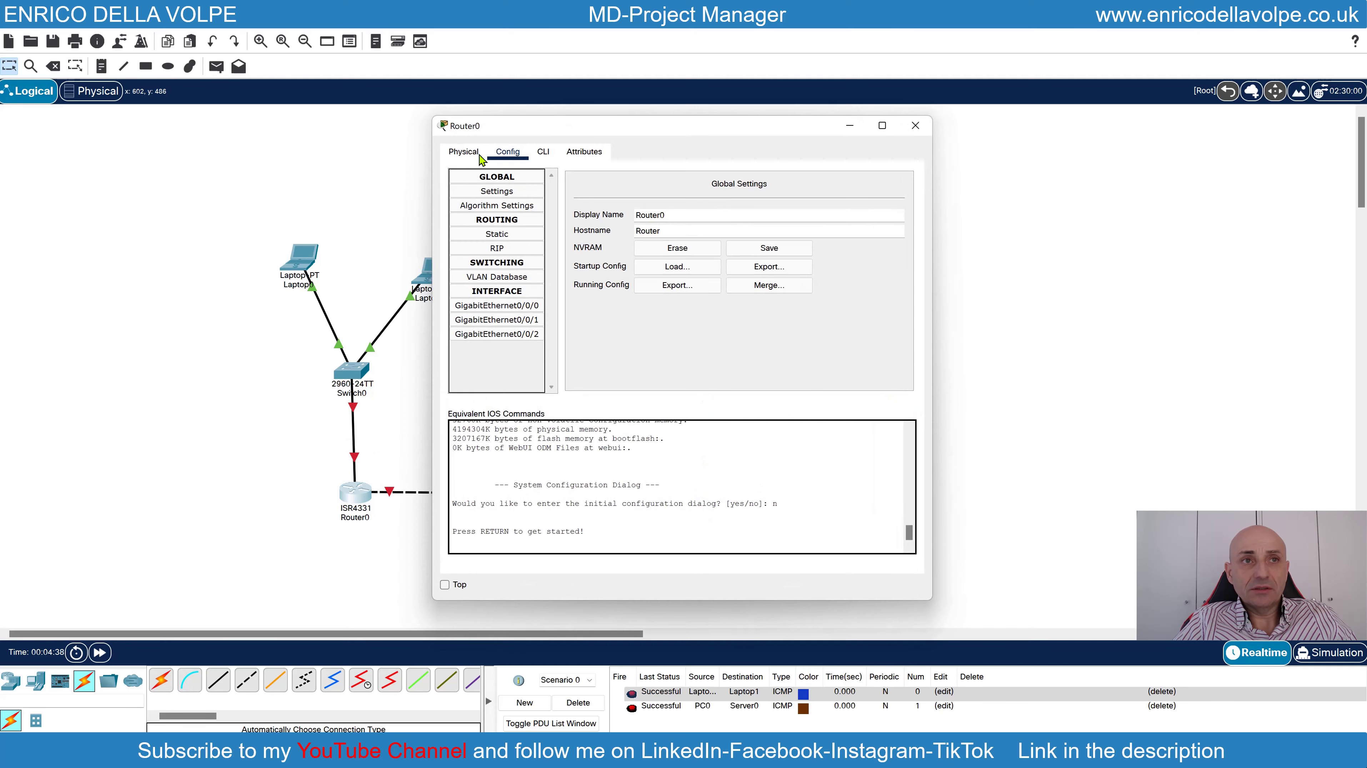
click(454, 157)
click(597, 186)
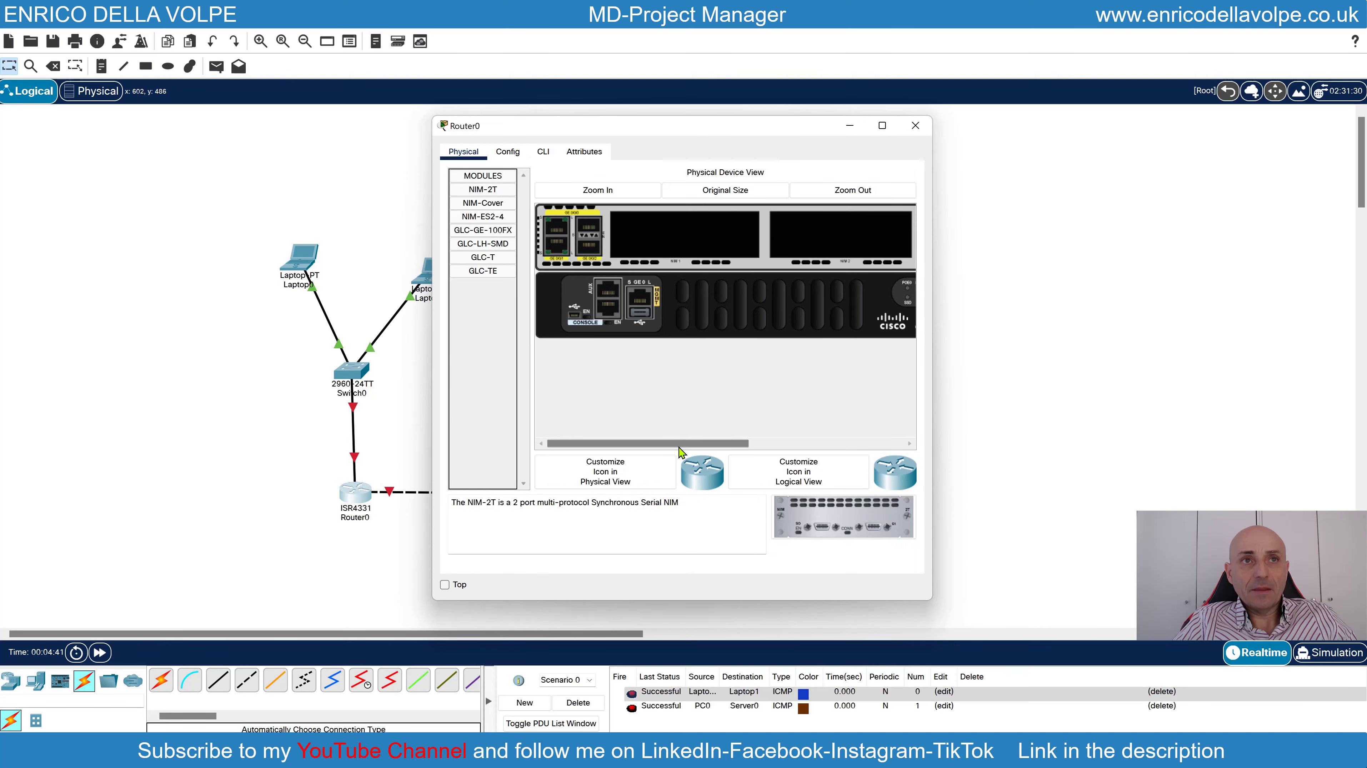
drag(684, 450, 759, 448)
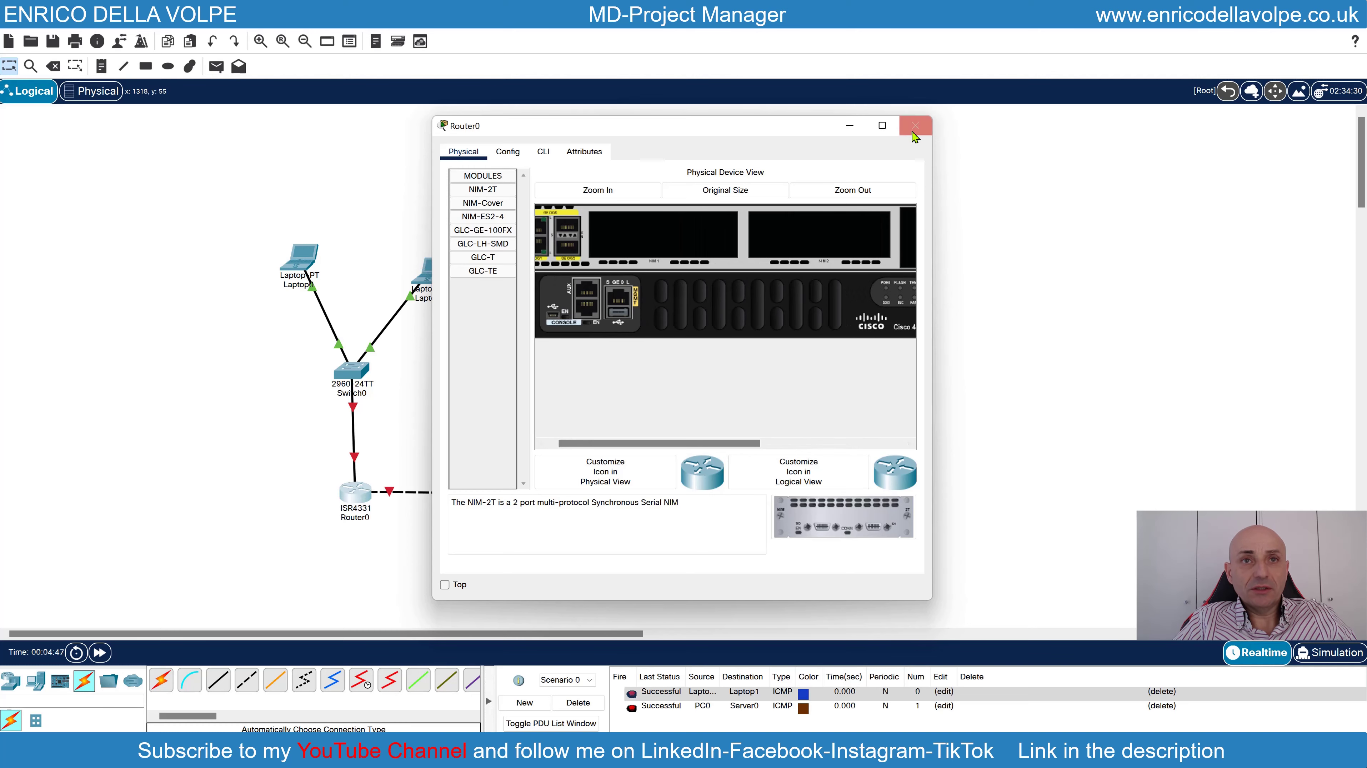
Give Router0's GigabitEthernet0/0/0 the IPv4 address 192.168.1.1 with subnet mask 255.255.255.0 and turn the port on
click(505, 154)
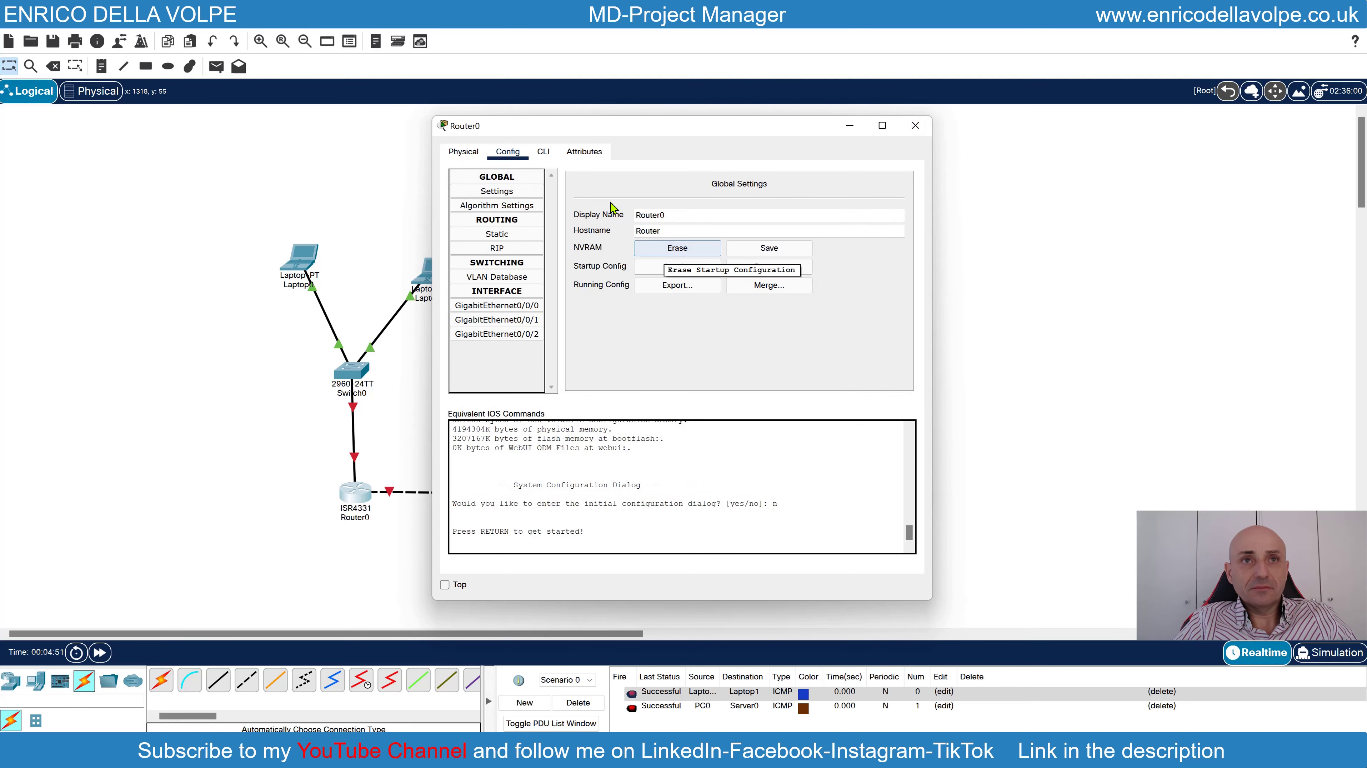
click(486, 305)
click(504, 191)
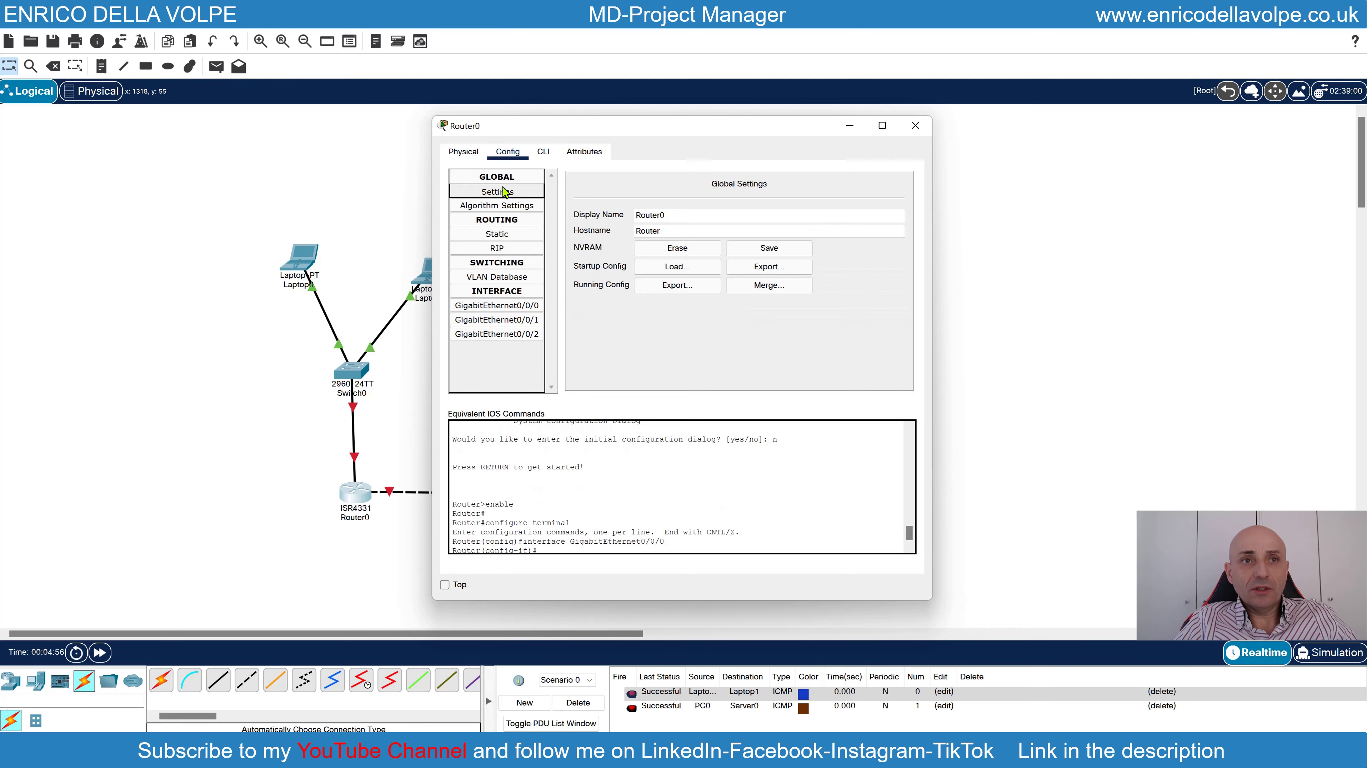
click(496, 306)
click(886, 272)
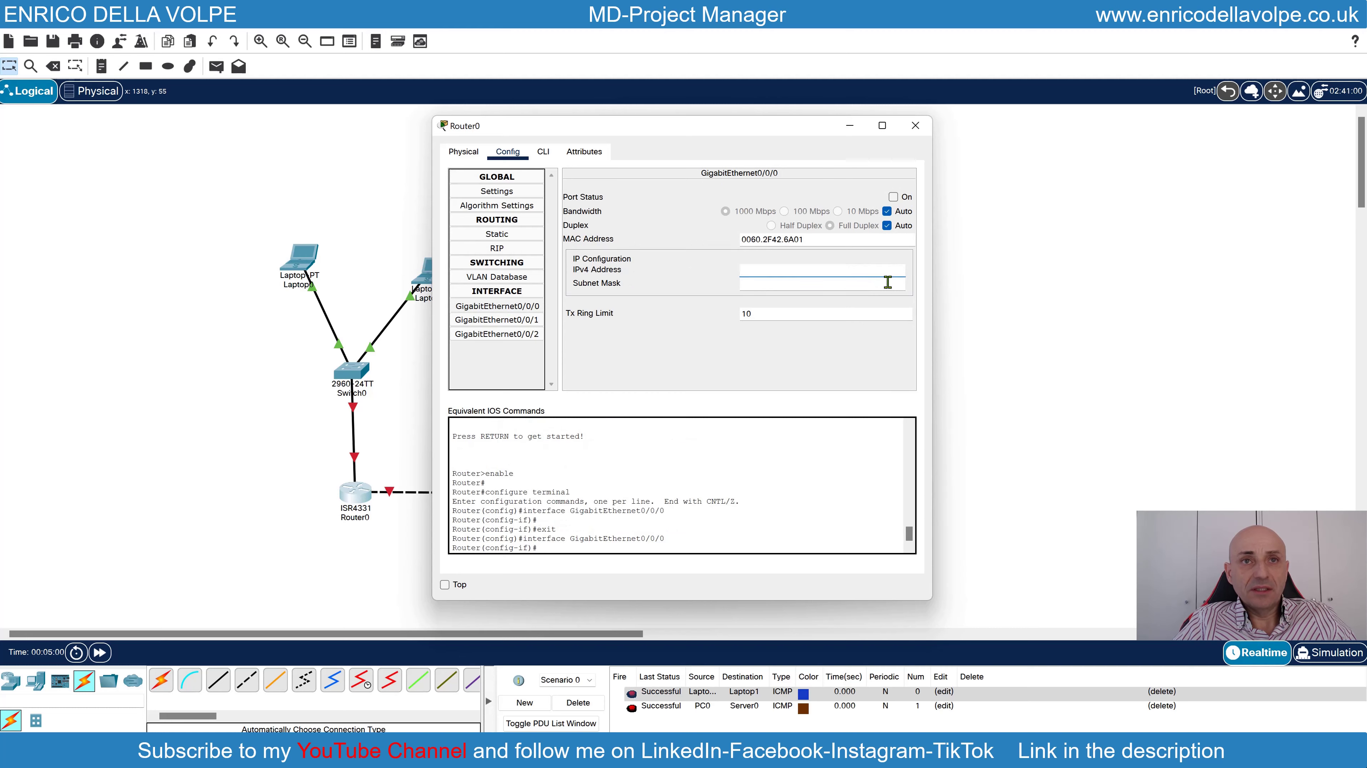
text(192.168)
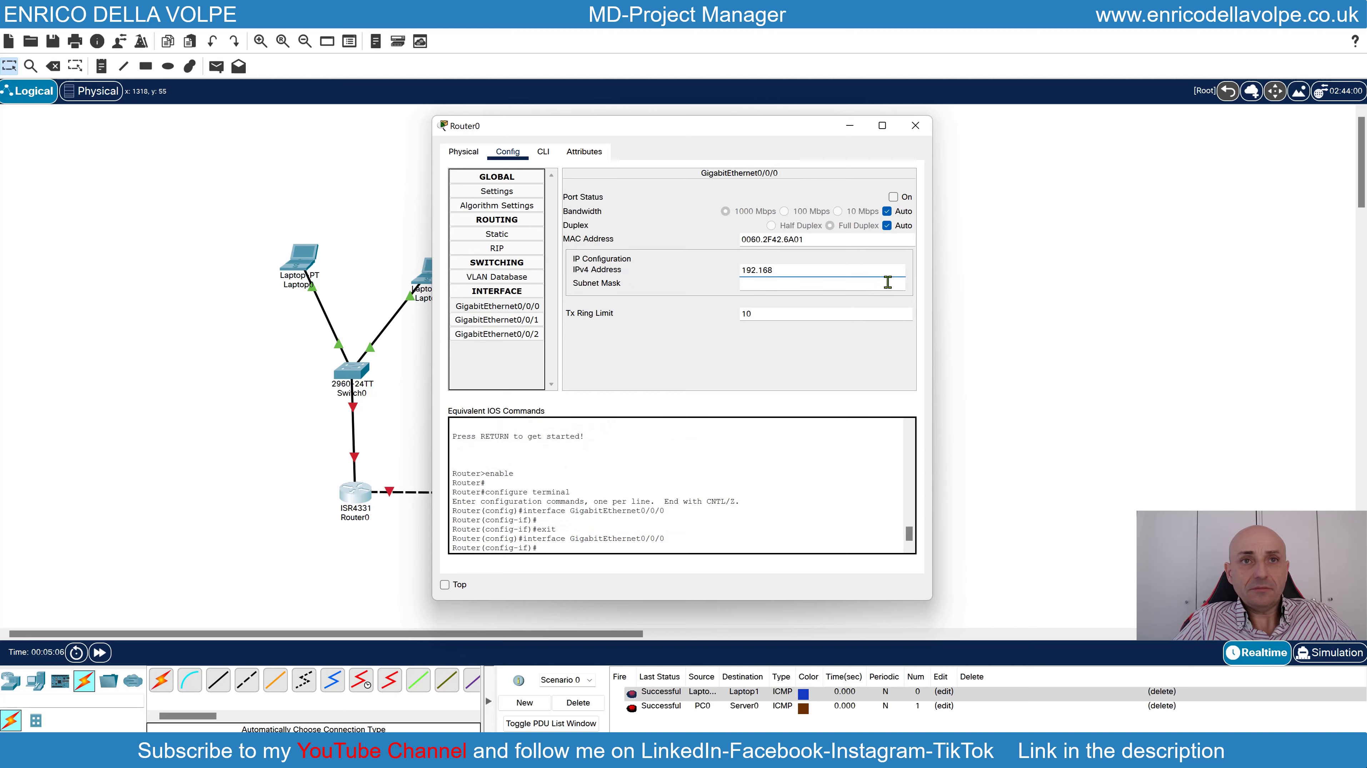
text(.1.1)
click(816, 284)
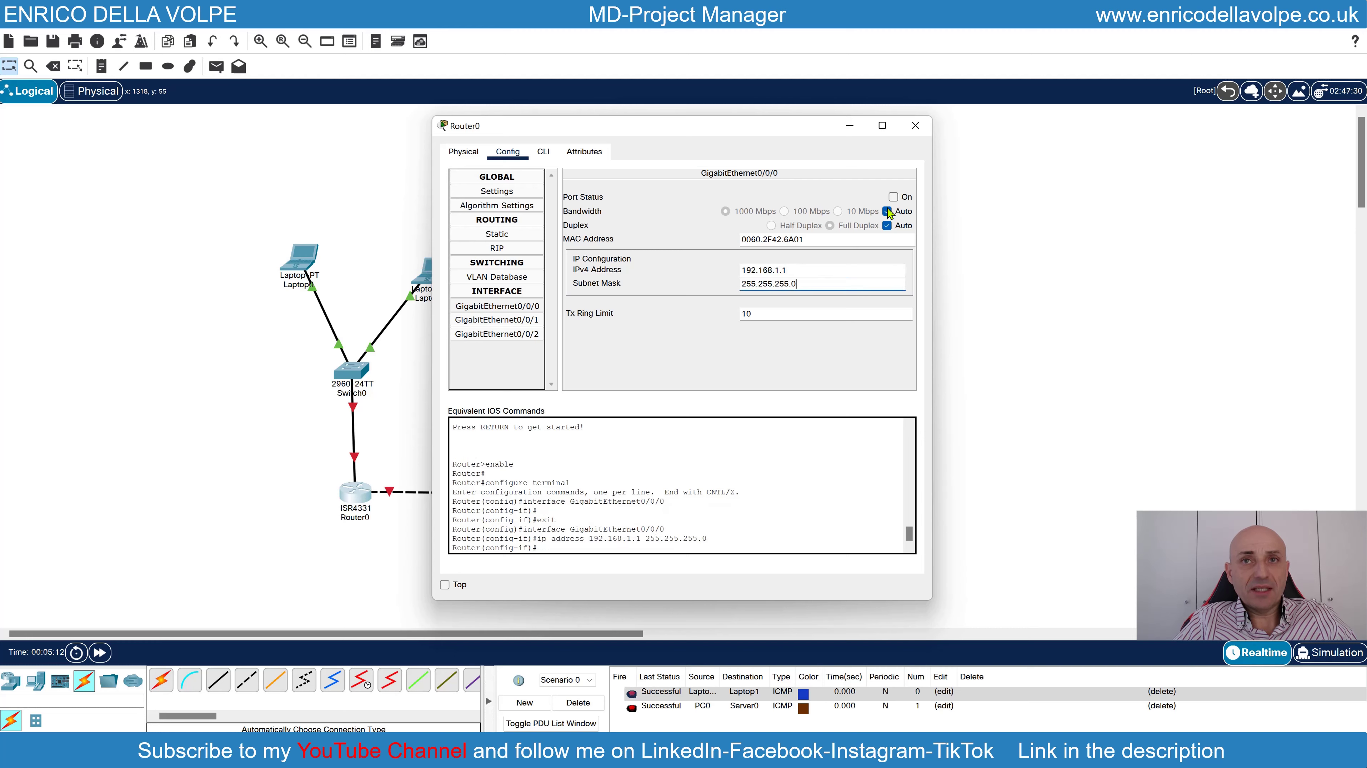
click(894, 196)
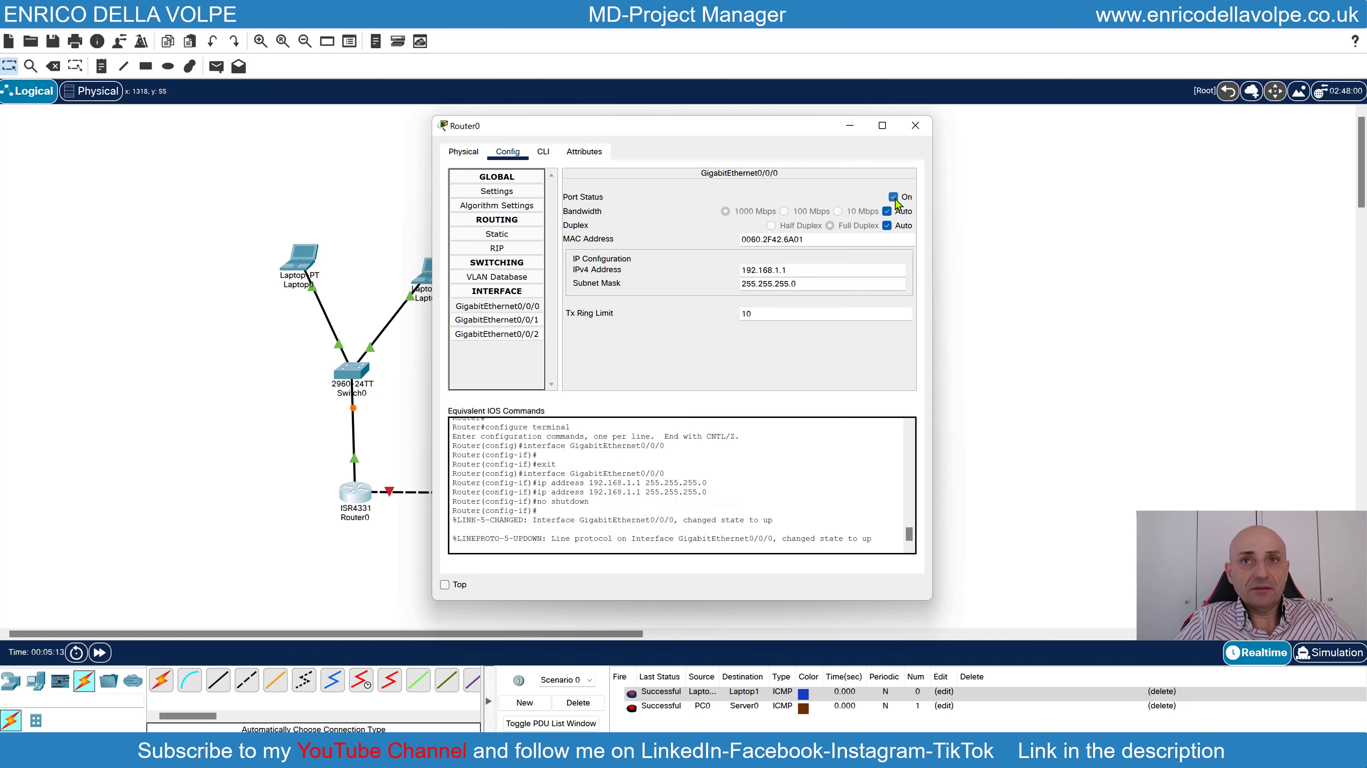
click(915, 125)
Give Router1's GigabitEthernet0/0/0 the IPv4 address 192.168.2.1 with subnet mask 255.255.255.0 and turn the port on
click(537, 493)
click(497, 305)
click(838, 271)
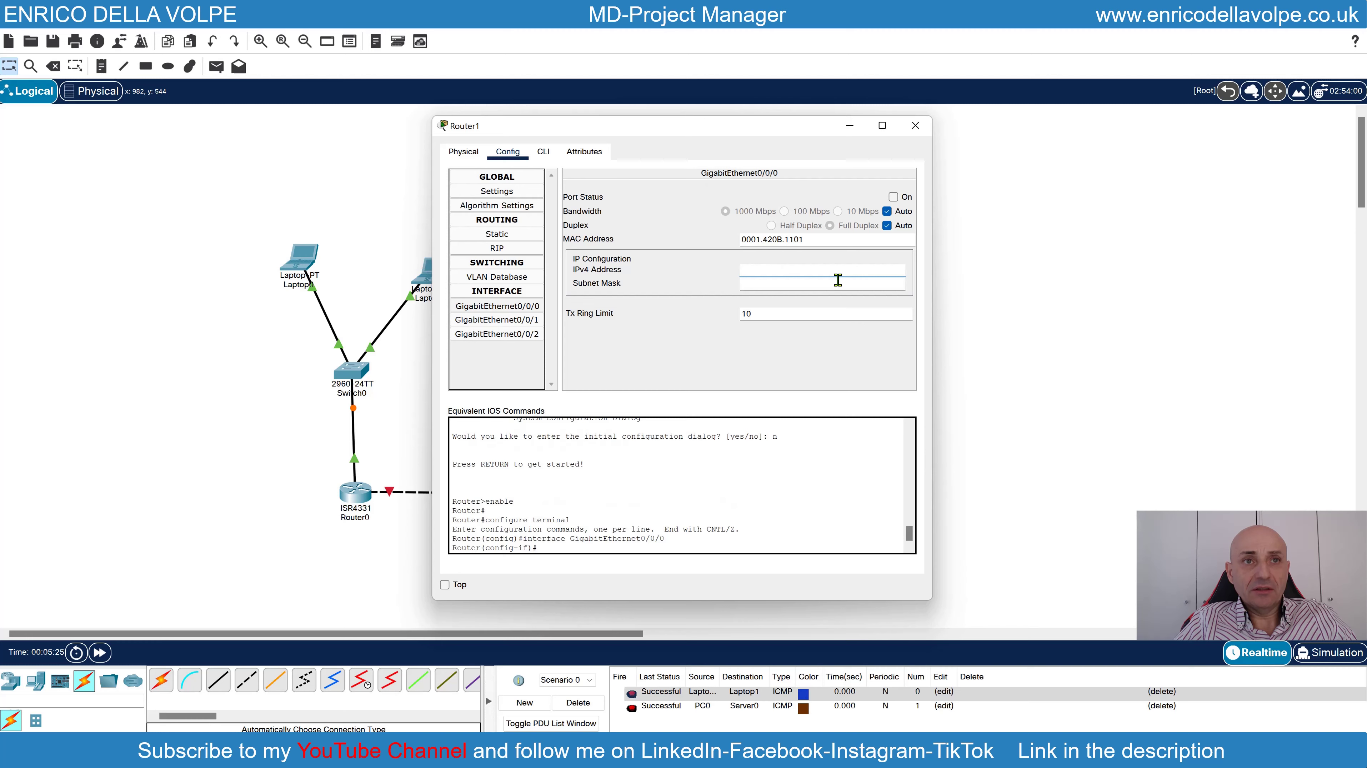
text(192.168.2.1)
click(825, 282)
click(893, 197)
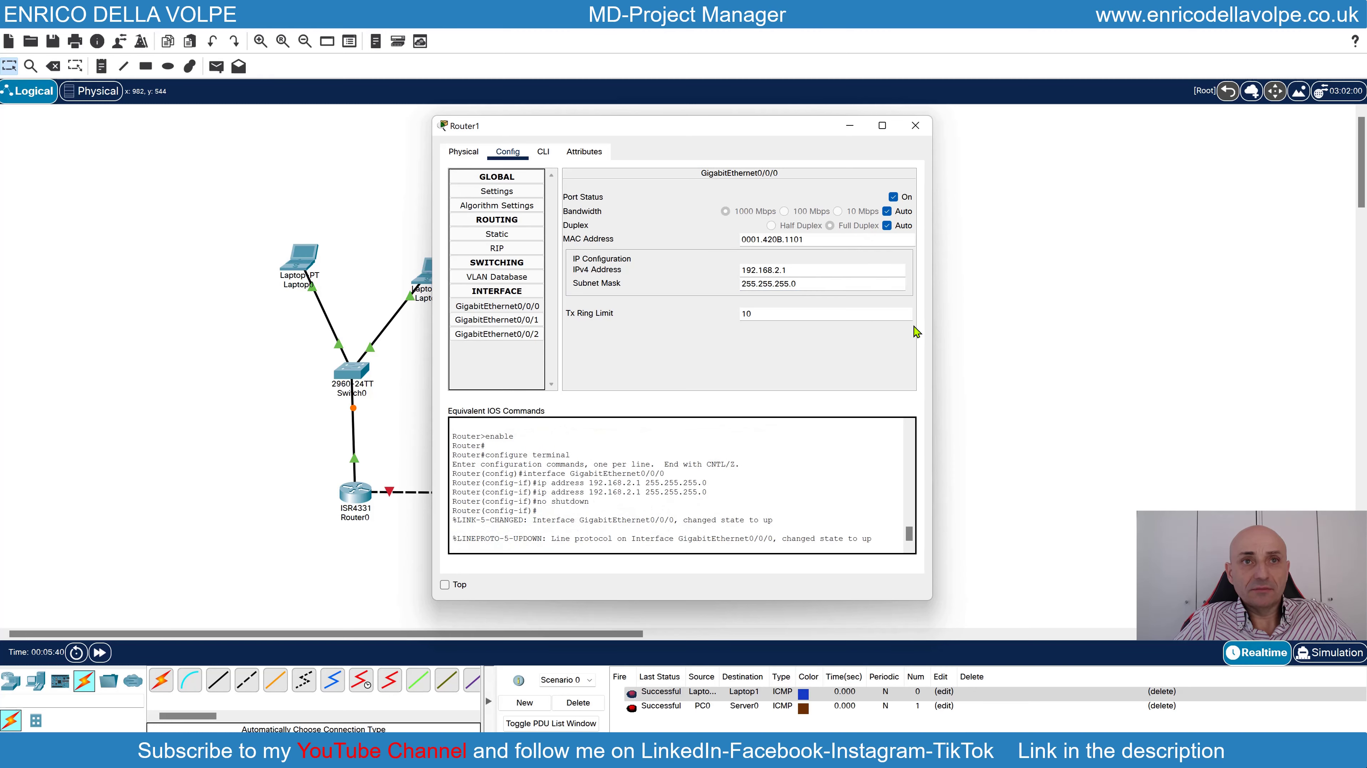
click(916, 126)
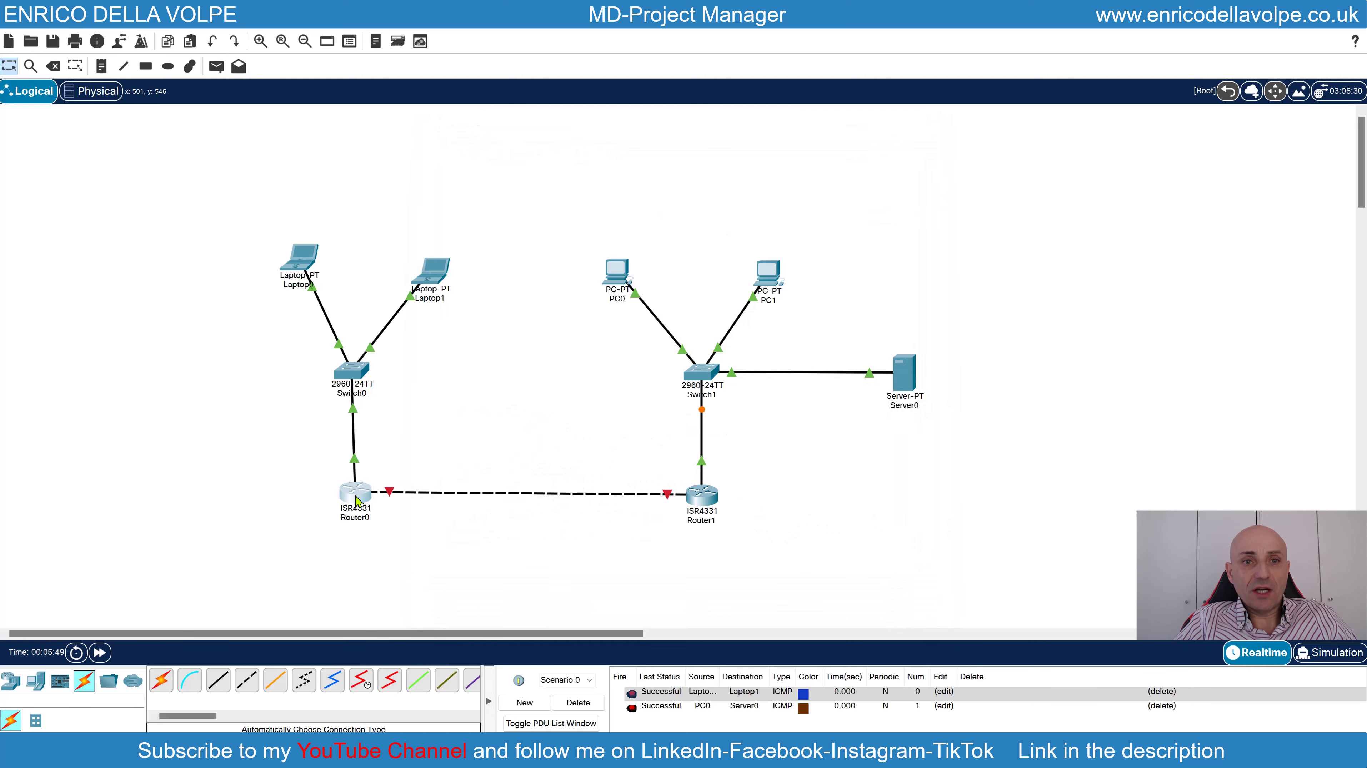
Give Router0's GigabitEthernet0/0/1 the IPv4 address 192.168.3.1 with subnet mask 255.255.255.252 and turn the port on
click(347, 508)
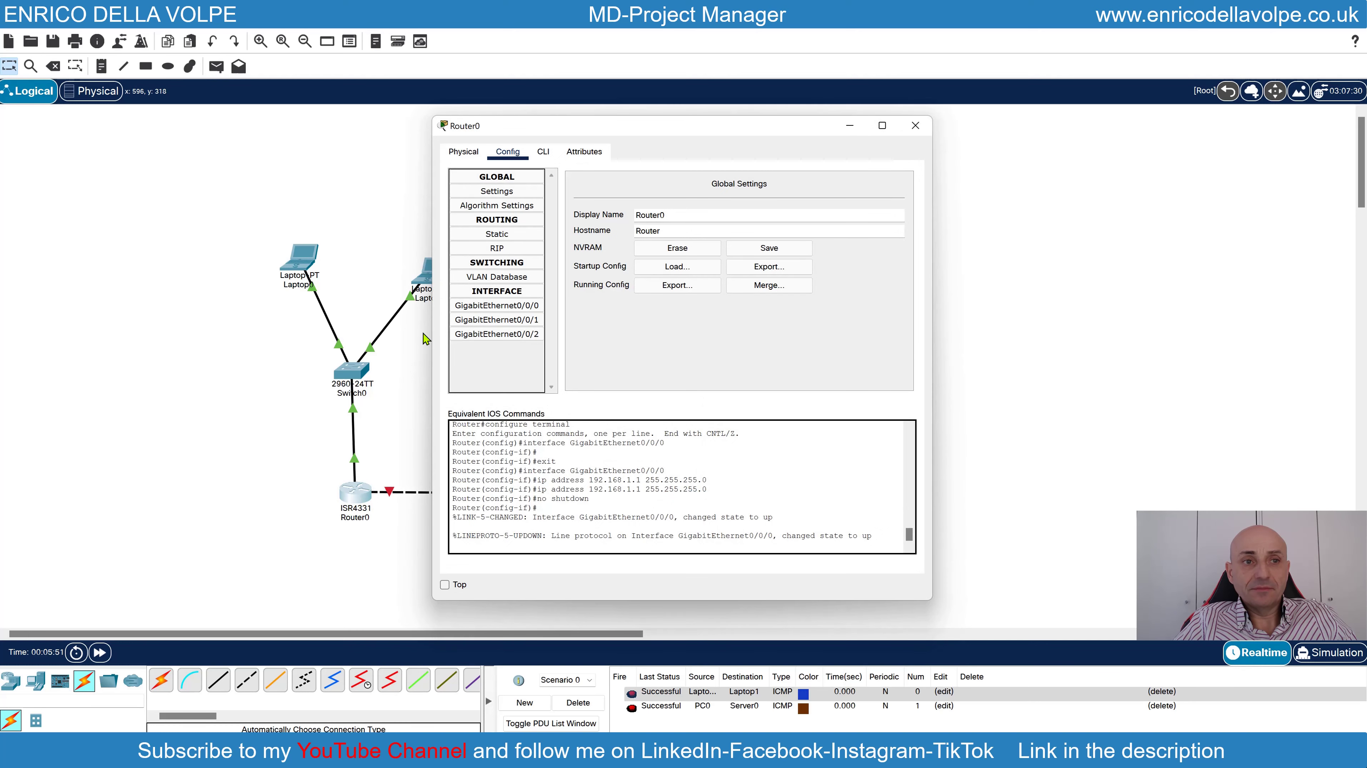
click(510, 320)
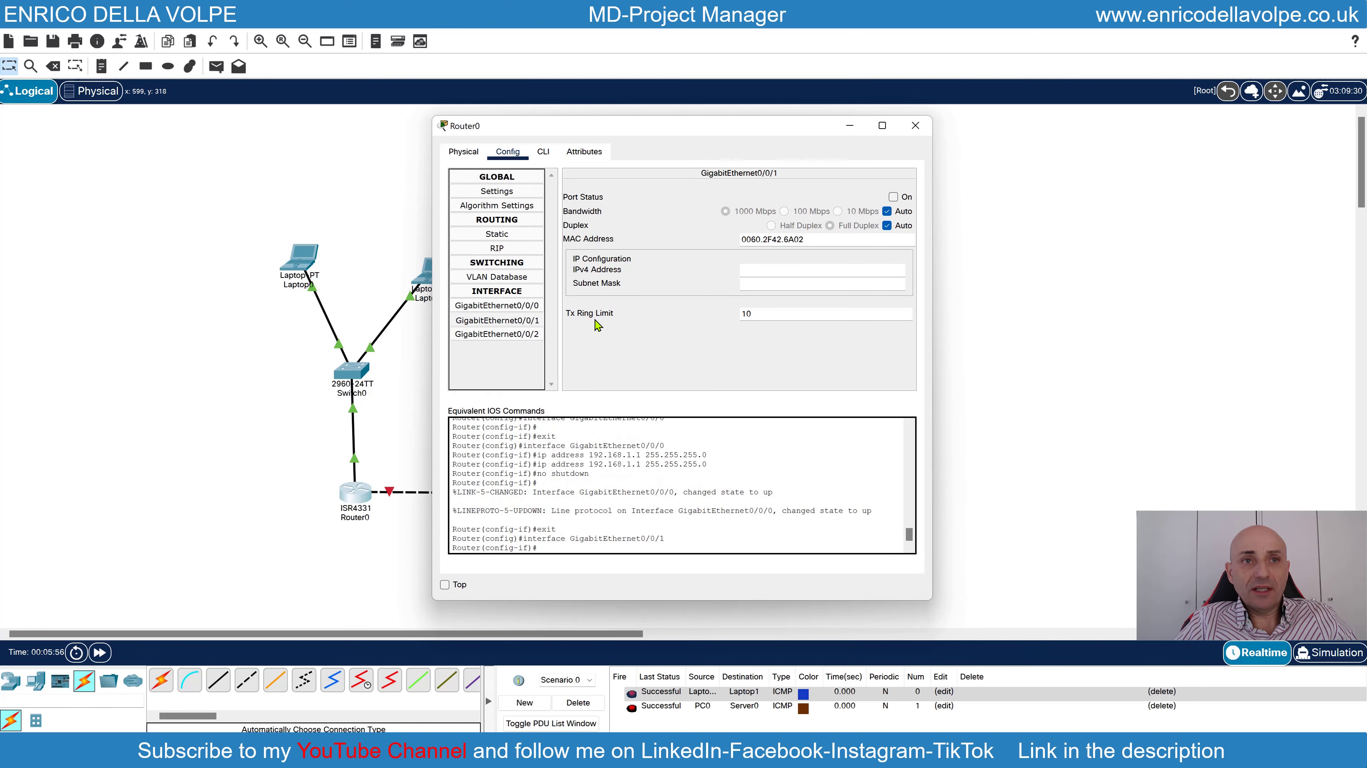
click(807, 269)
text(192.168)
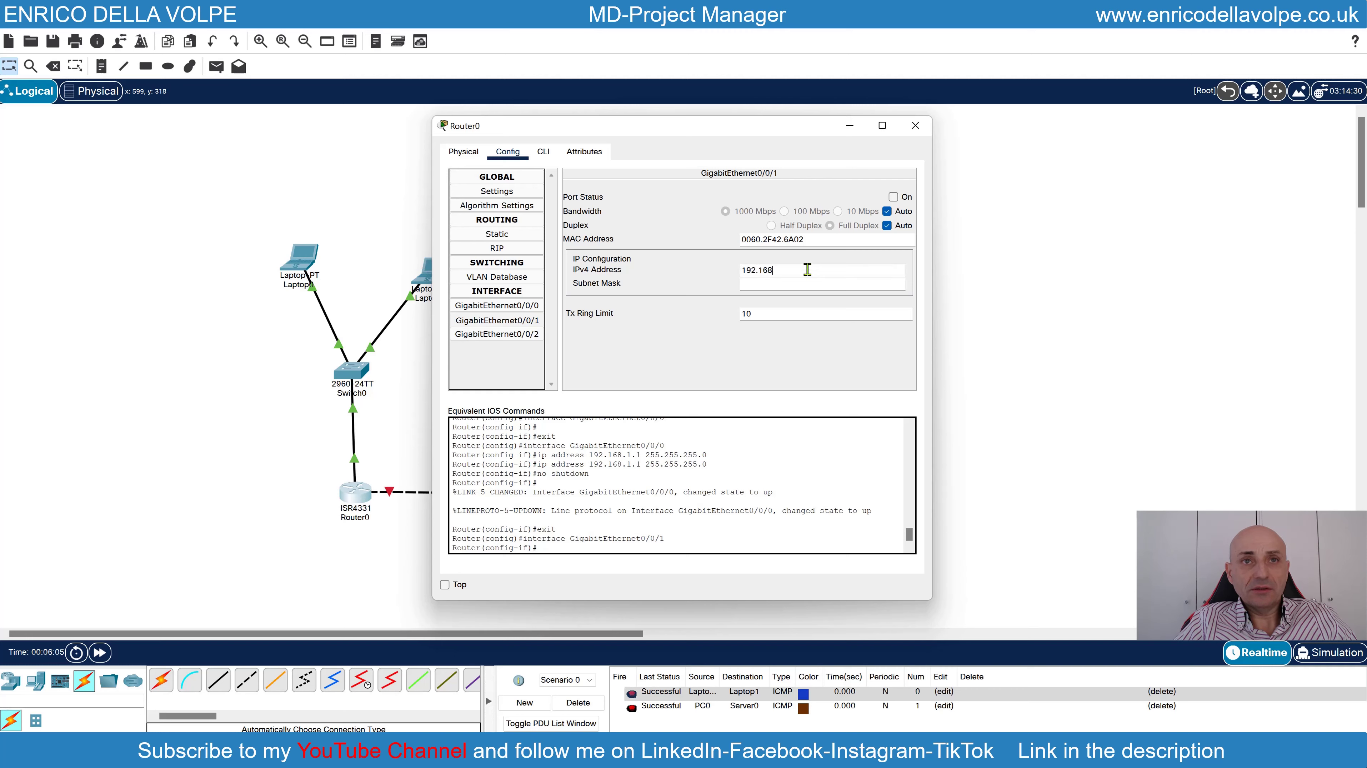
text(.3.1)
key(Tab)
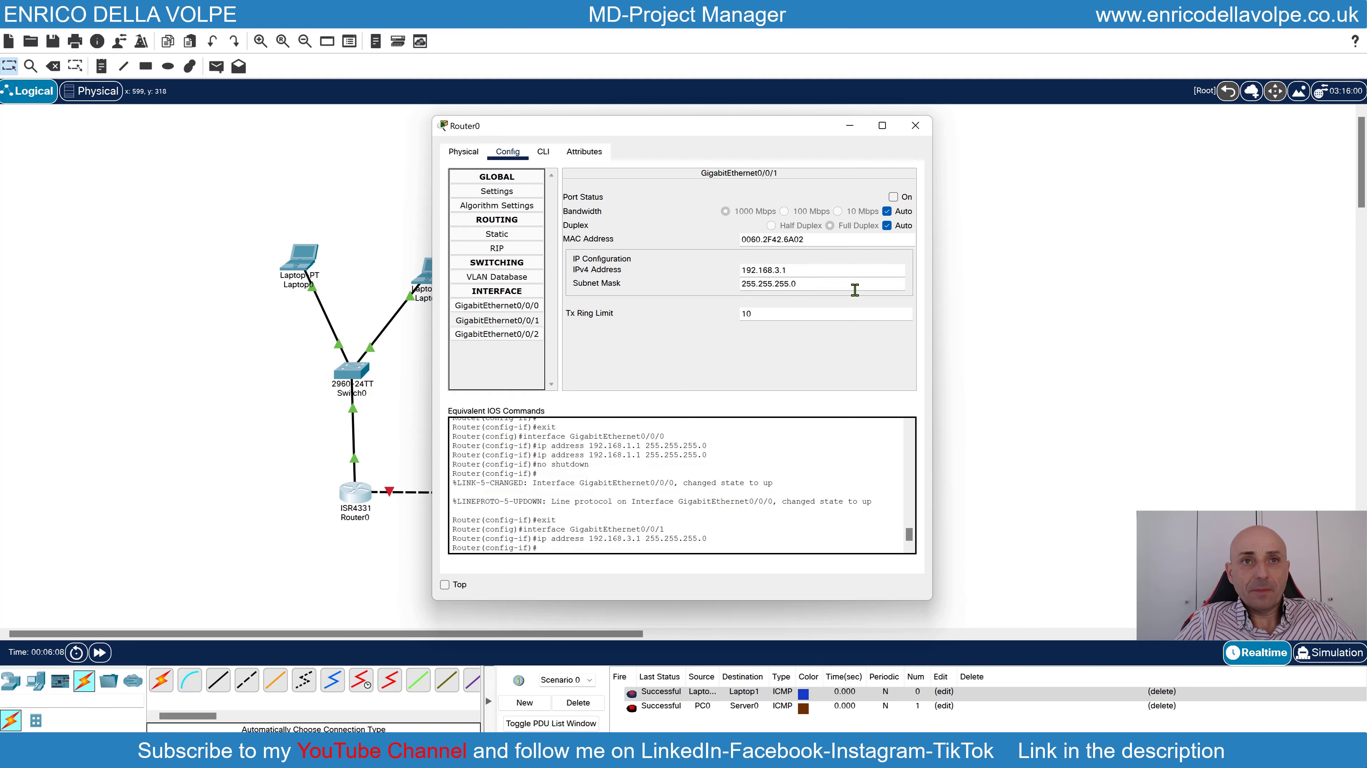
text(252)
click(894, 197)
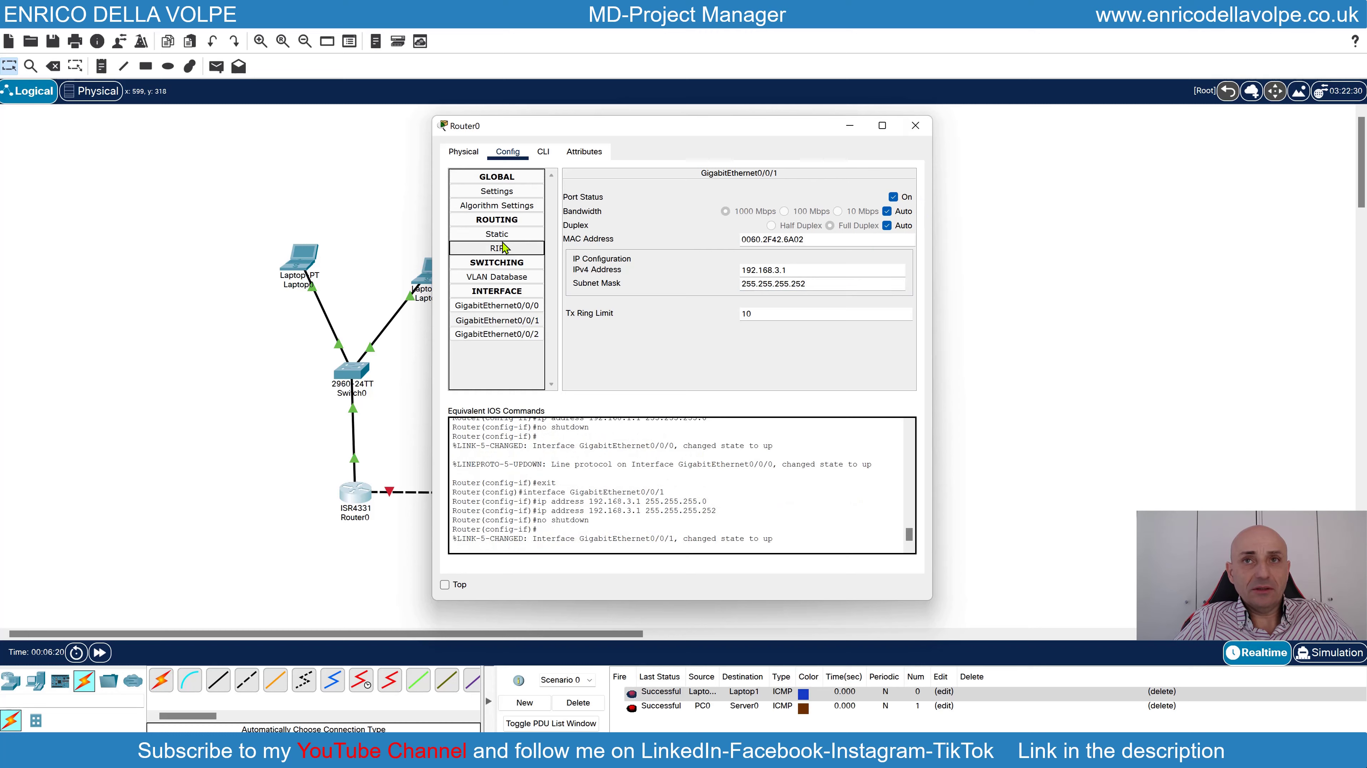
Add a static route on Router0 to network 192.168.2.0, mask 255.255.255.0, with next hop 192.168.3.2
click(534, 235)
click(641, 203)
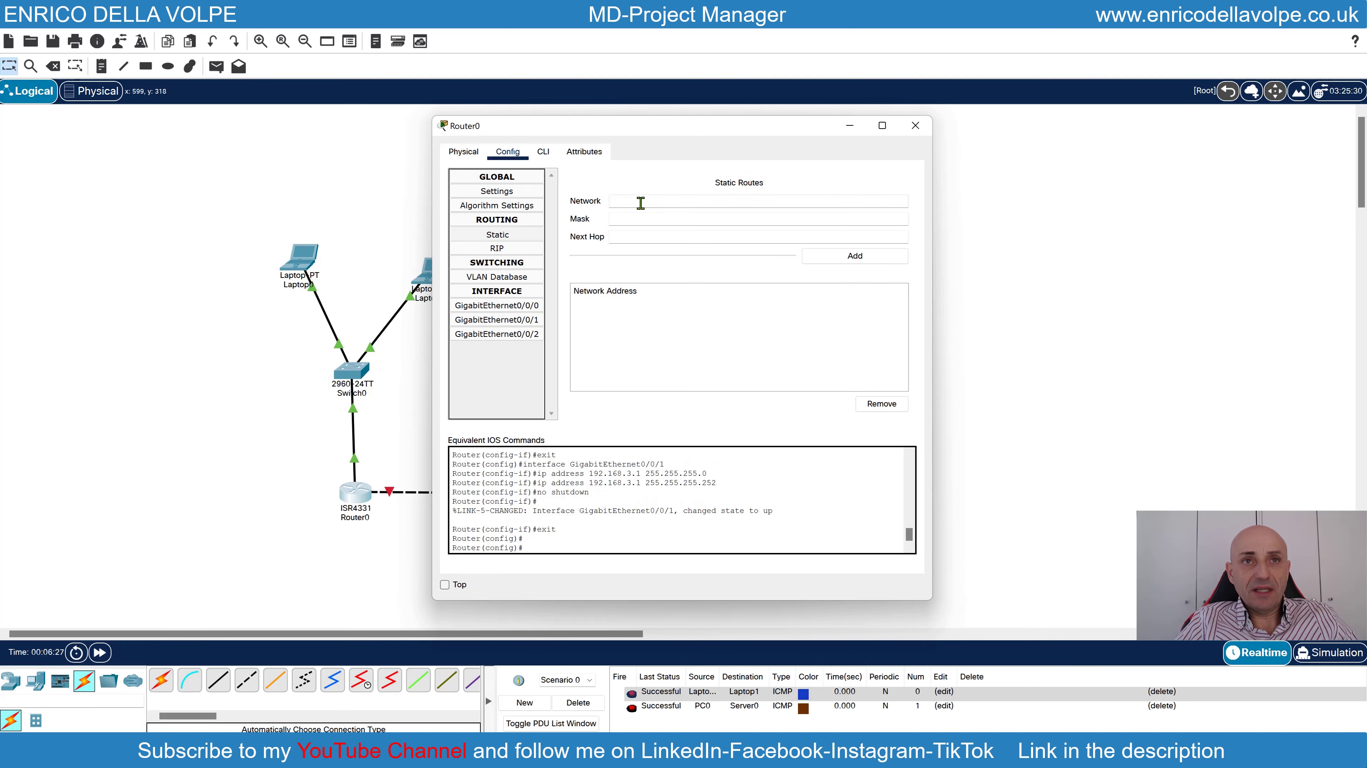
text(192.168)
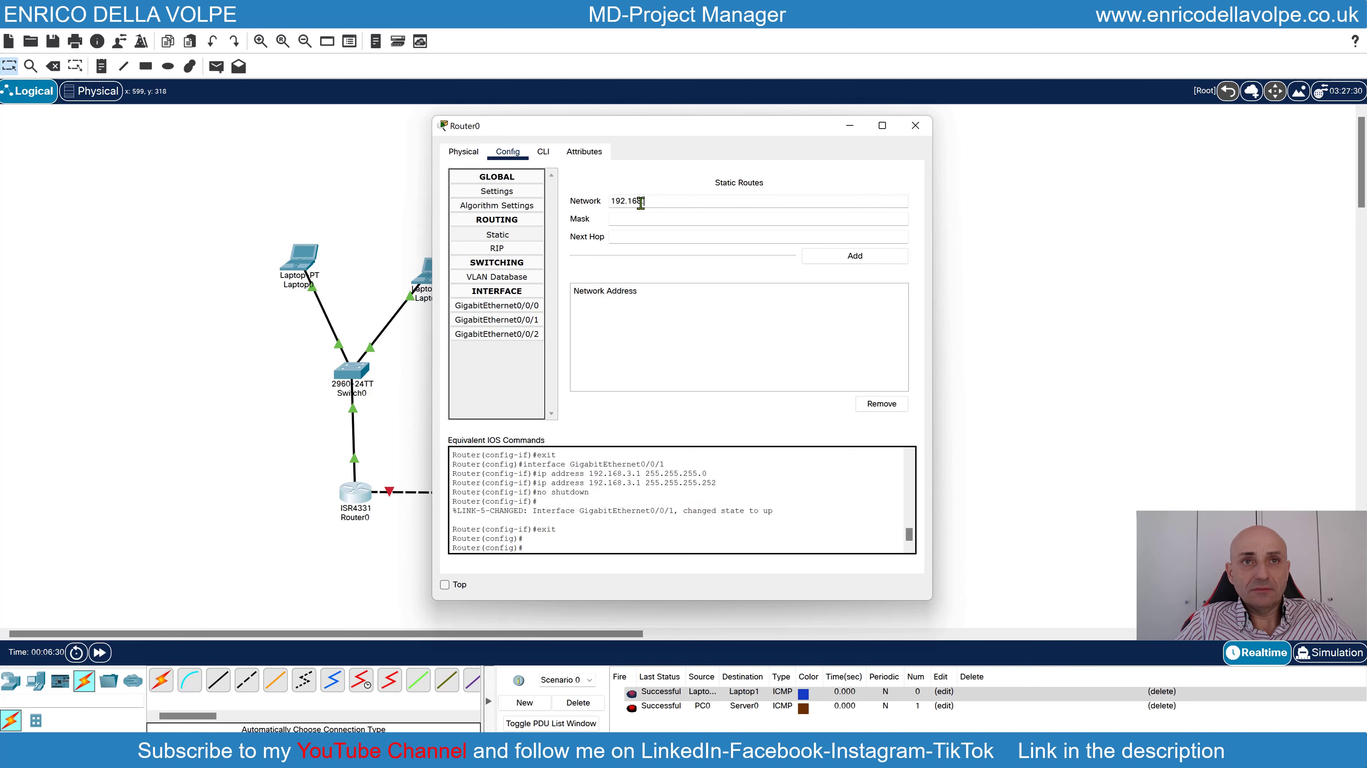
text(.2.0)
click(636, 218)
text(255.255.255.0)
click(635, 239)
text(192.168.3.2)
click(866, 256)
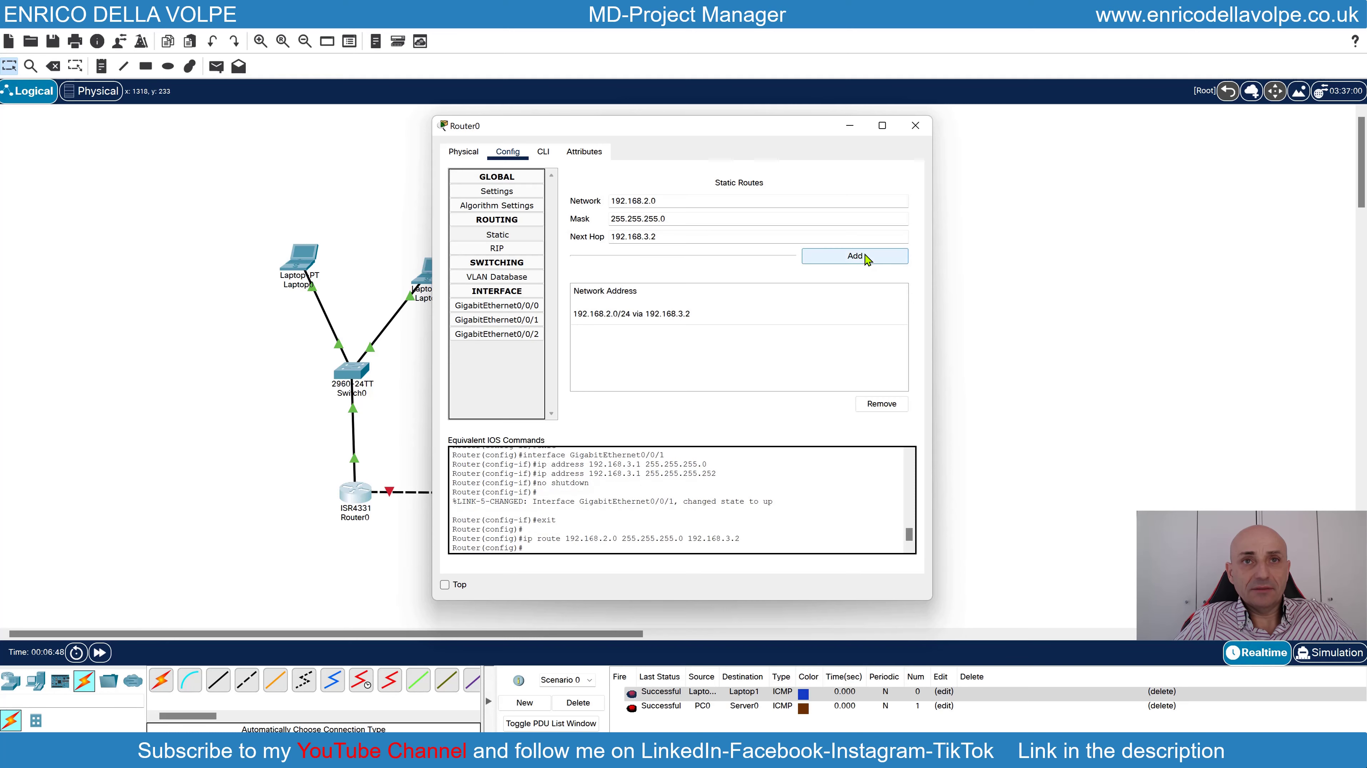
click(916, 125)
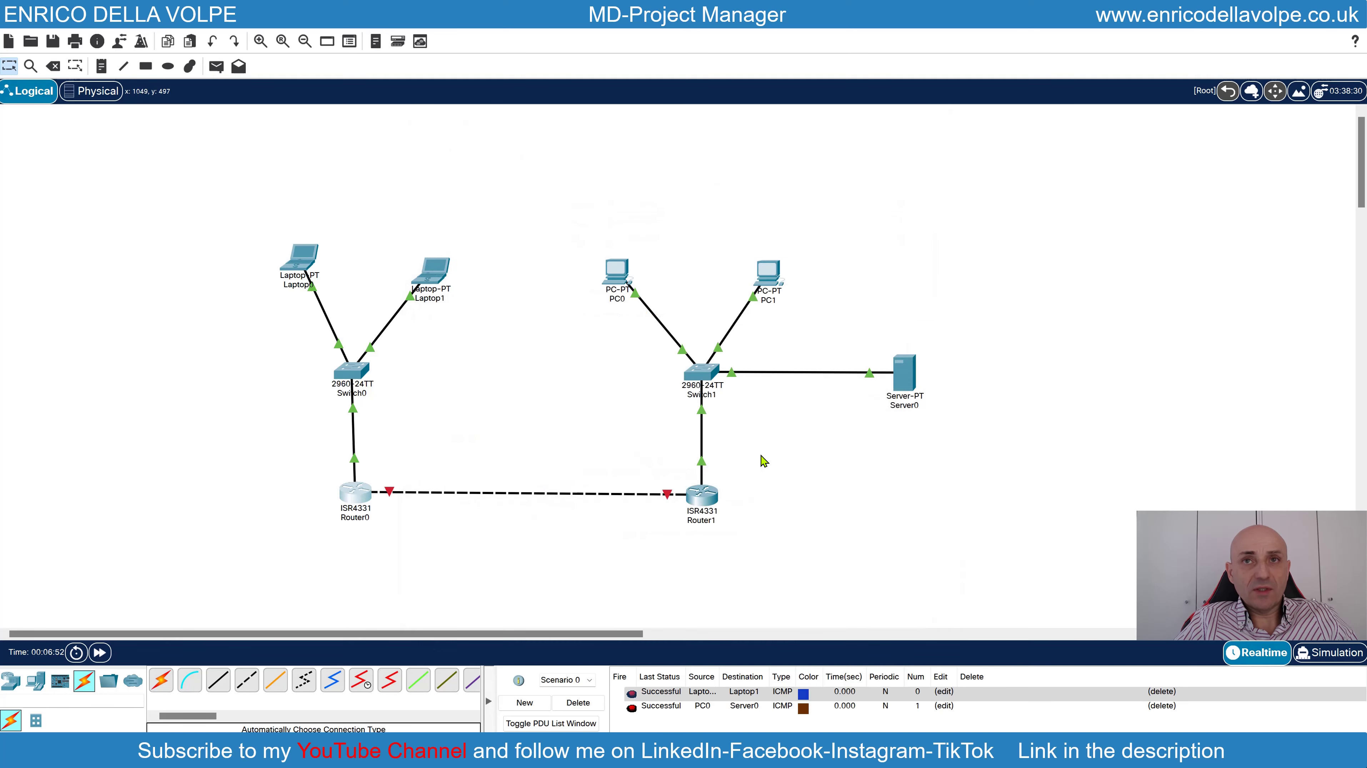
Give Router1's GigabitEthernet0/0/1 the IPv4 address 192.168.3.2 with subnet mask 255.255.255.252 and turn the port on
click(701, 494)
click(496, 320)
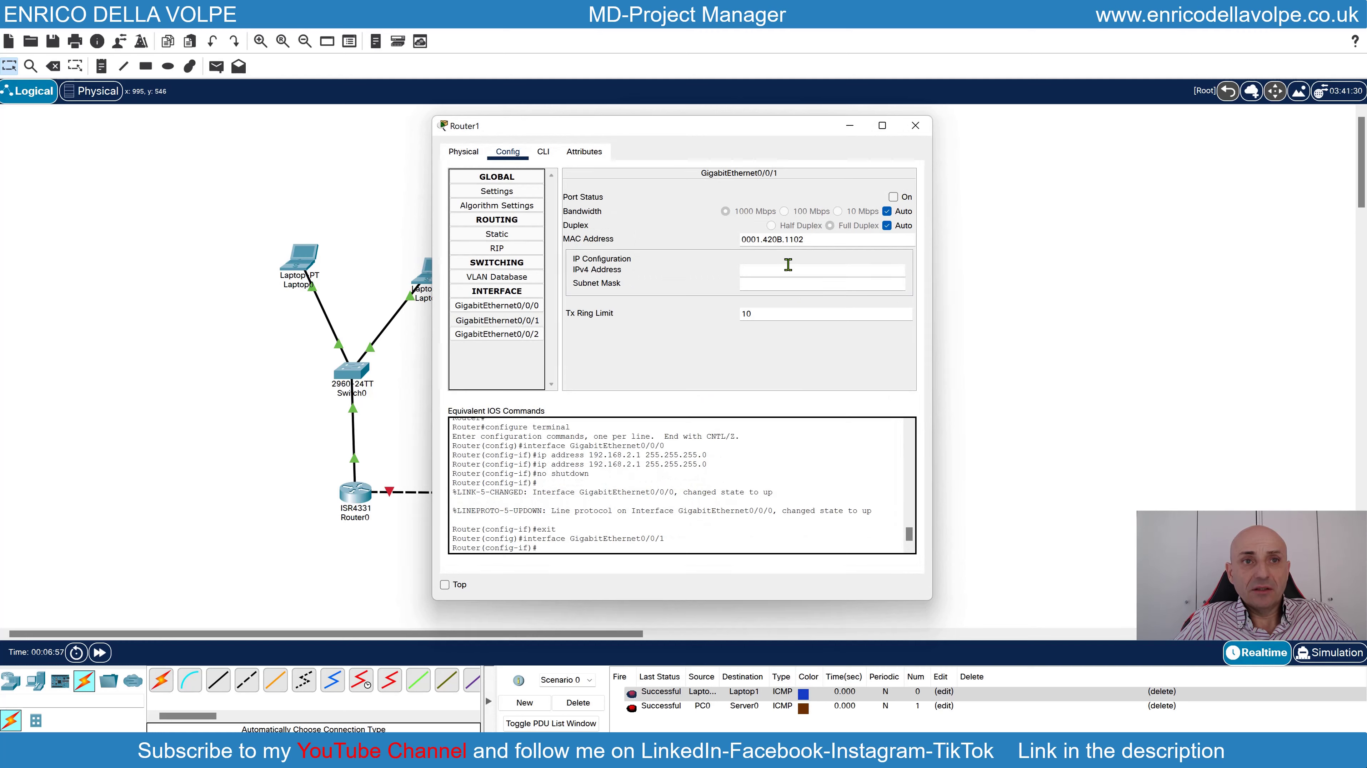
click(788, 264)
text(192.)
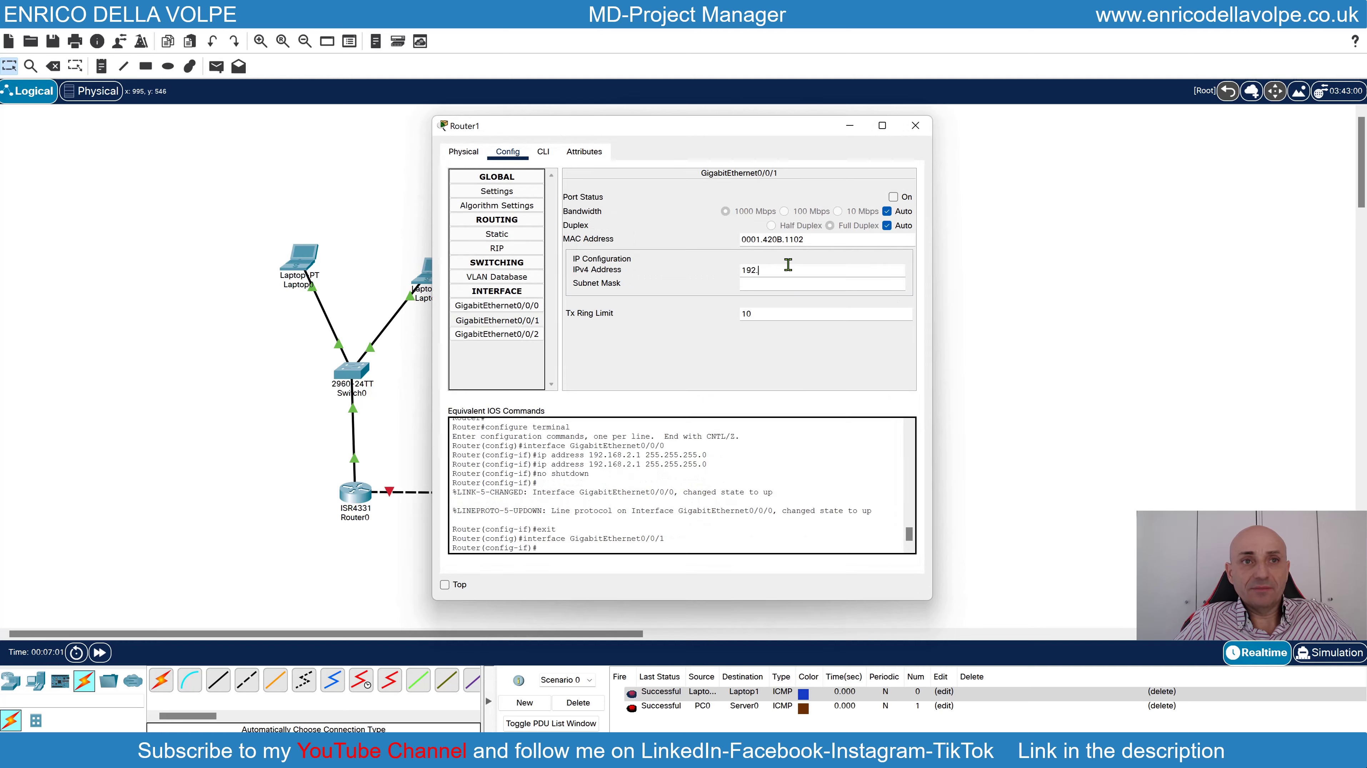
text(168.3.2)
click(768, 285)
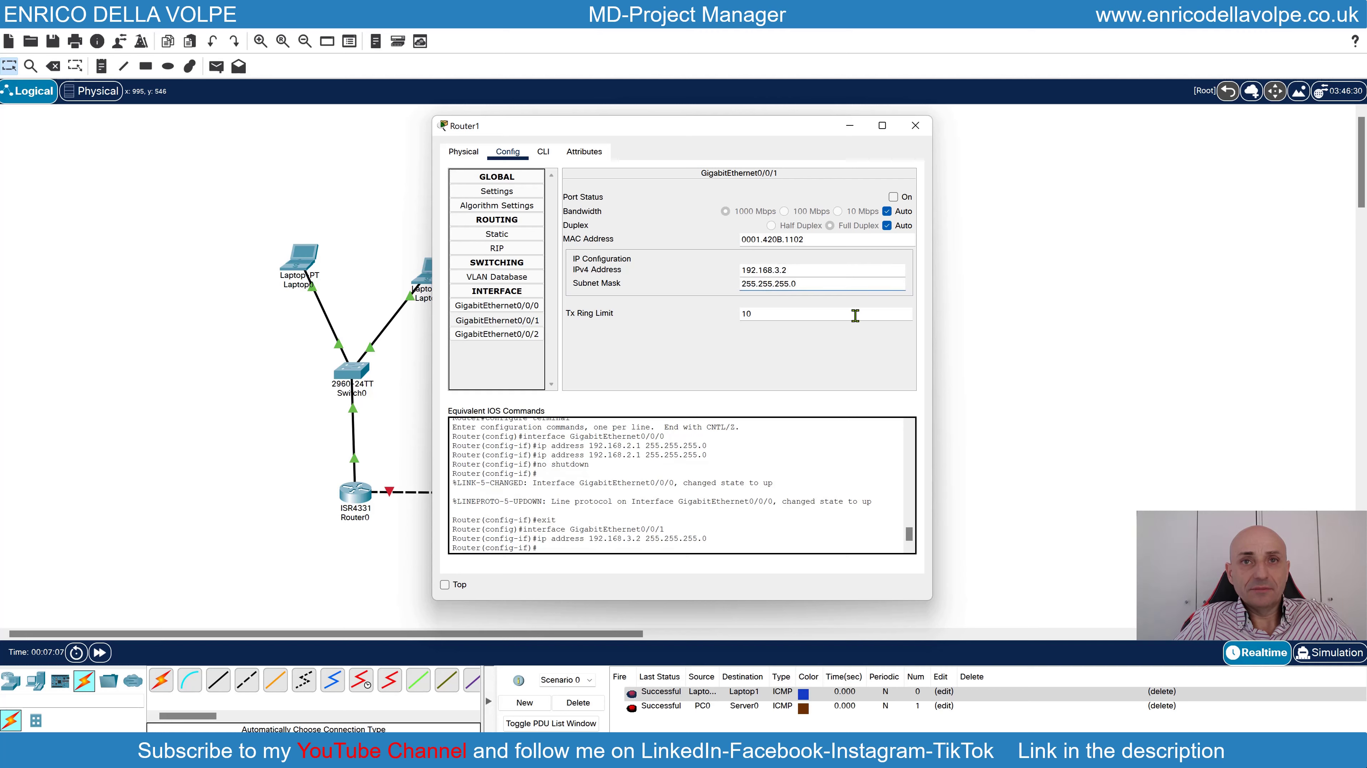
text(252)
click(893, 197)
Add a static route on Router1 to network 192.168.1.0, mask 255.255.255.0, with next hop 192.168.3.1
click(496, 234)
click(630, 202)
text(192.16)
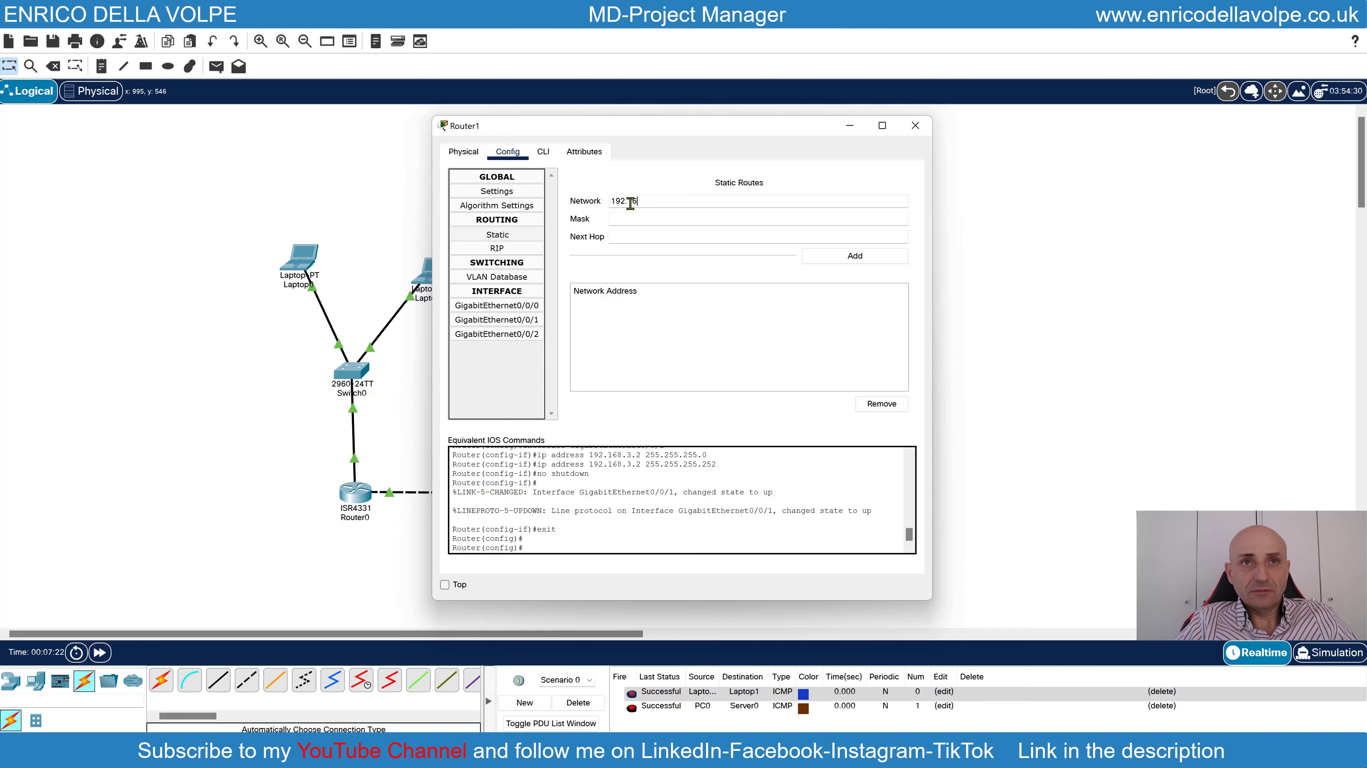
text(8.1.0)
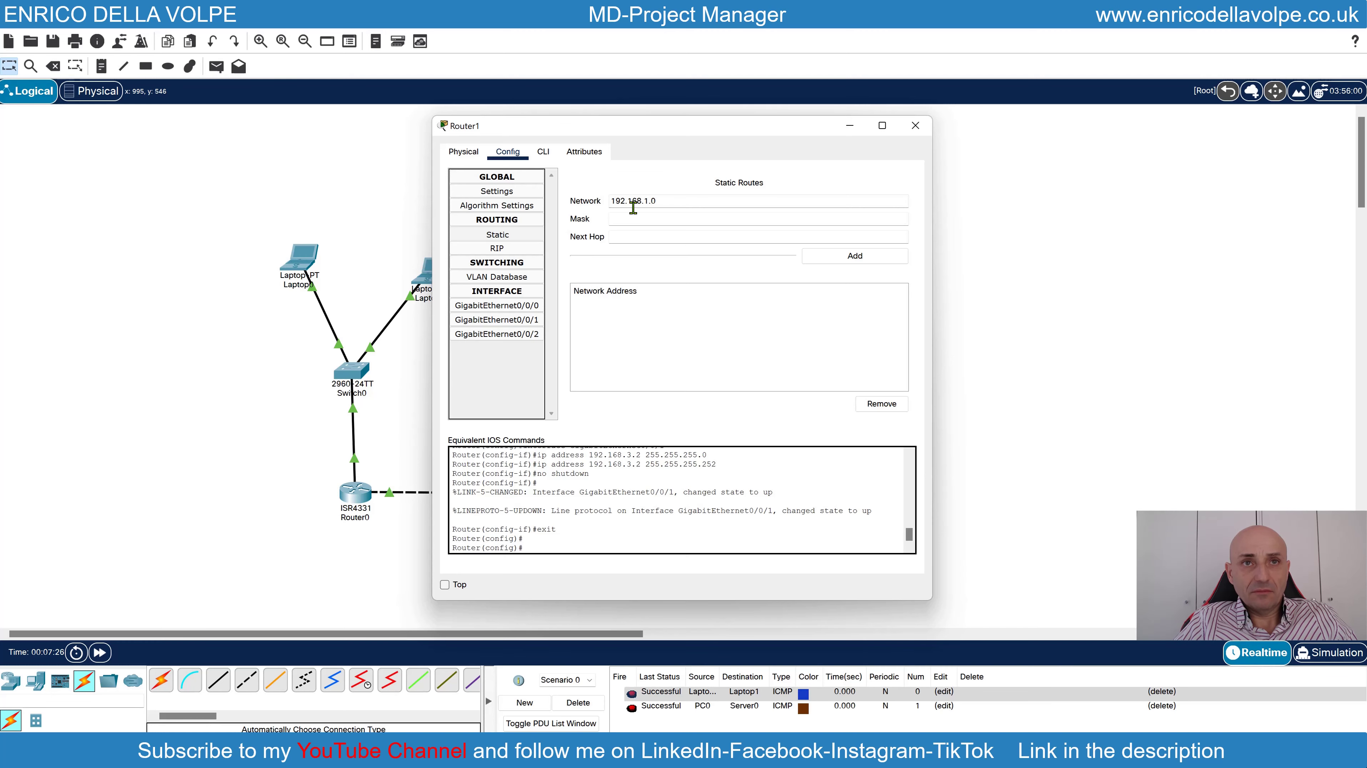
click(636, 222)
text(255.255.255.0)
click(642, 236)
text(192.168.3.1)
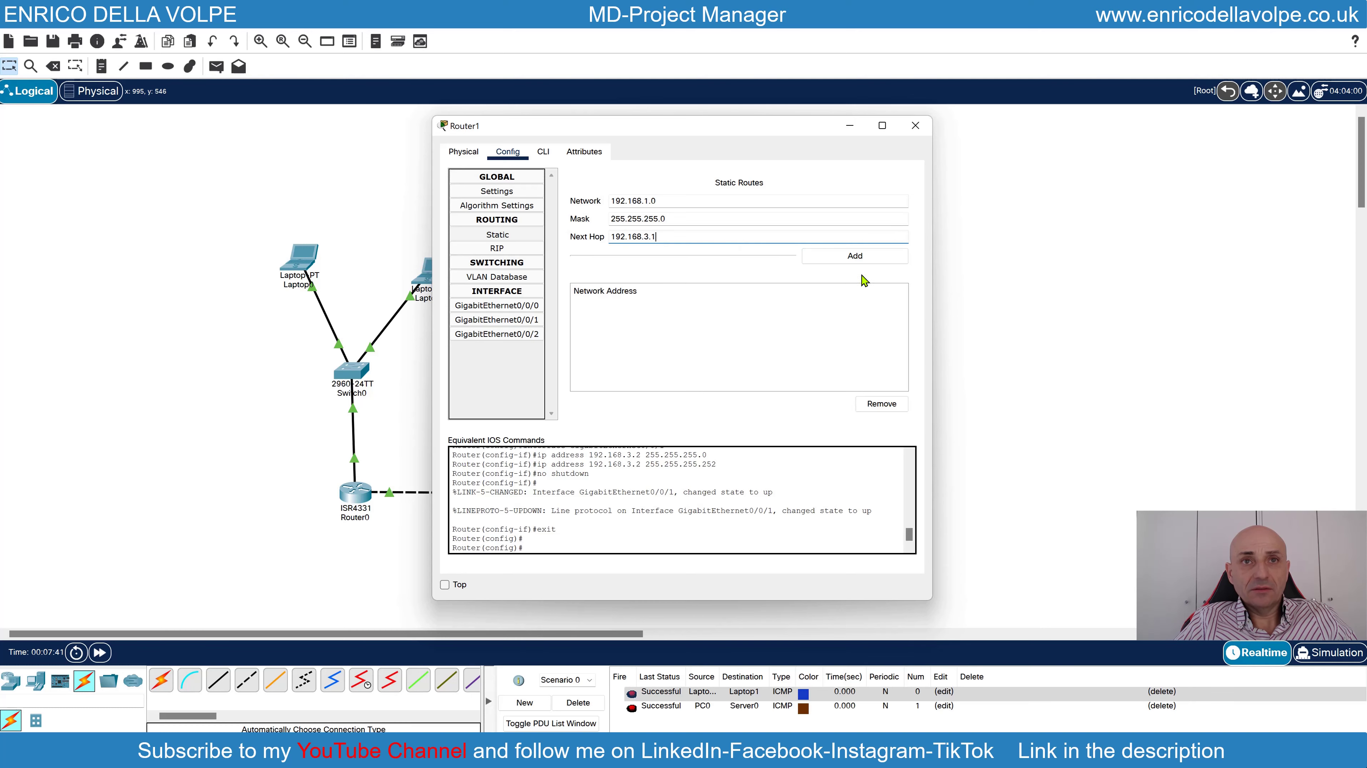
click(866, 258)
click(919, 131)
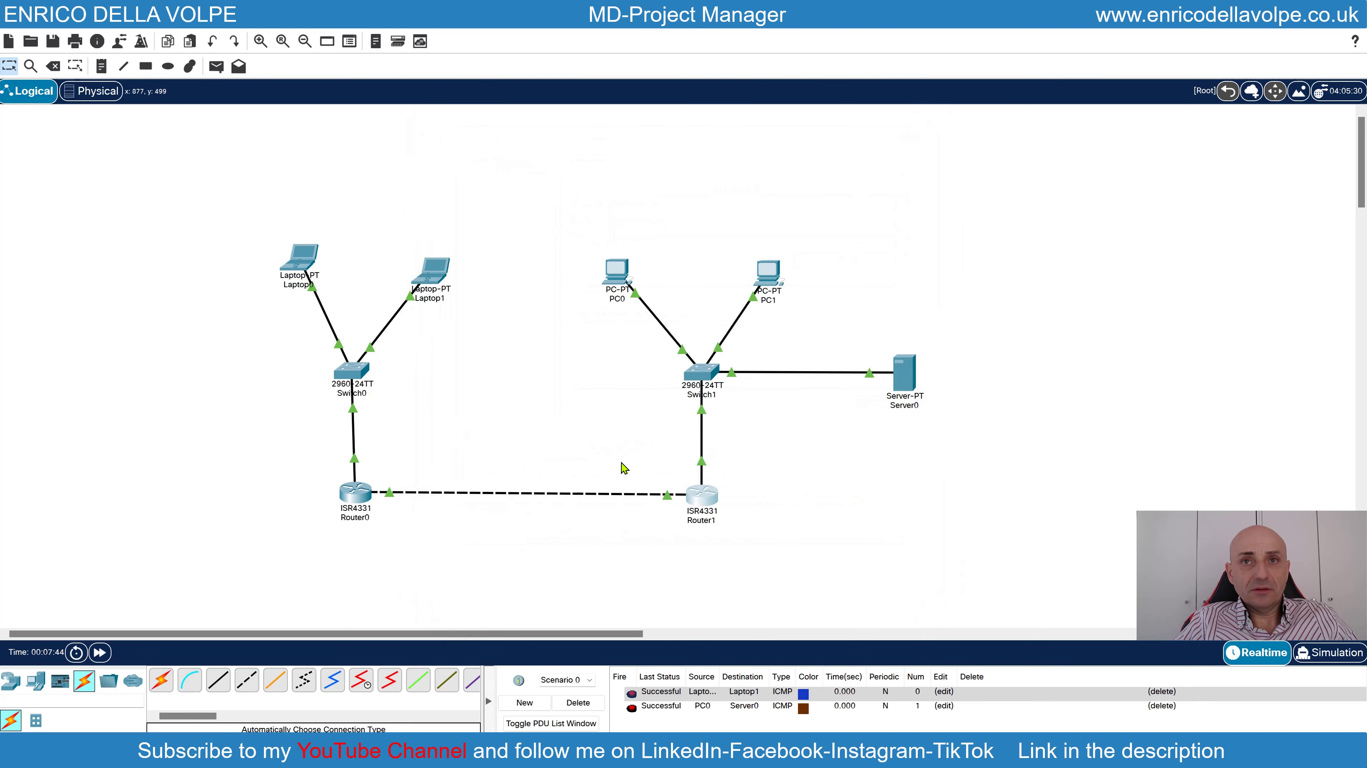
Ping 192.168.2.254 from Laptop0's command prompt to test the connection across the routers
click(303, 261)
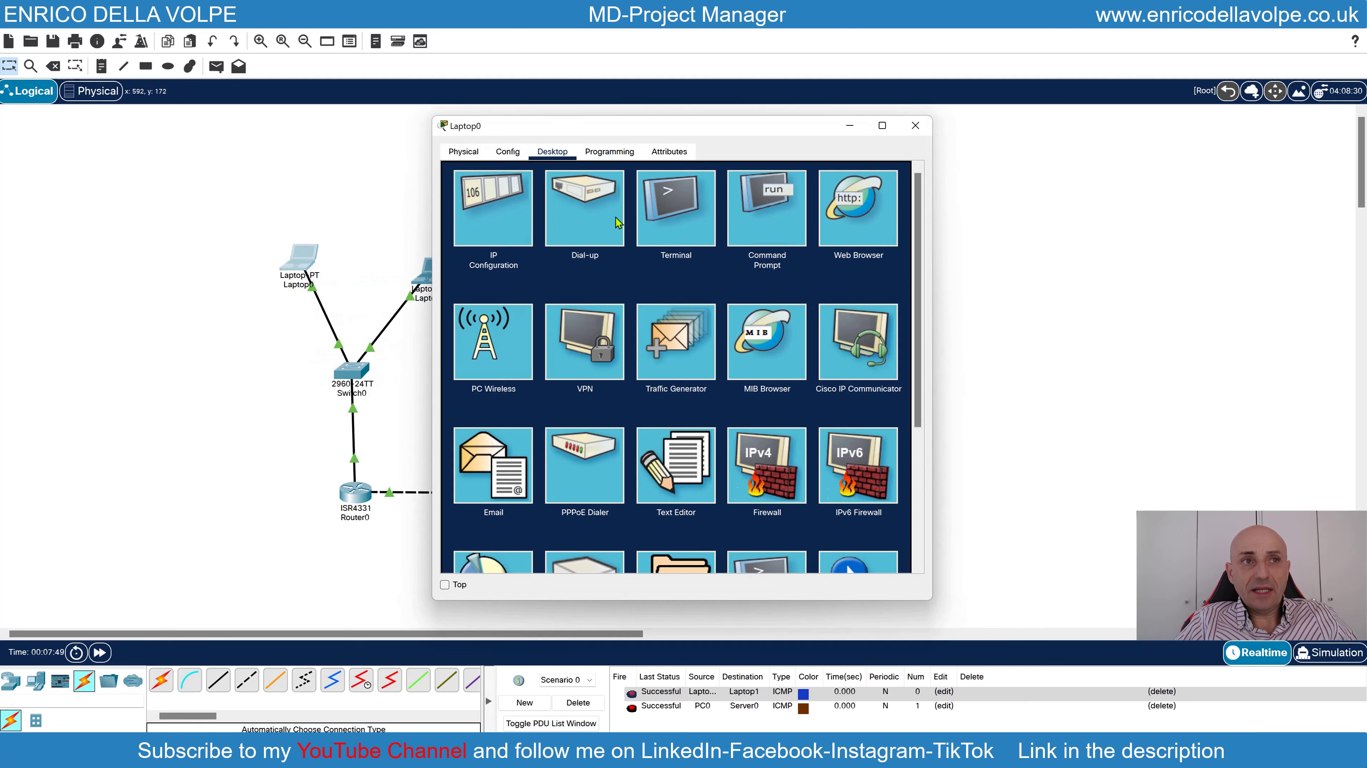
click(768, 216)
text(ping 192.168)
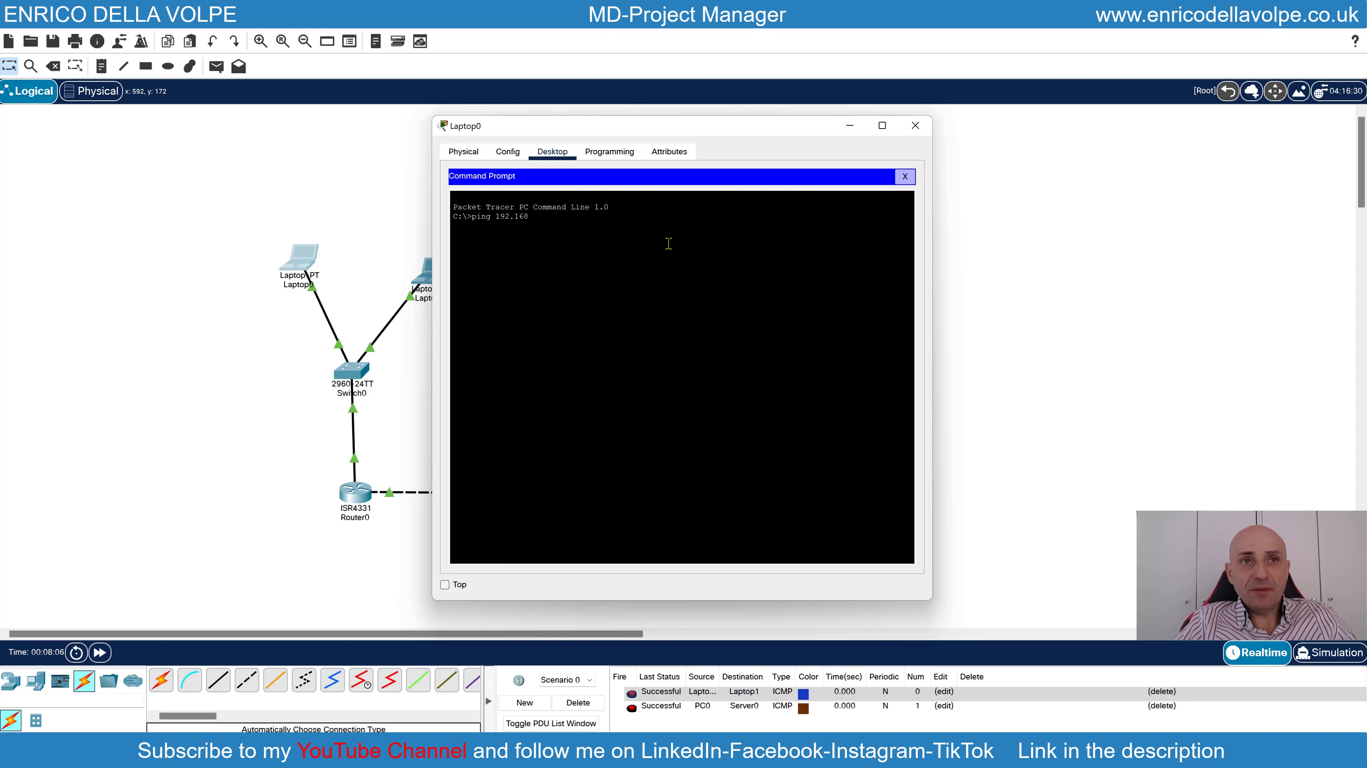
text(.2.254)
key(Return)
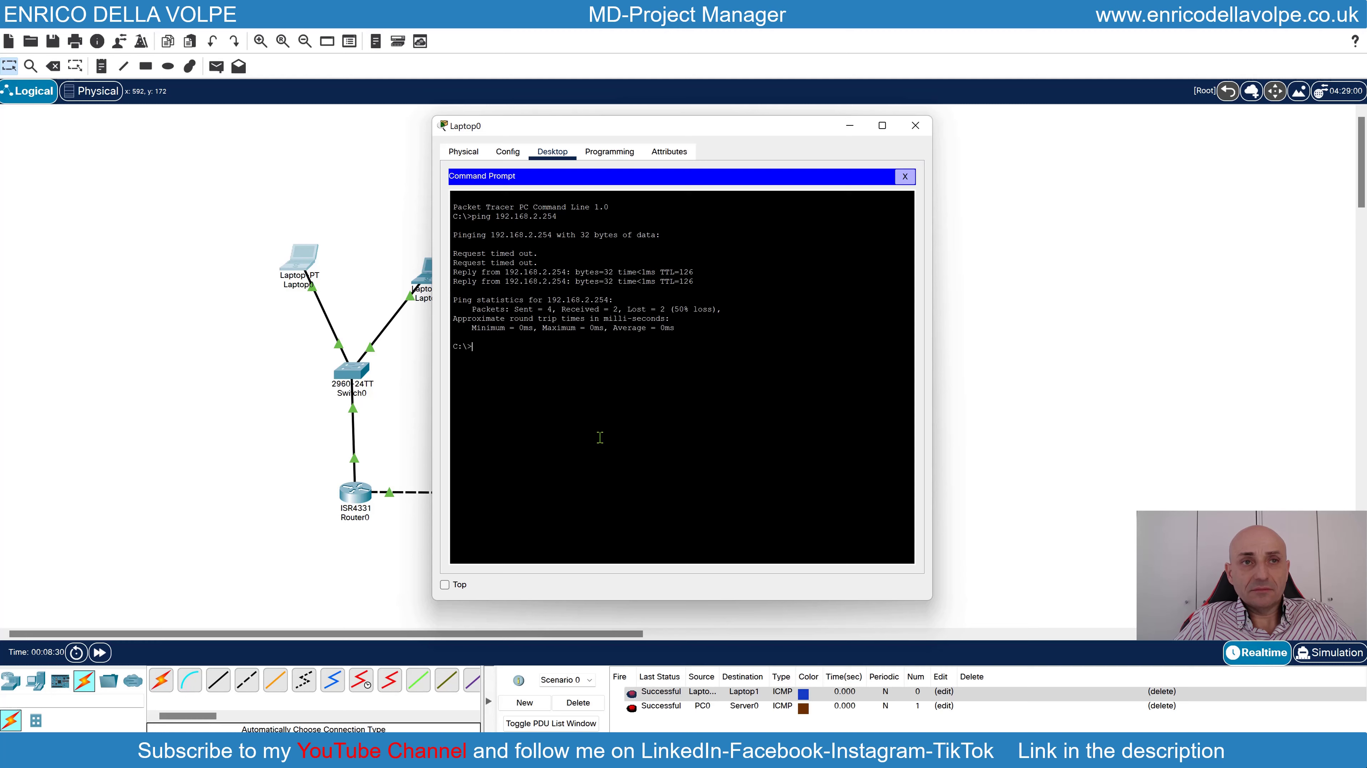
Repeat the ping to 192.168.2.254 from Laptop0's command prompt and check the packet loss in its statistics
text(ping 192.168.2)
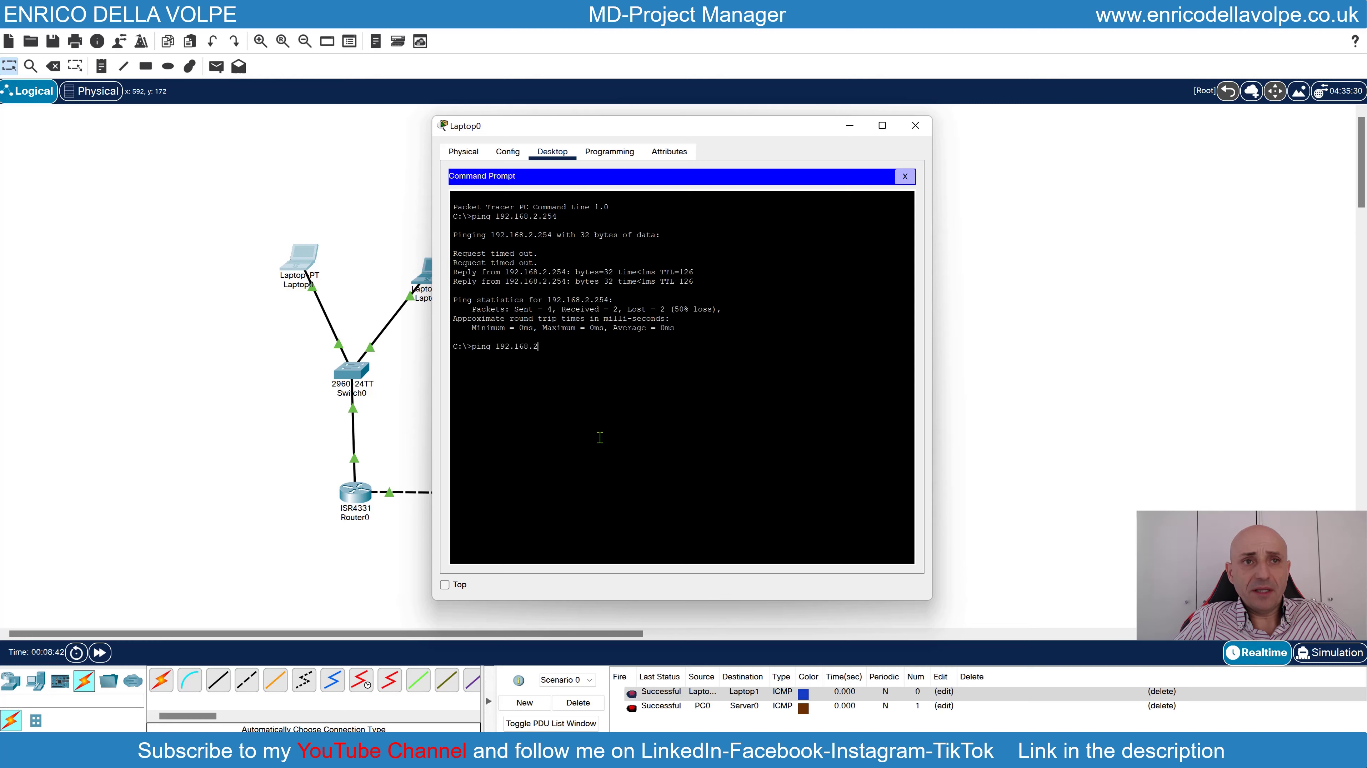
text(.254)
key(Return)
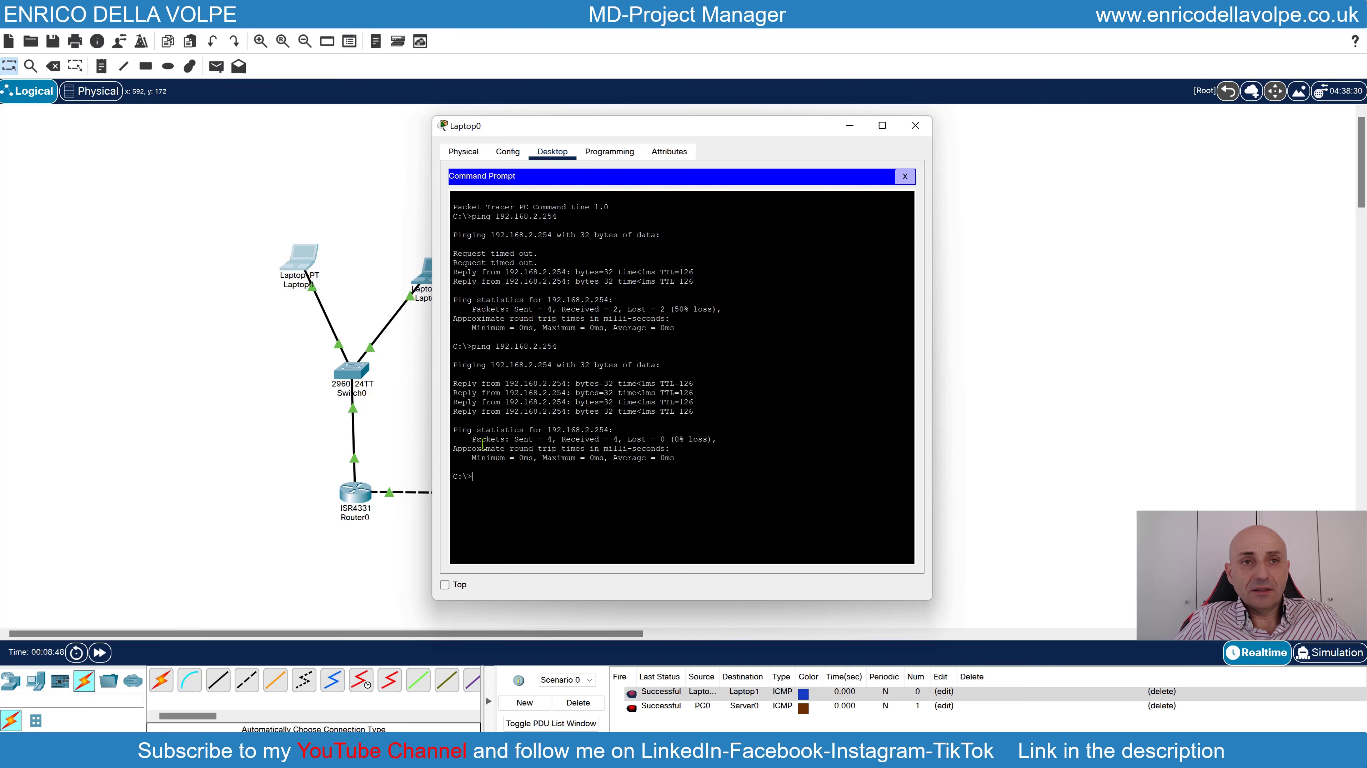
drag(472, 439, 720, 439)
click(699, 457)
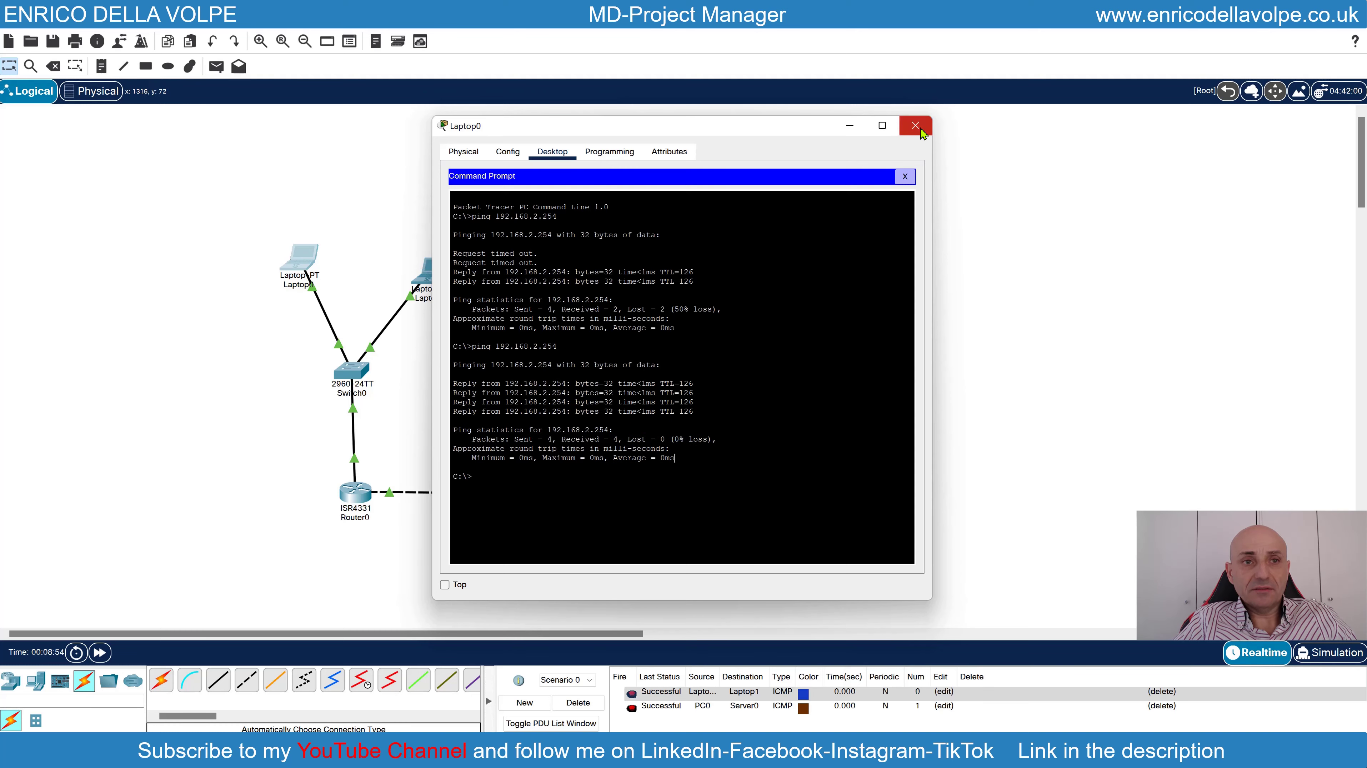
Ping 192.168.2.10 twice from Laptop0's command prompt, then close the laptop's window
click(525, 474)
text(ping )
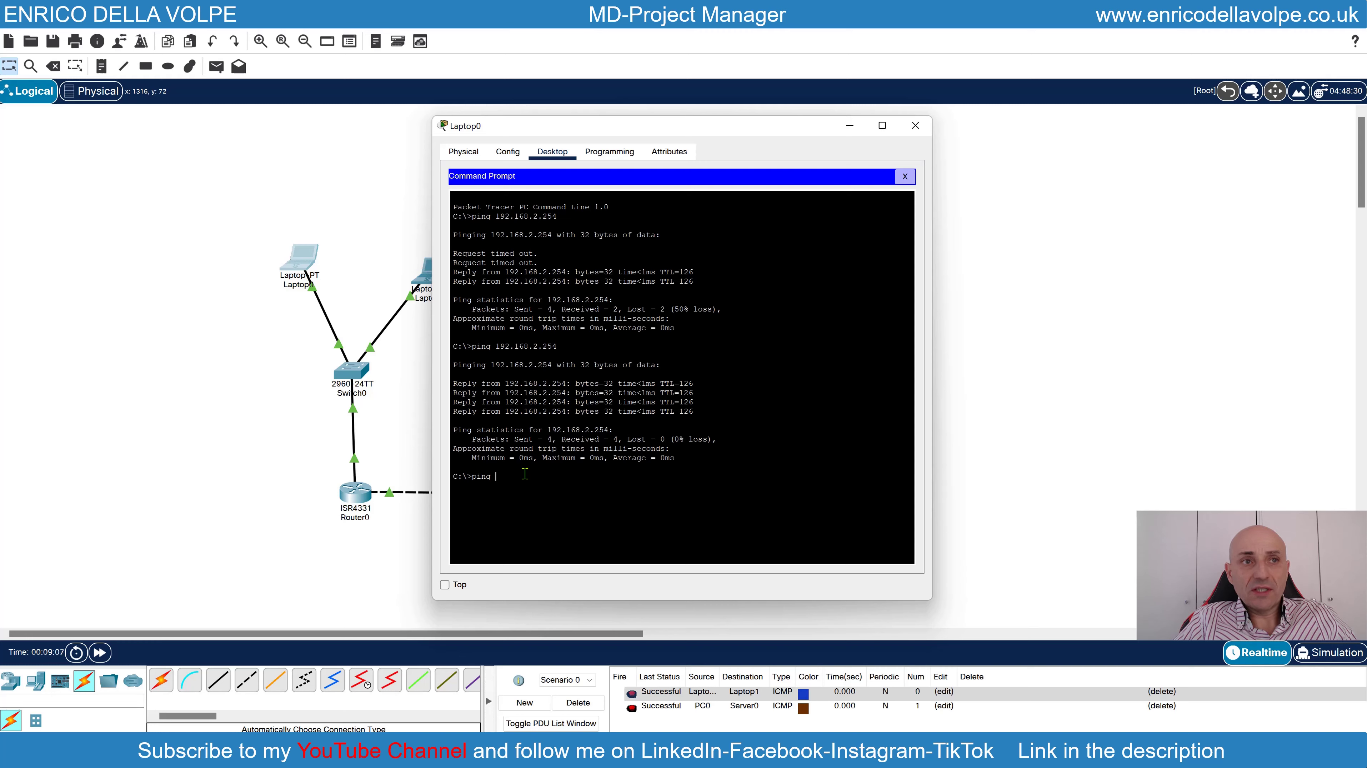
text(192.168.)
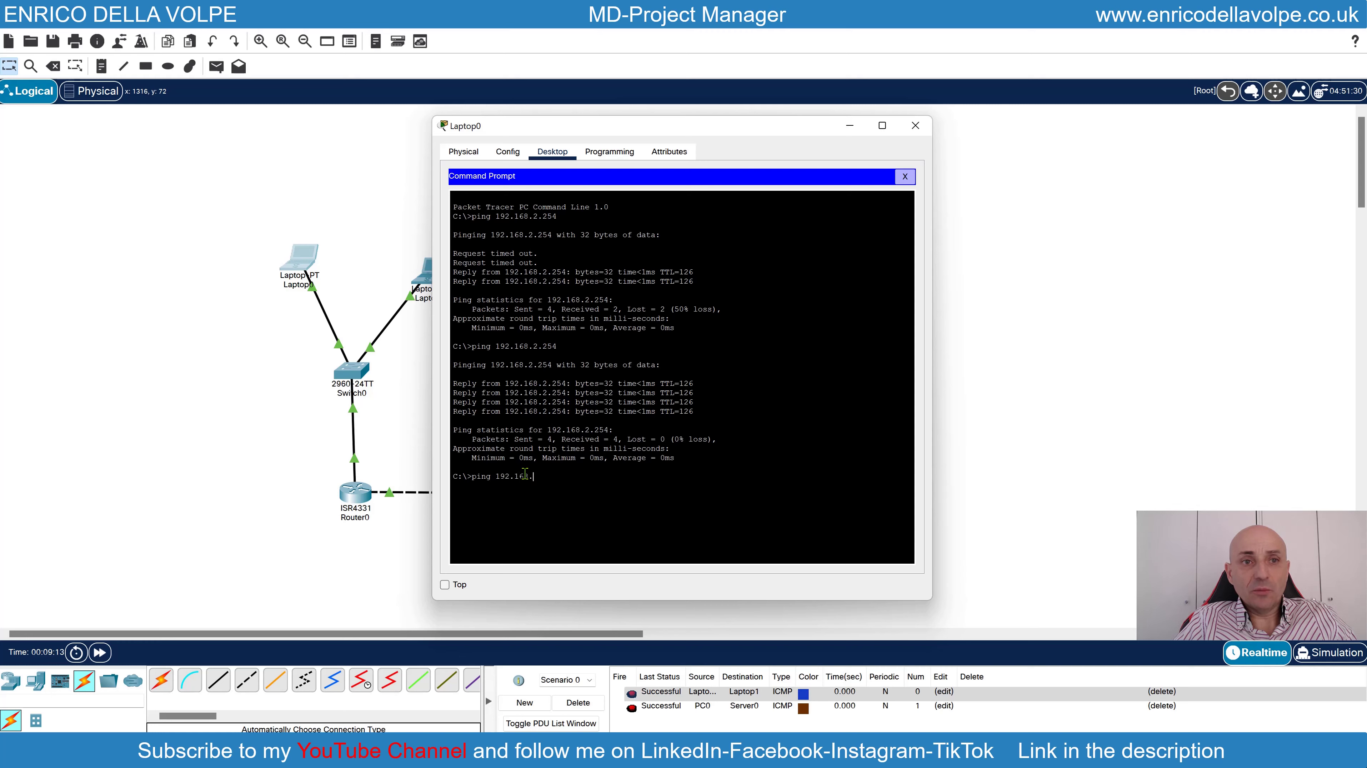
text(2.10)
key(Return)
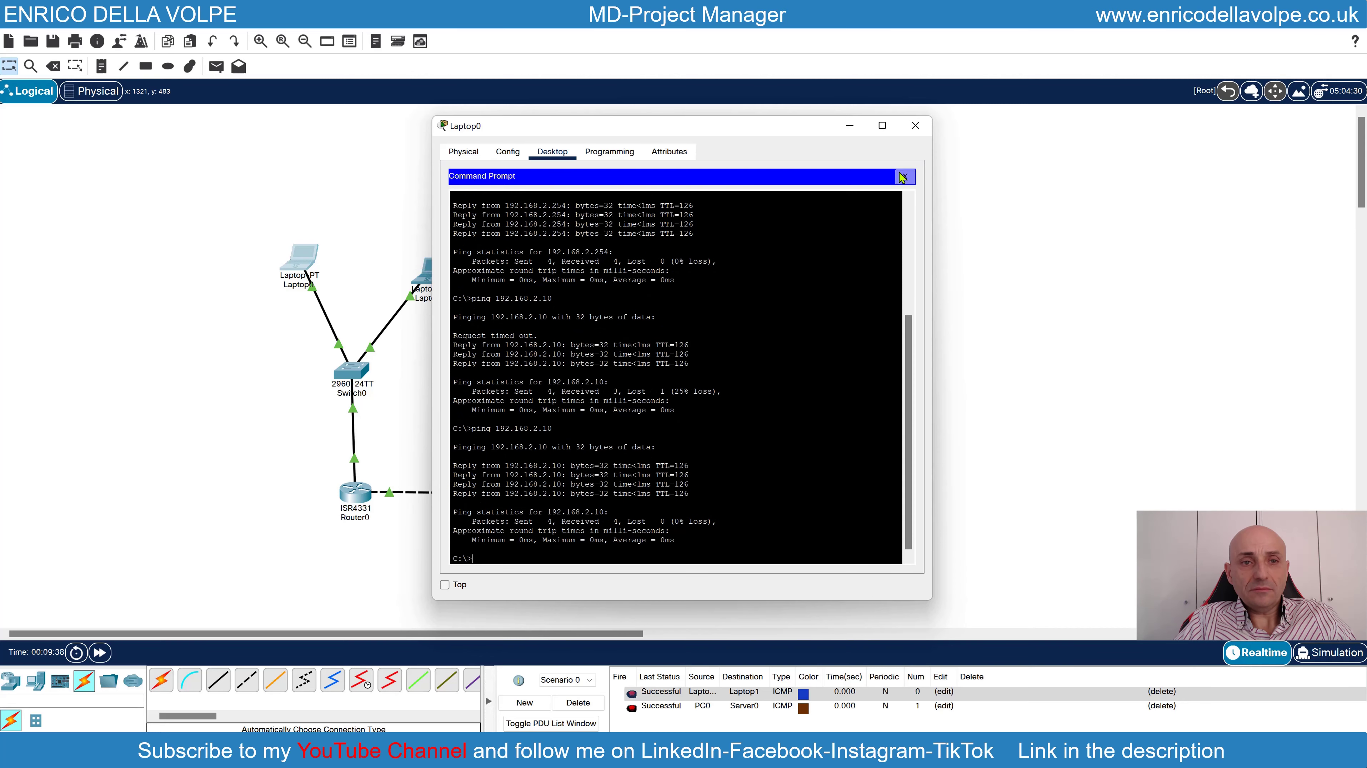
click(915, 125)
Open Laptop1's command prompt, move its window clear of the laptops, and ping 192.168.2.254
click(434, 273)
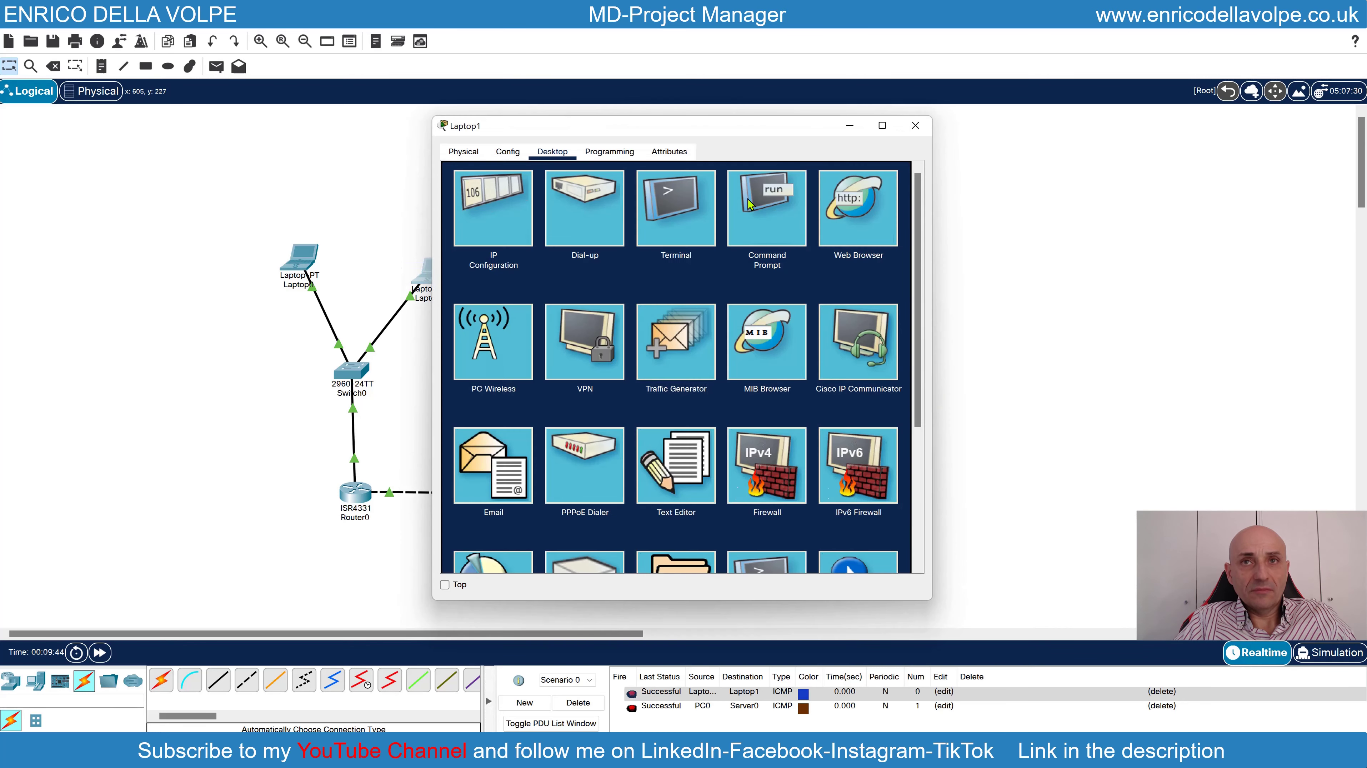
click(733, 208)
drag(648, 126, 1171, 189)
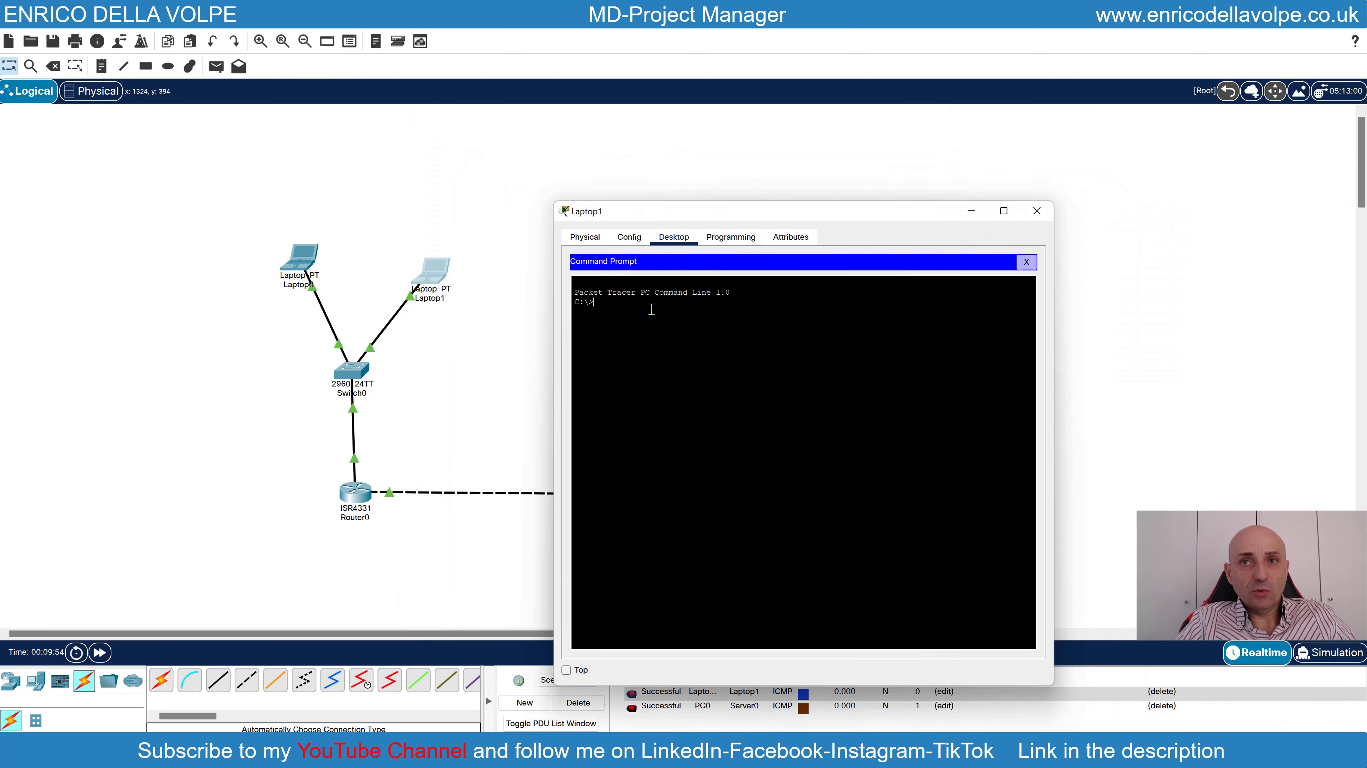
text(ping 192.168.2.254)
key(Return)
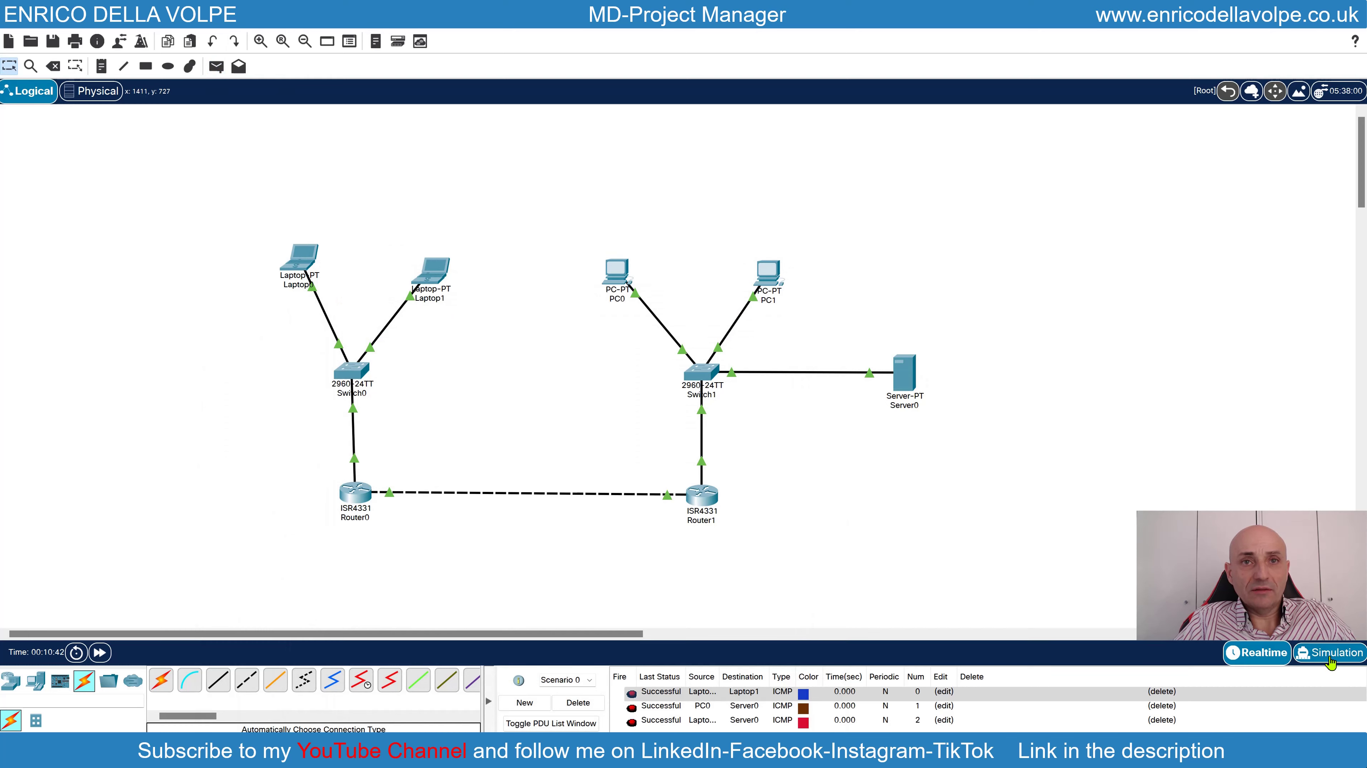
Switch to Simulation mode and play the simulation of the scenario's ICMP packets travelling through the network
click(1329, 653)
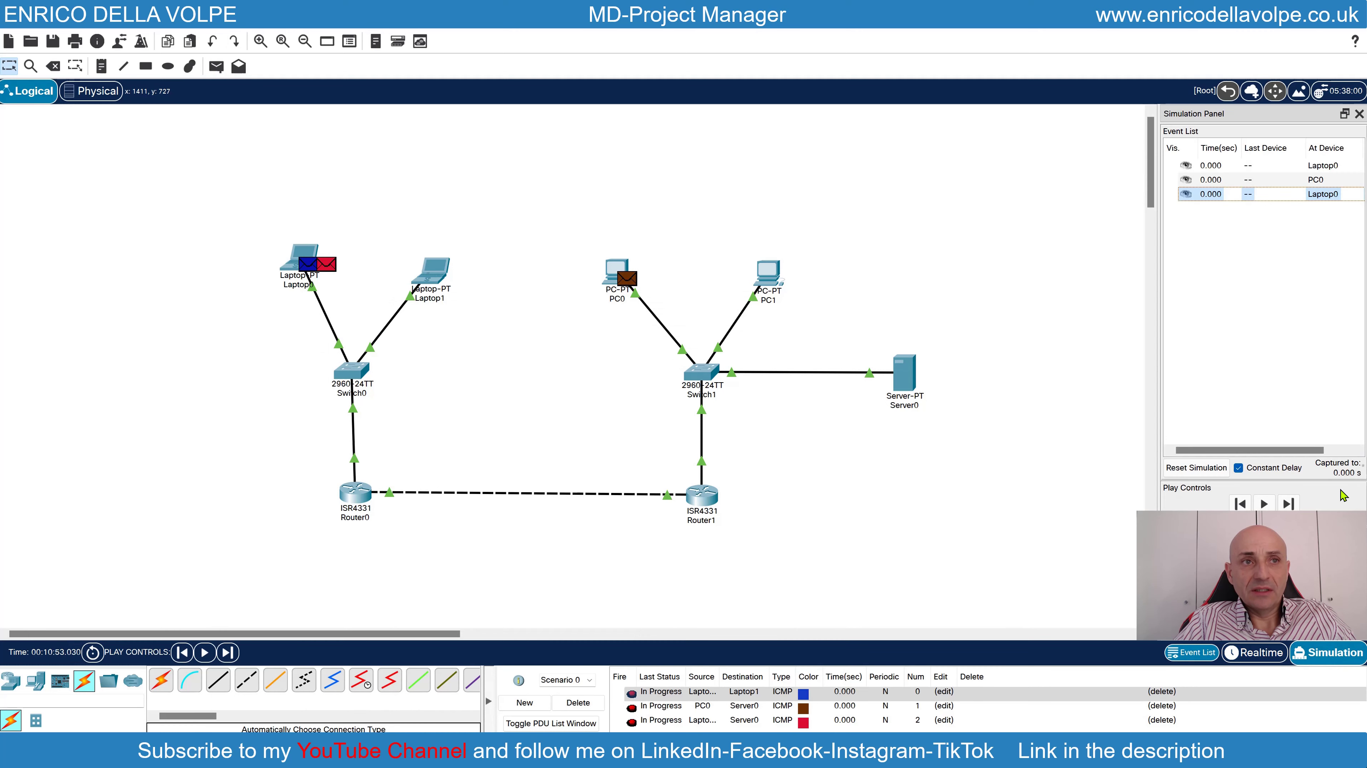
click(1263, 503)
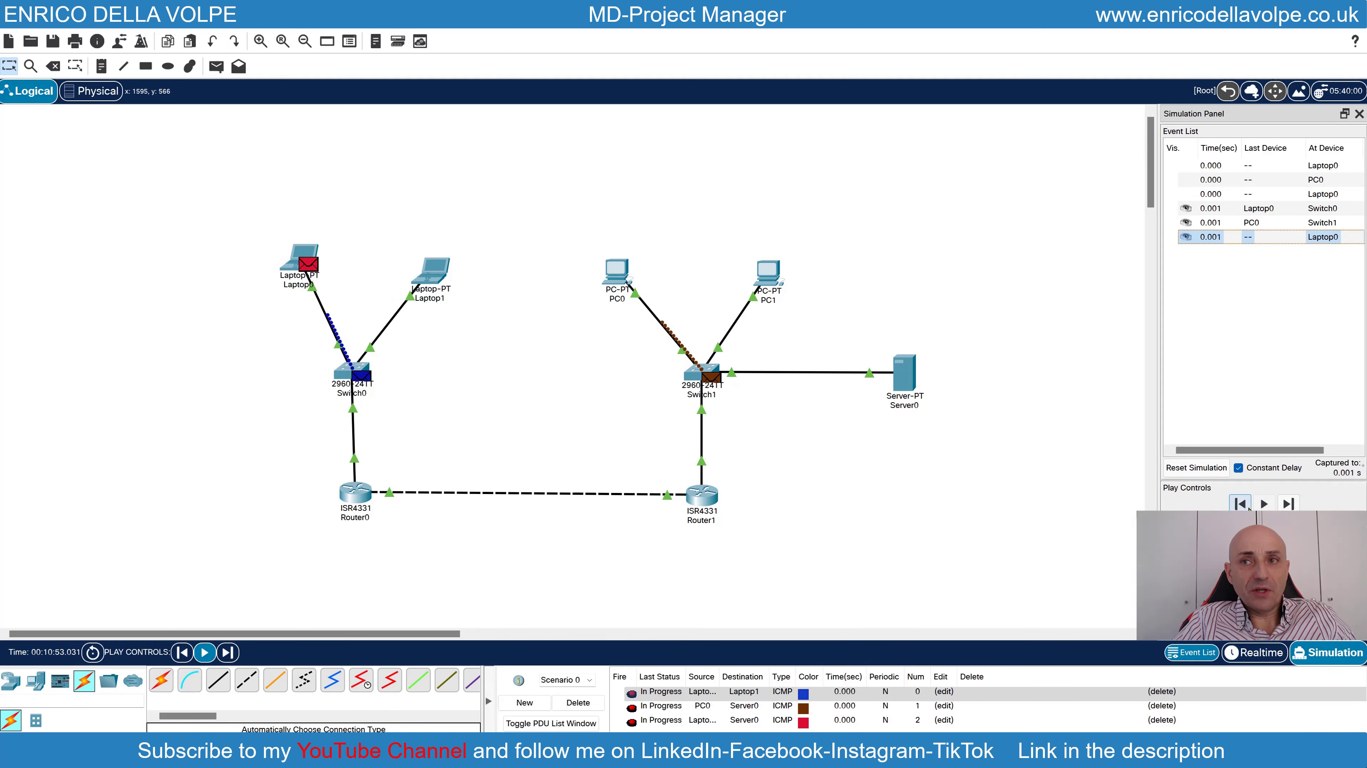